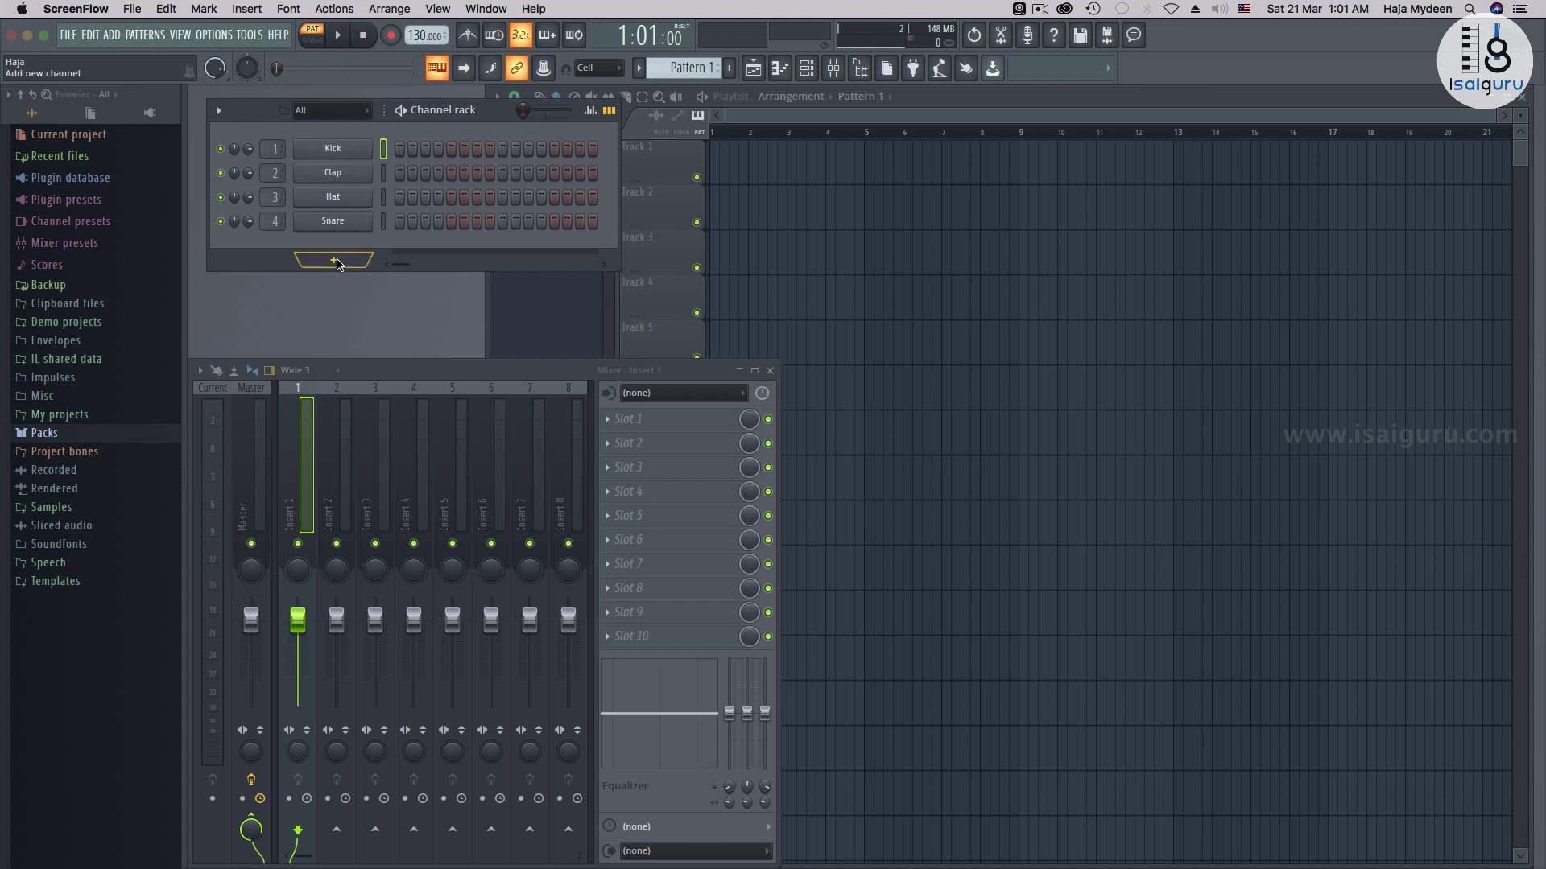
Add a 3x Osc instrument channel to the channel rack and move its window clear of the mixer.
click(334, 259)
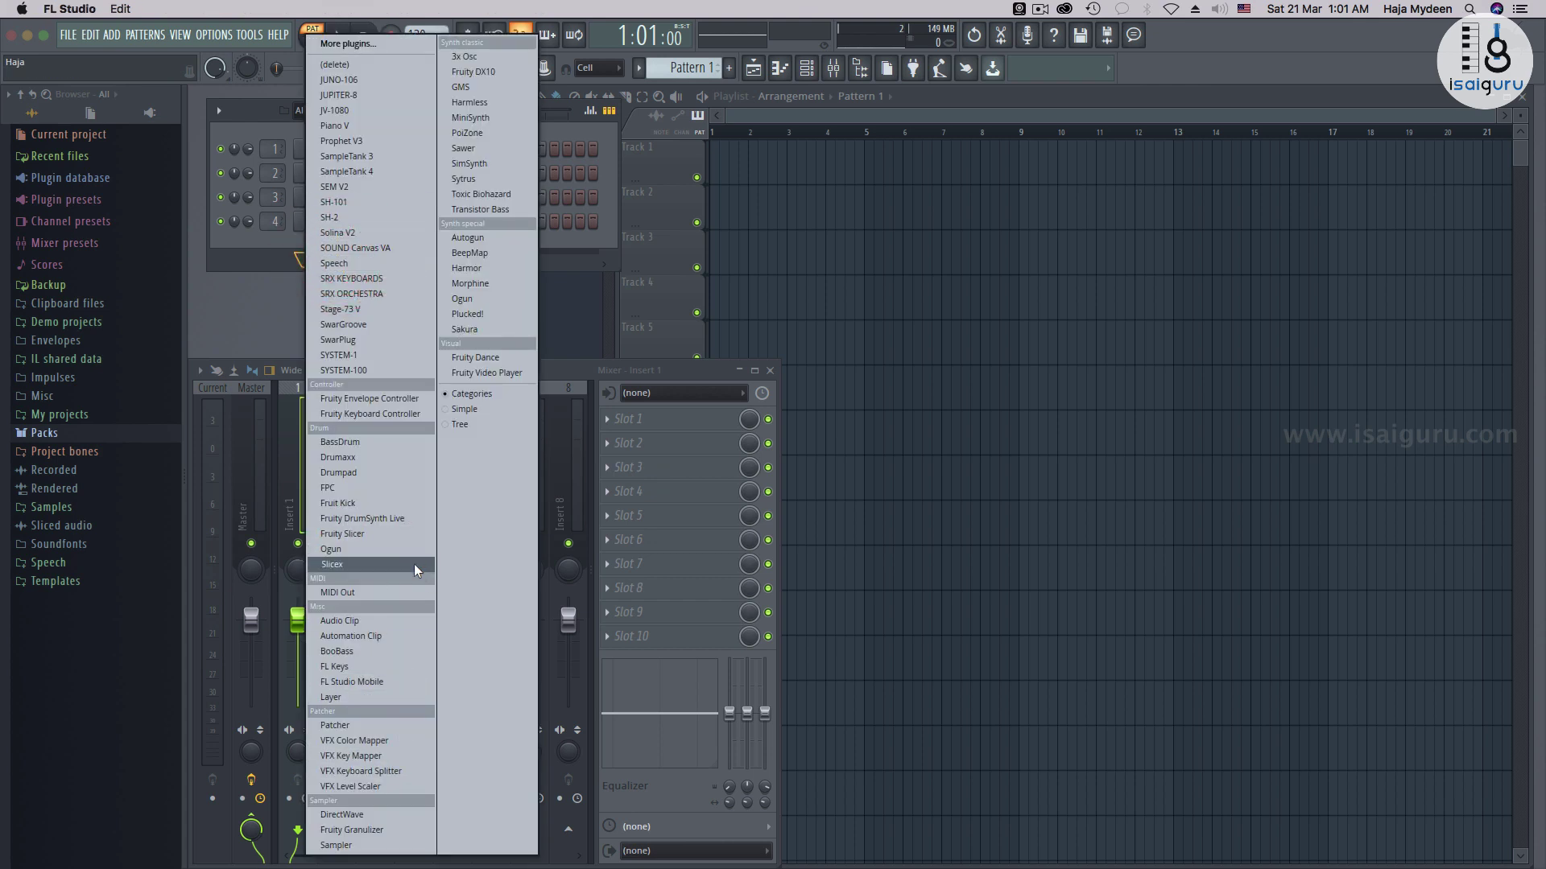
click(478, 57)
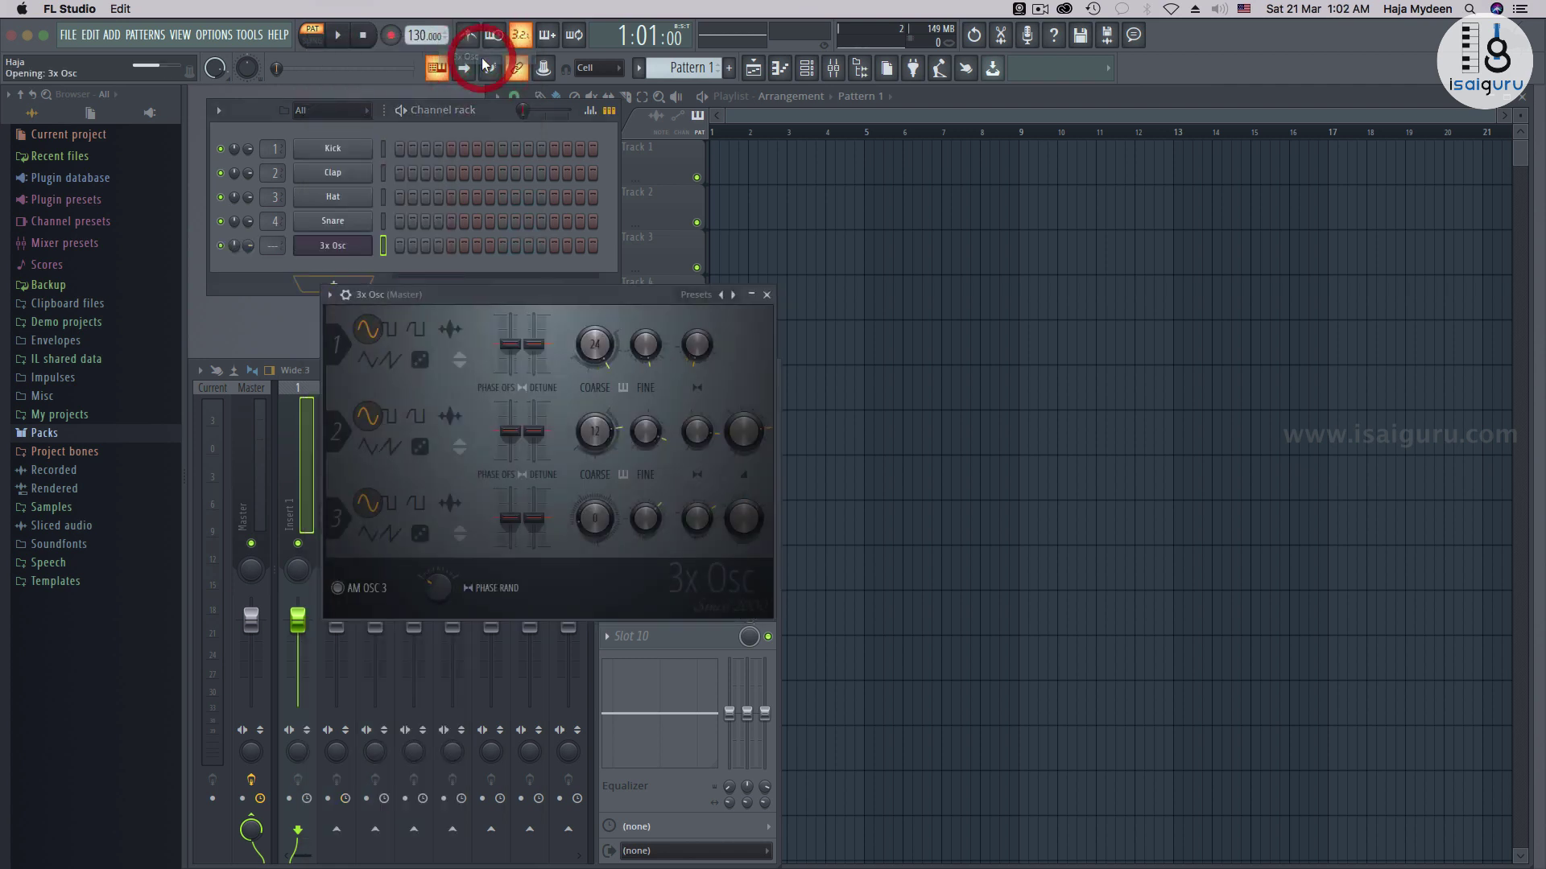
drag(607, 291, 717, 285)
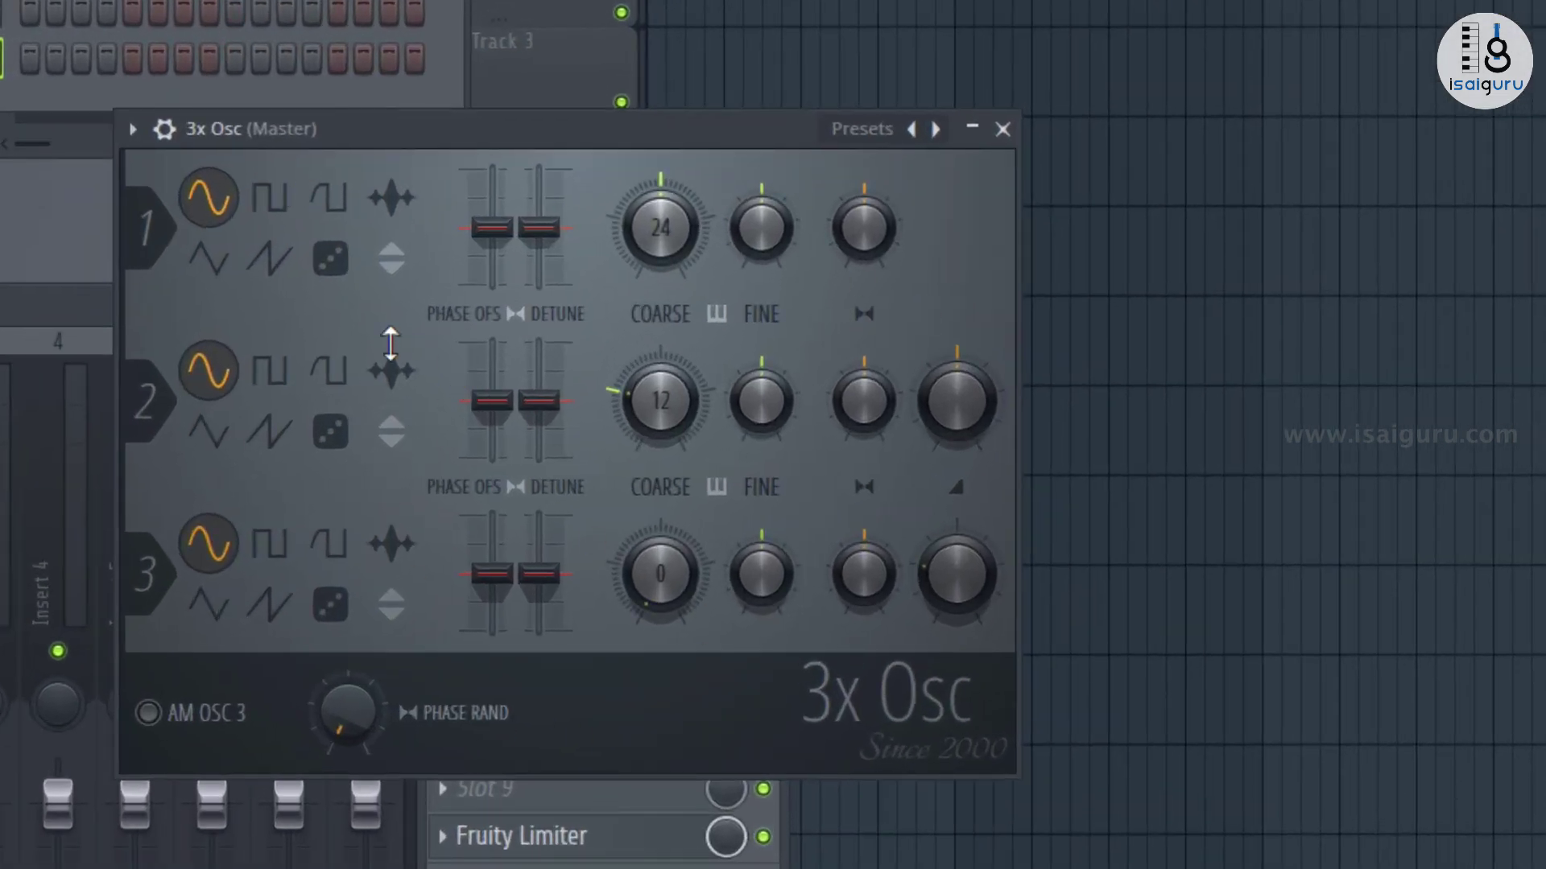
Set all three oscillators of the 3x Osc to the noise waveform and close the instrument window.
click(333, 269)
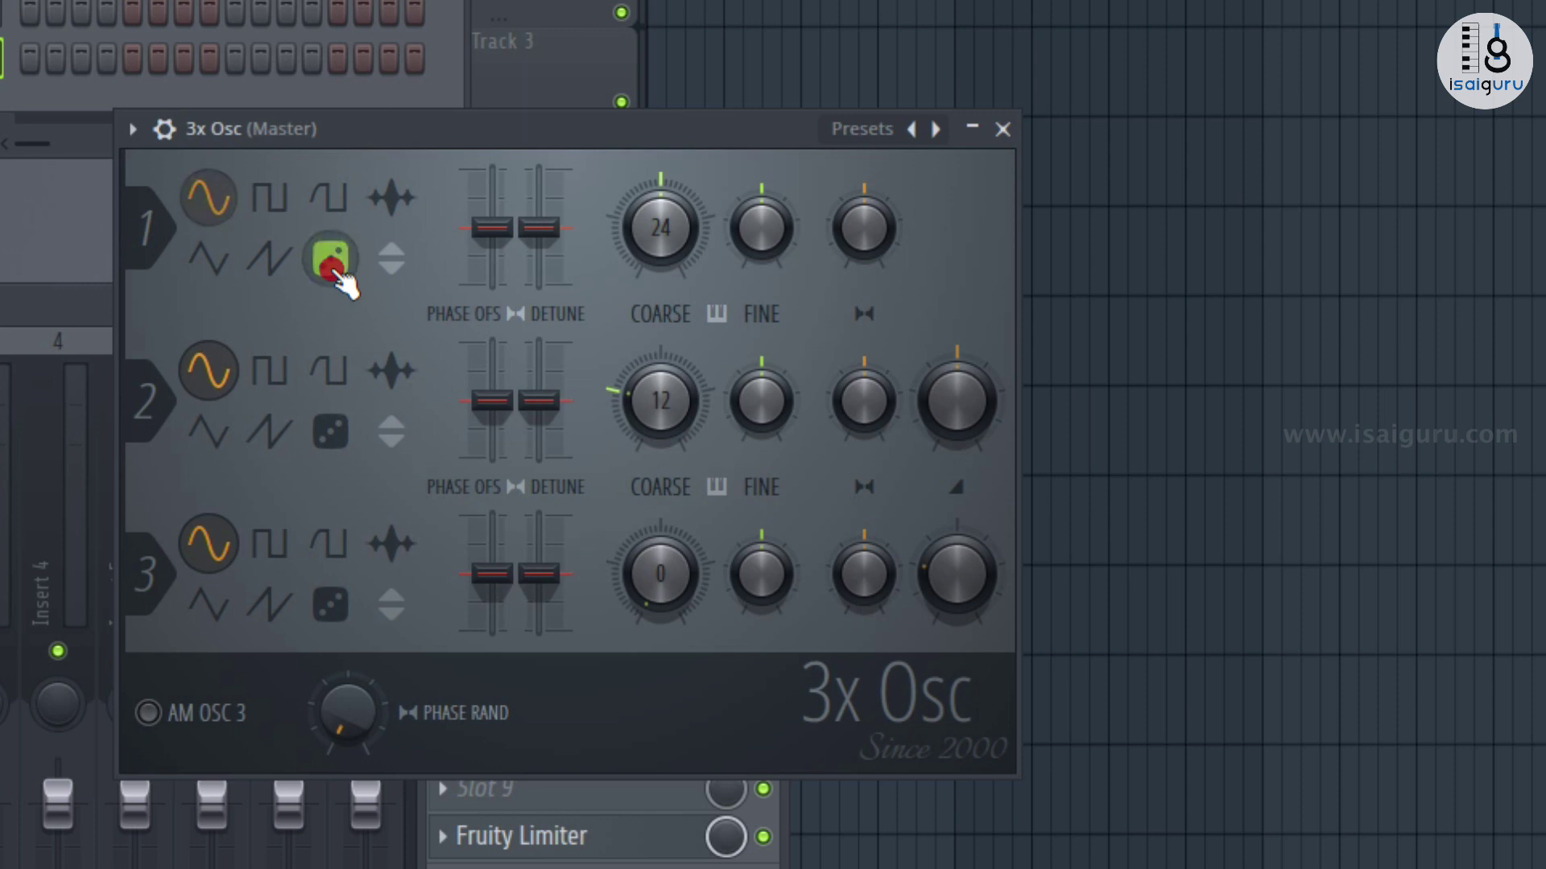
click(330, 433)
click(332, 606)
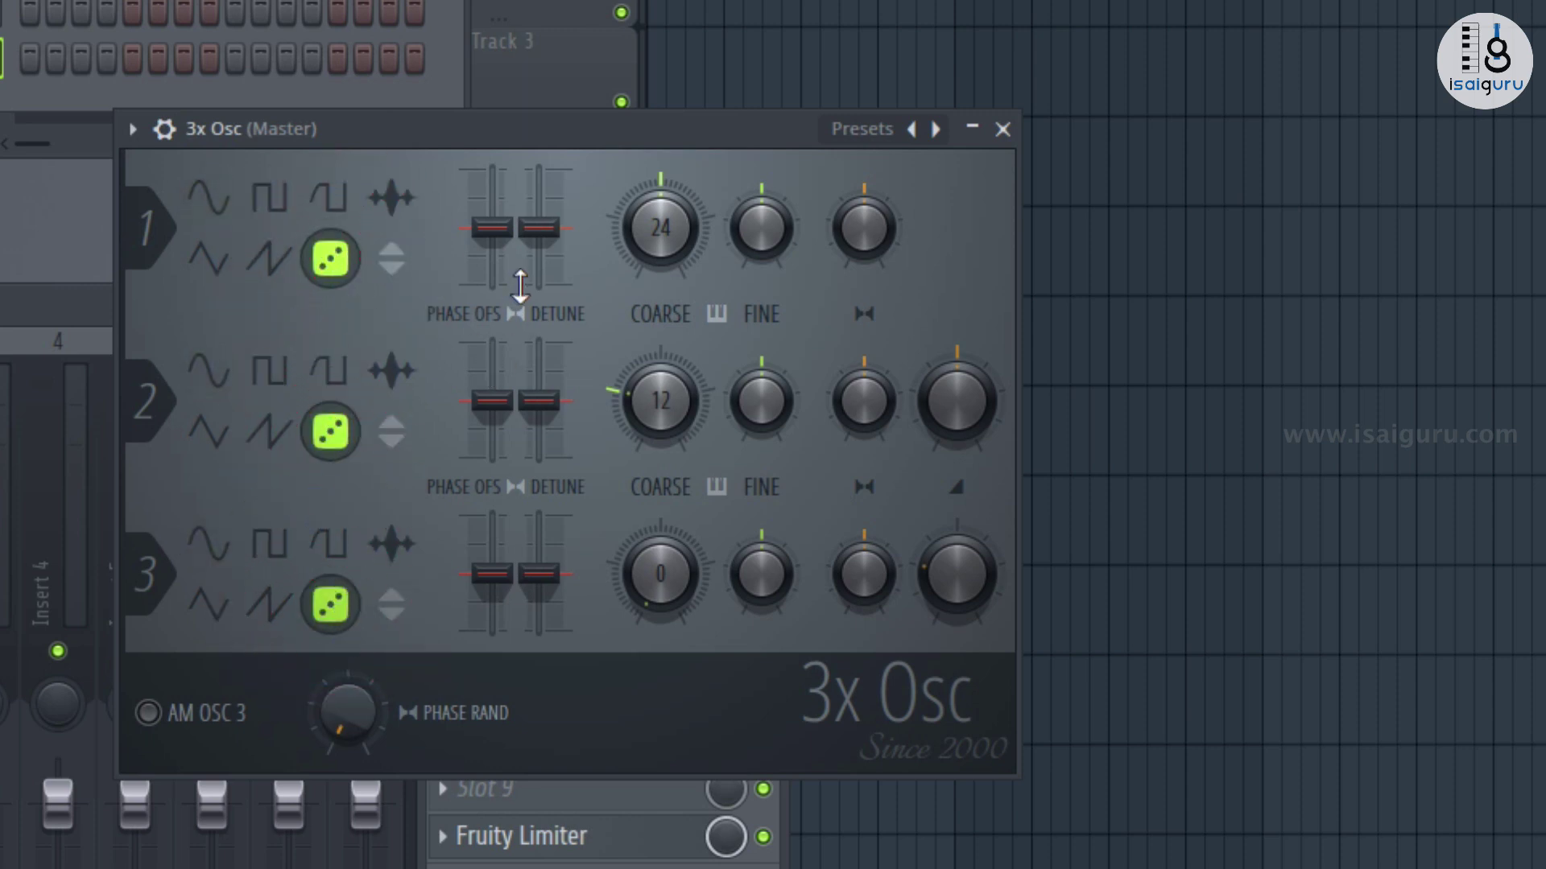
drag(528, 133, 552, 298)
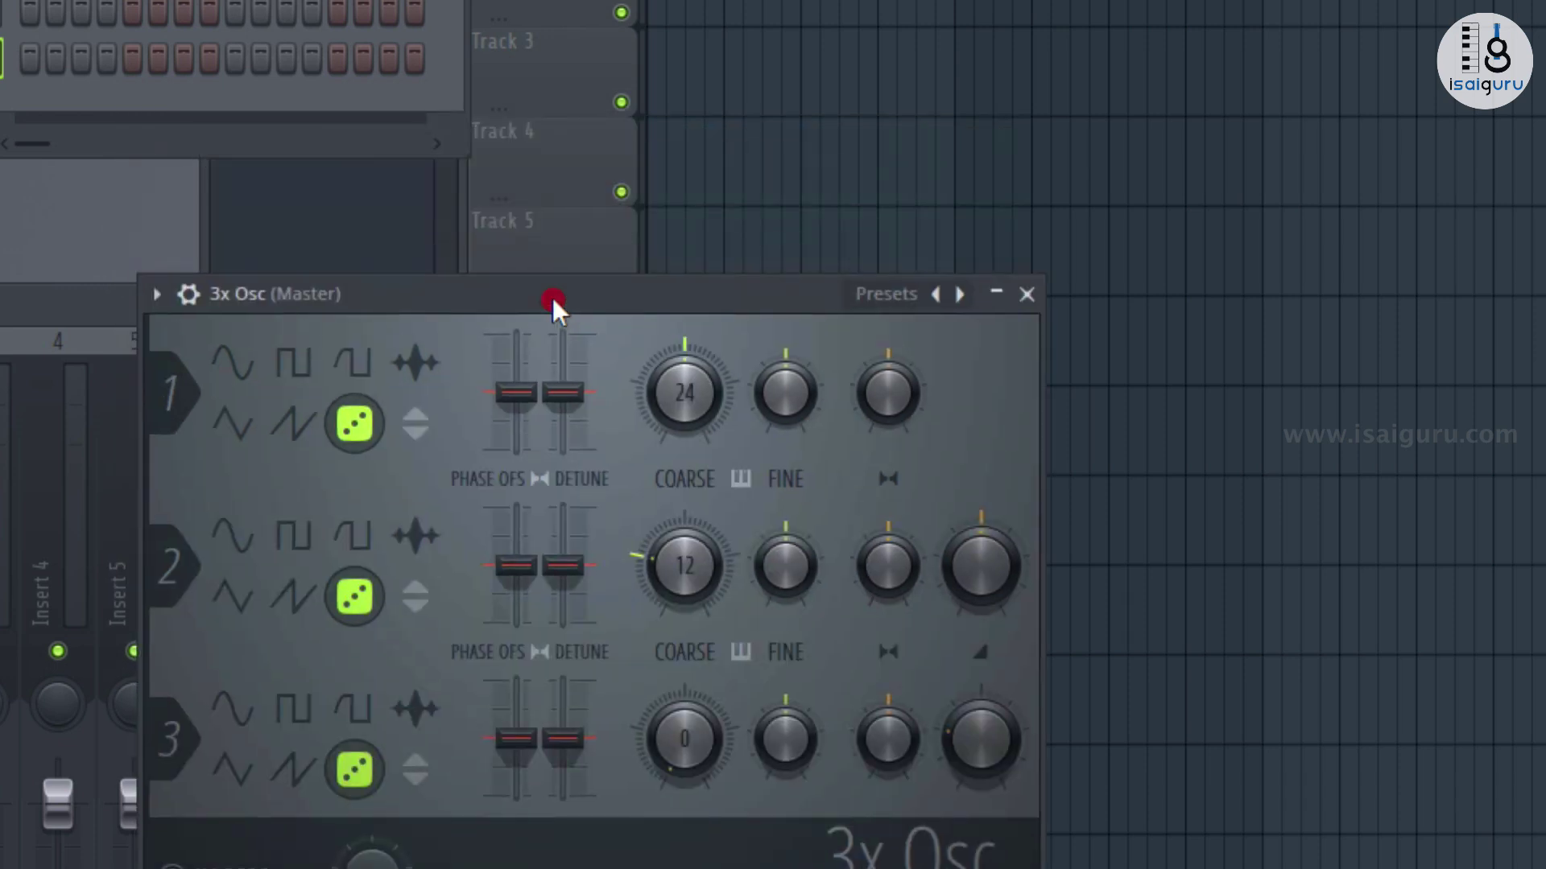
click(1024, 292)
Open the piano roll of the 3x Osc channel and audition the noise on high and low keys.
right_click(332, 246)
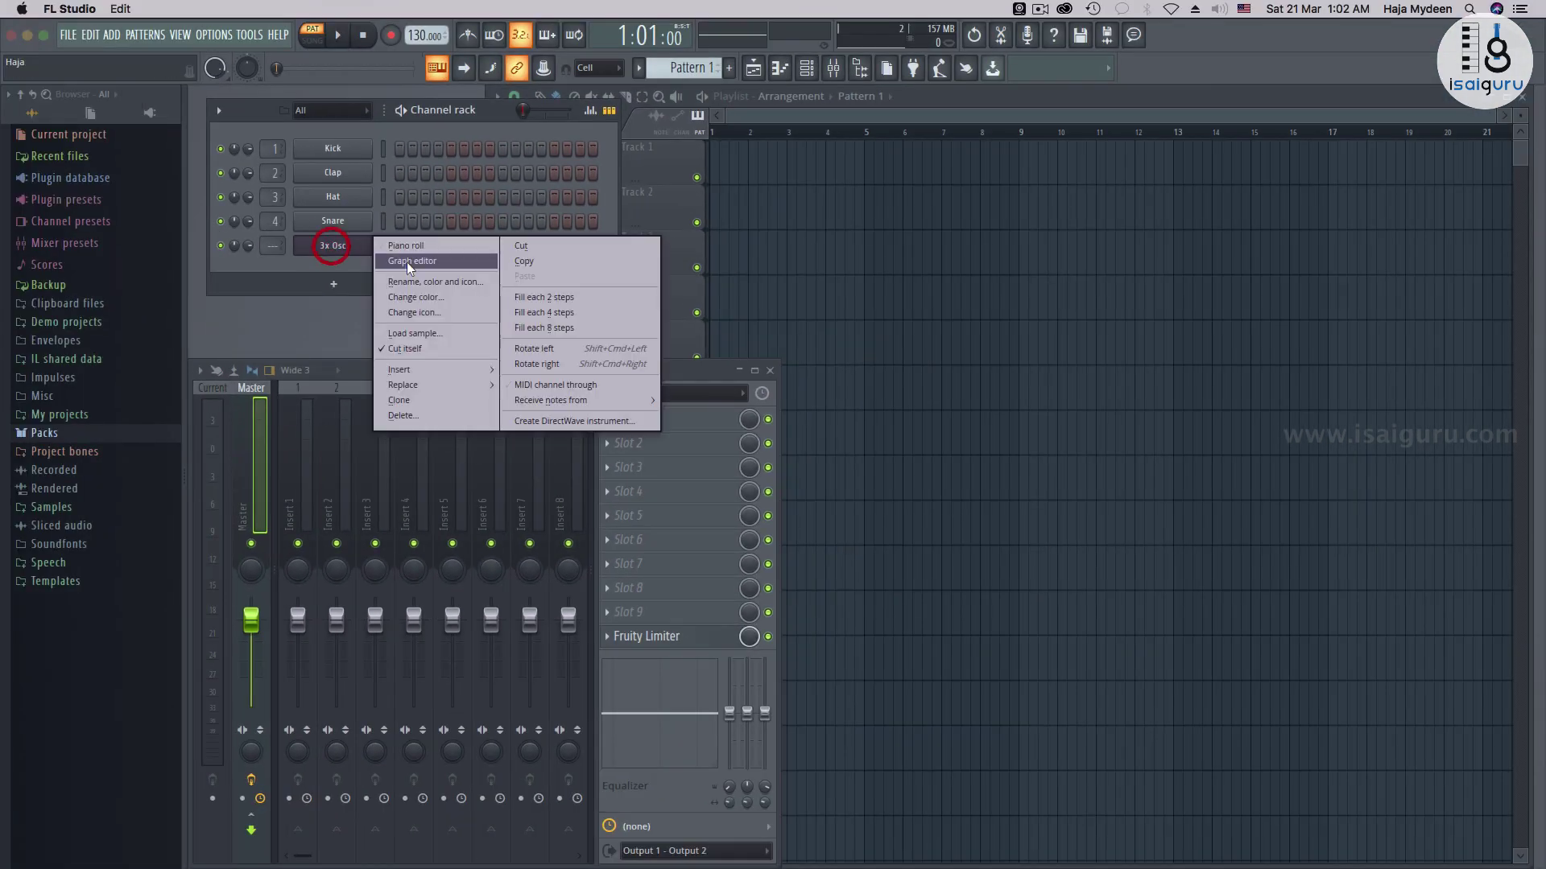
click(394, 246)
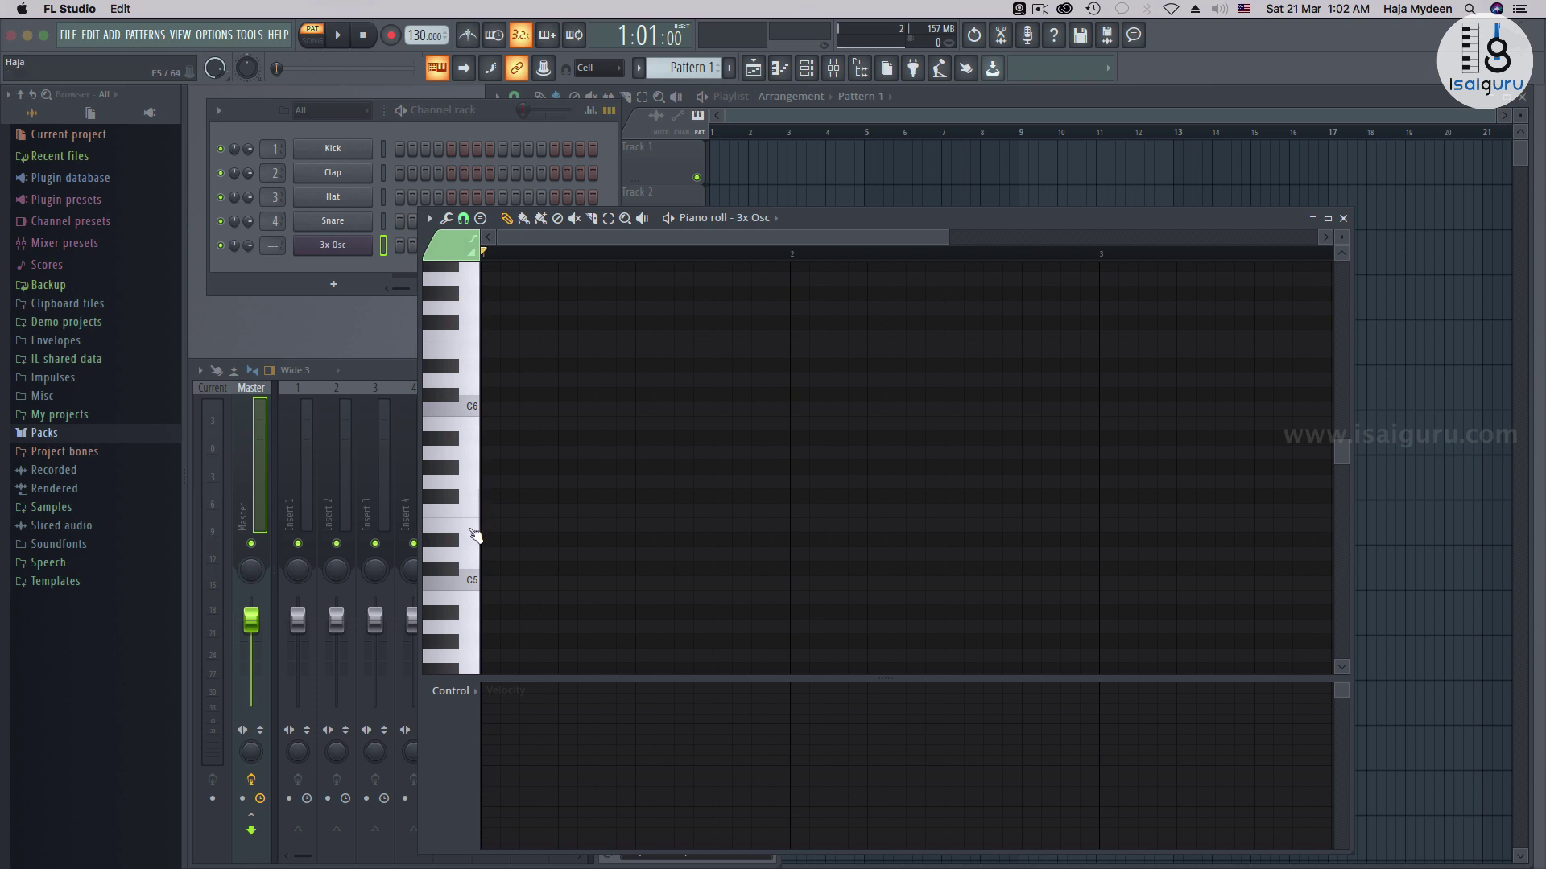
scroll(476, 545, down, 10)
scroll(475, 467, up, 15)
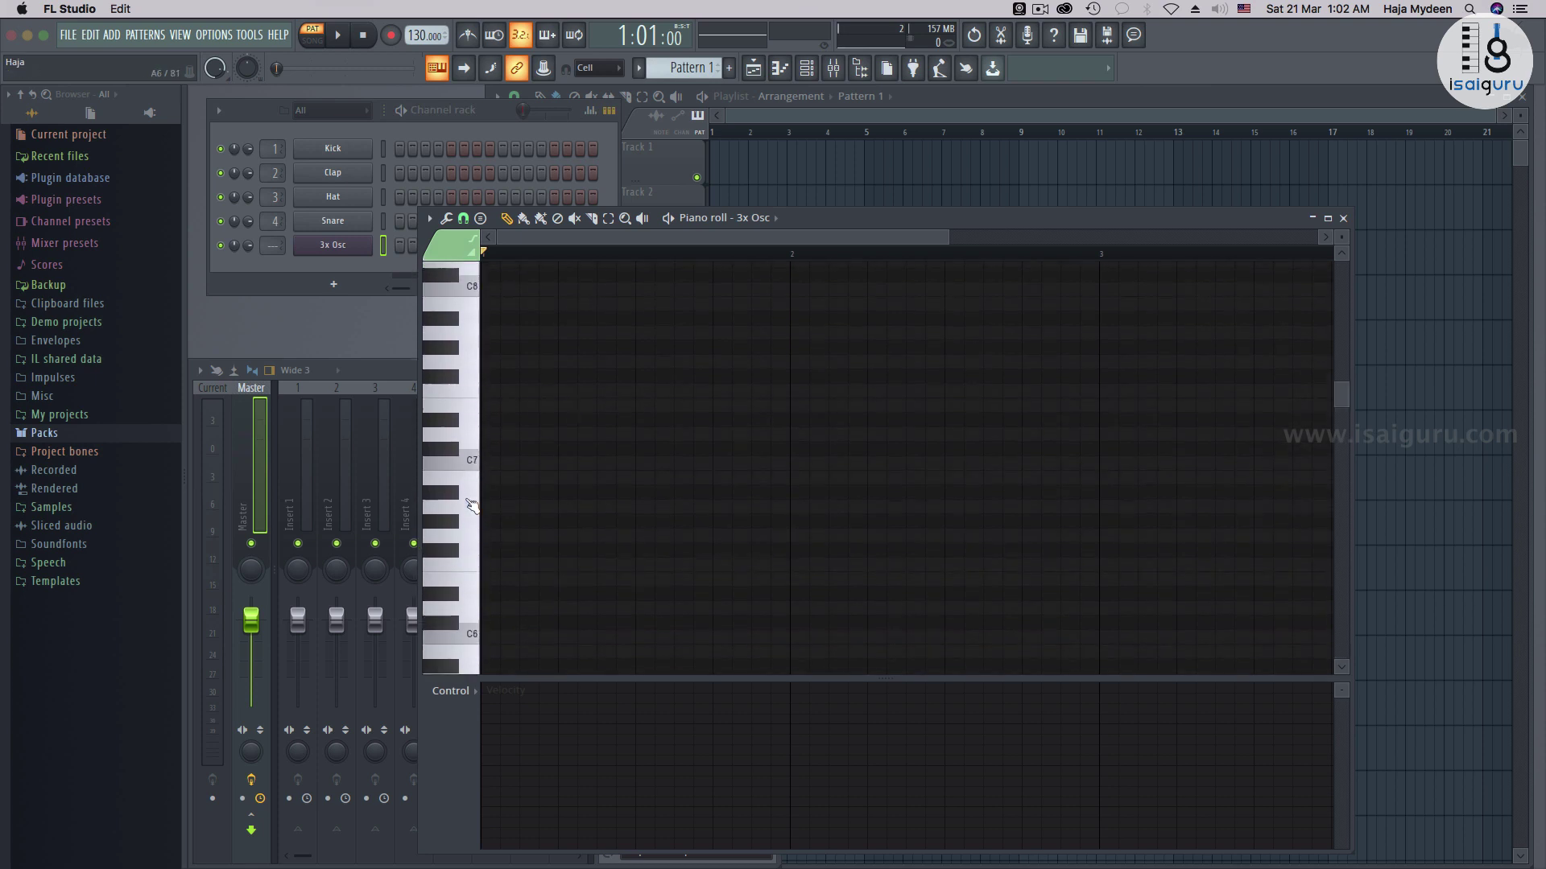
click(469, 496)
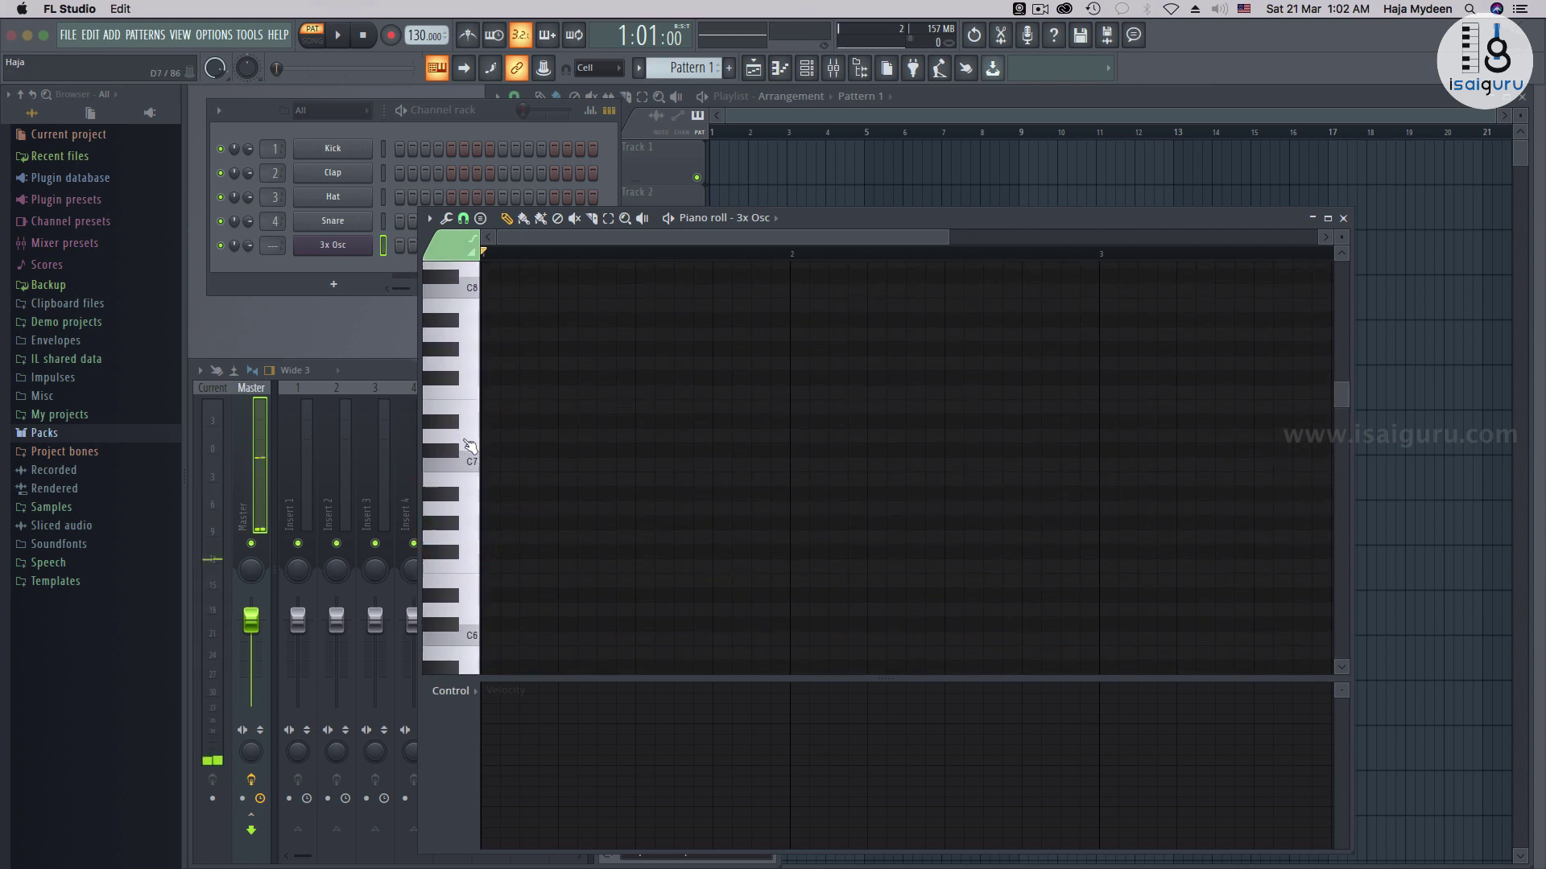
click(465, 435)
scroll(469, 499, down, 7)
click(469, 489)
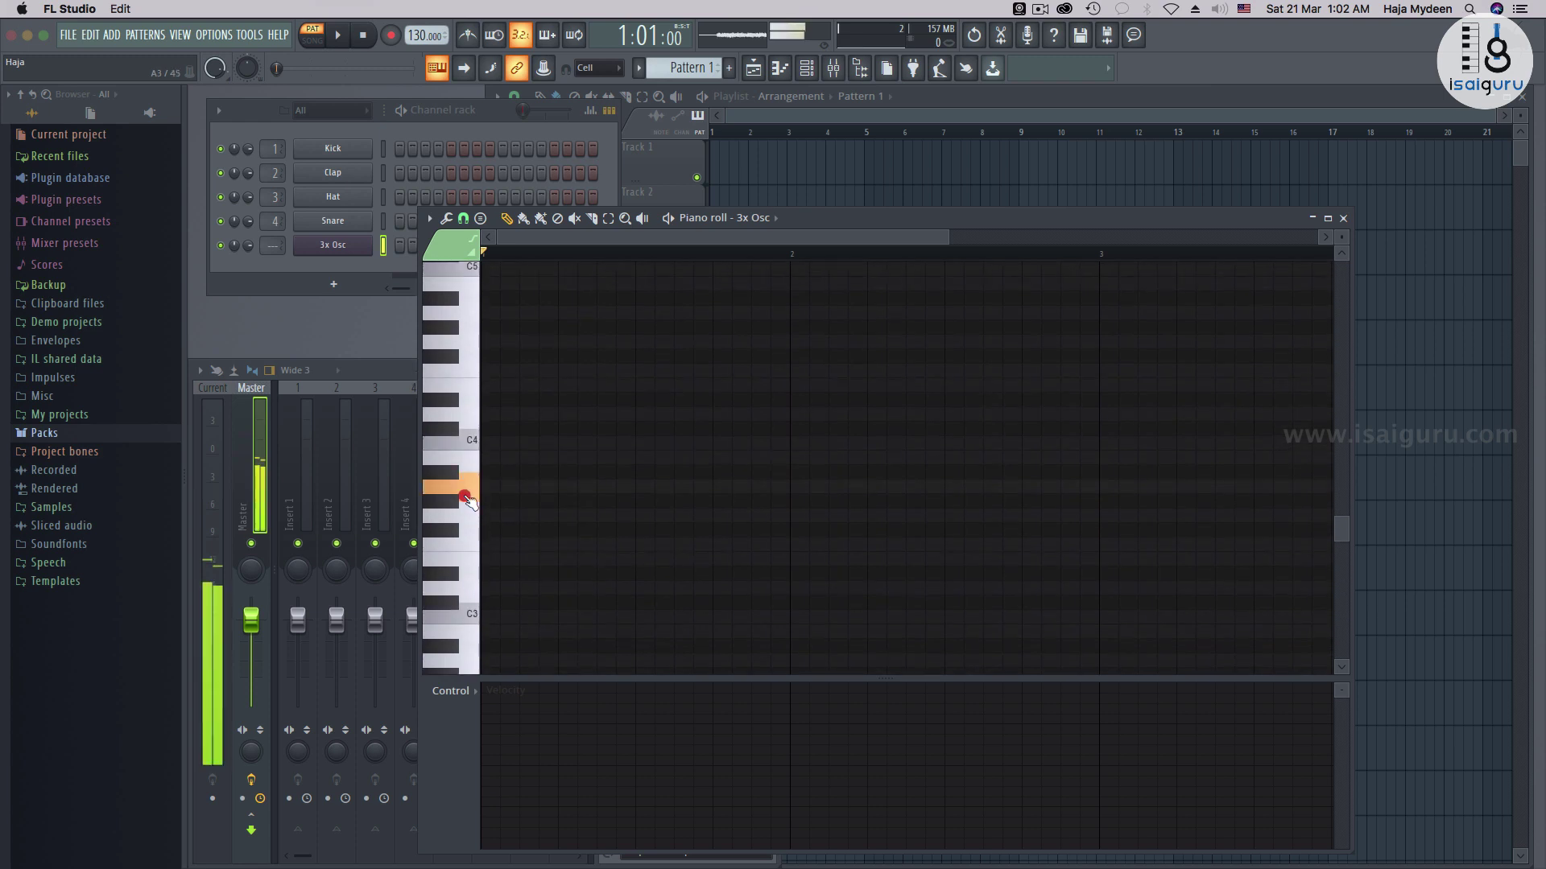
click(469, 463)
click(473, 539)
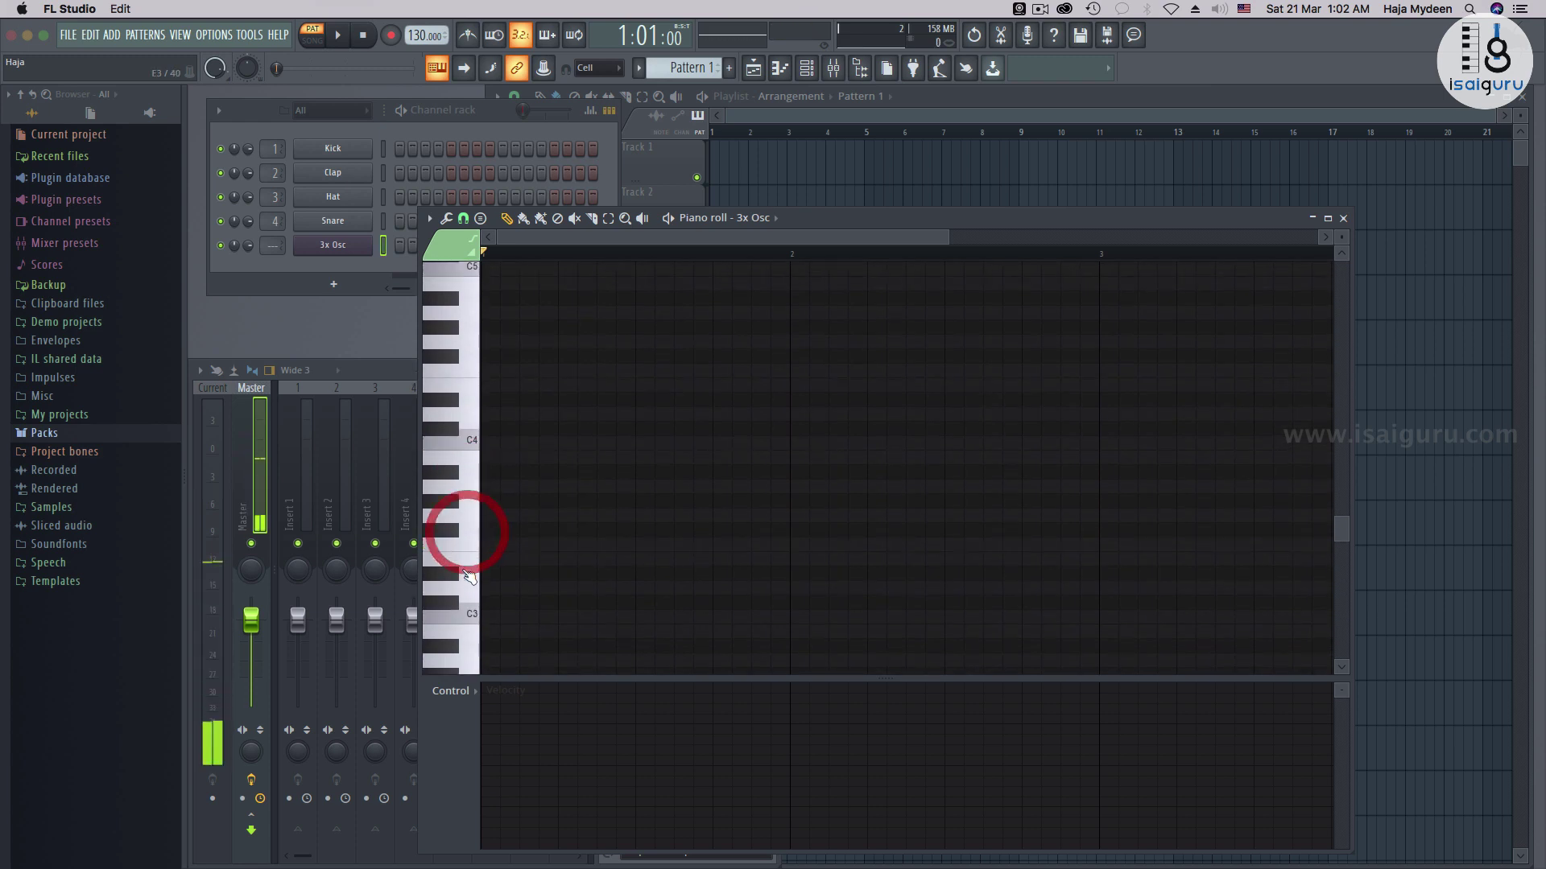
click(461, 568)
click(467, 547)
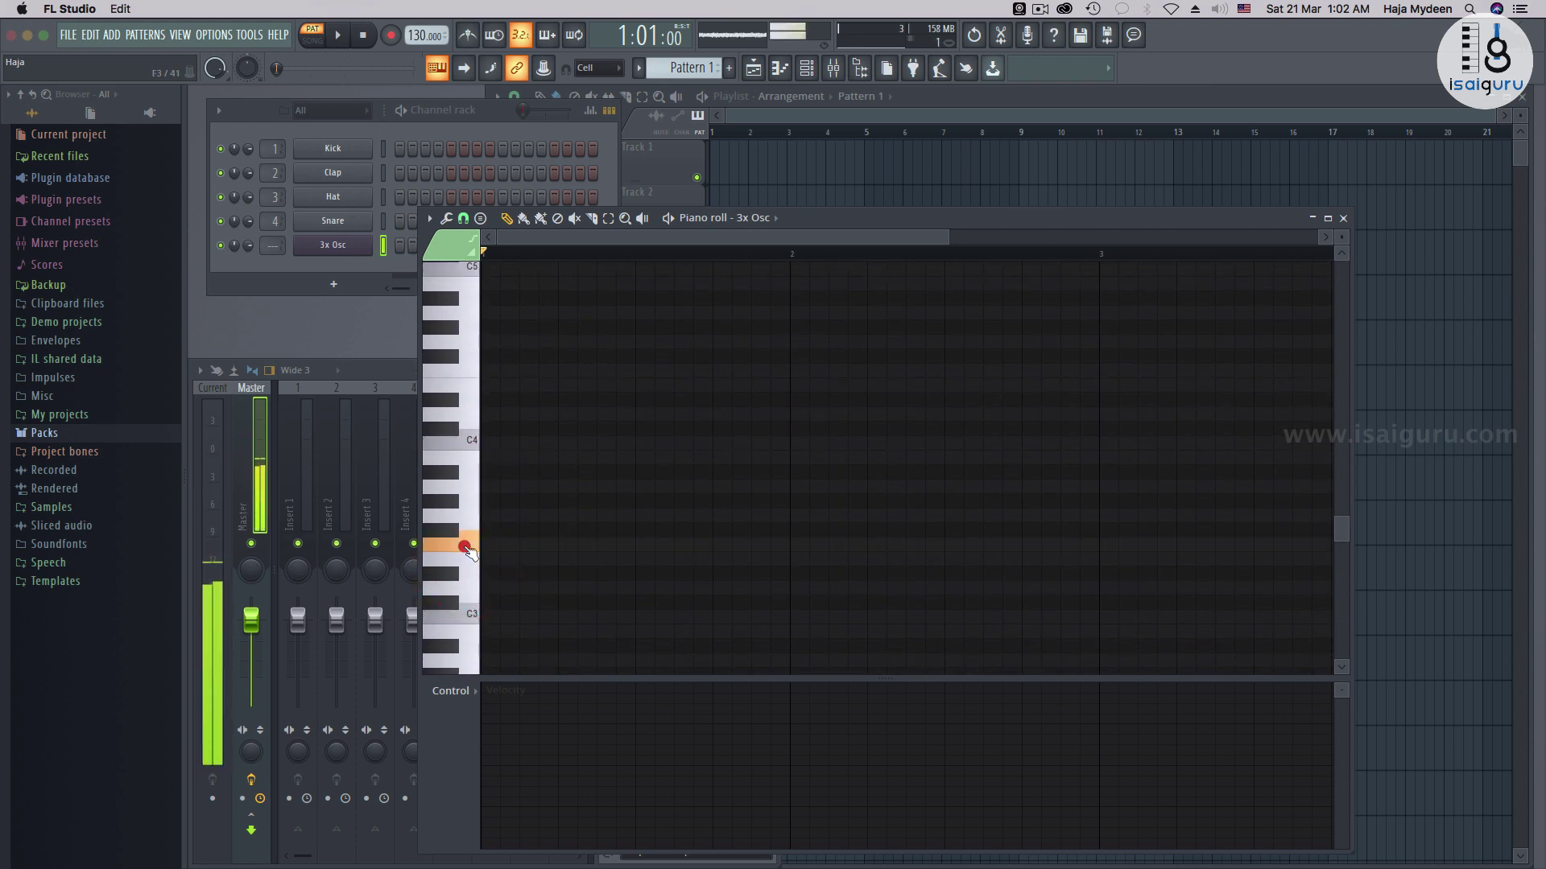
click(463, 518)
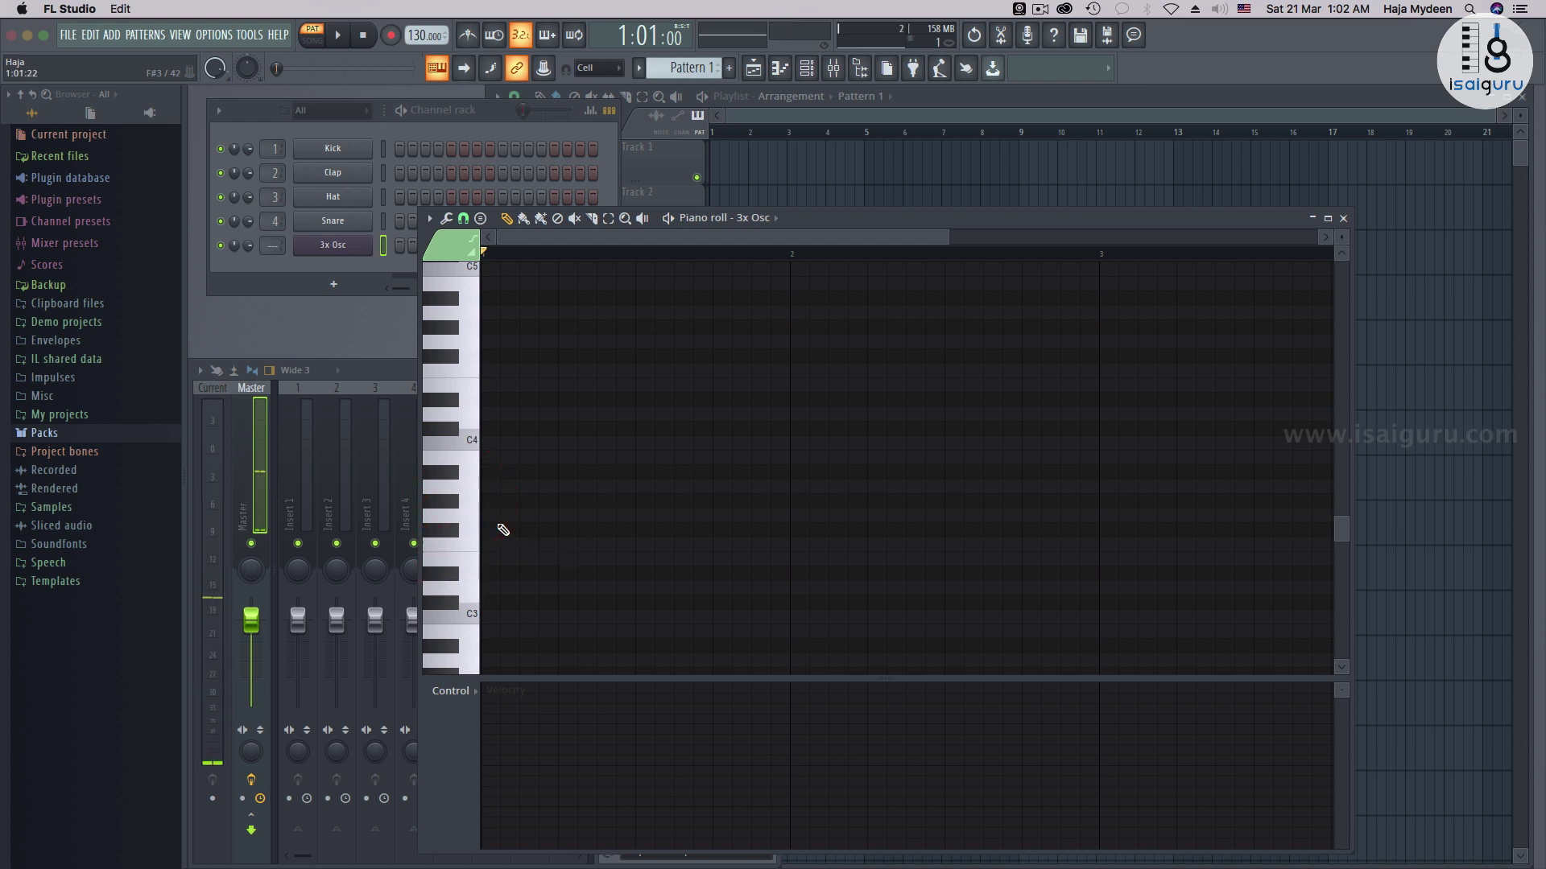
Draw a G3 note at the start of the piano roll, stretch it to bar 17, and close the piano roll.
click(493, 524)
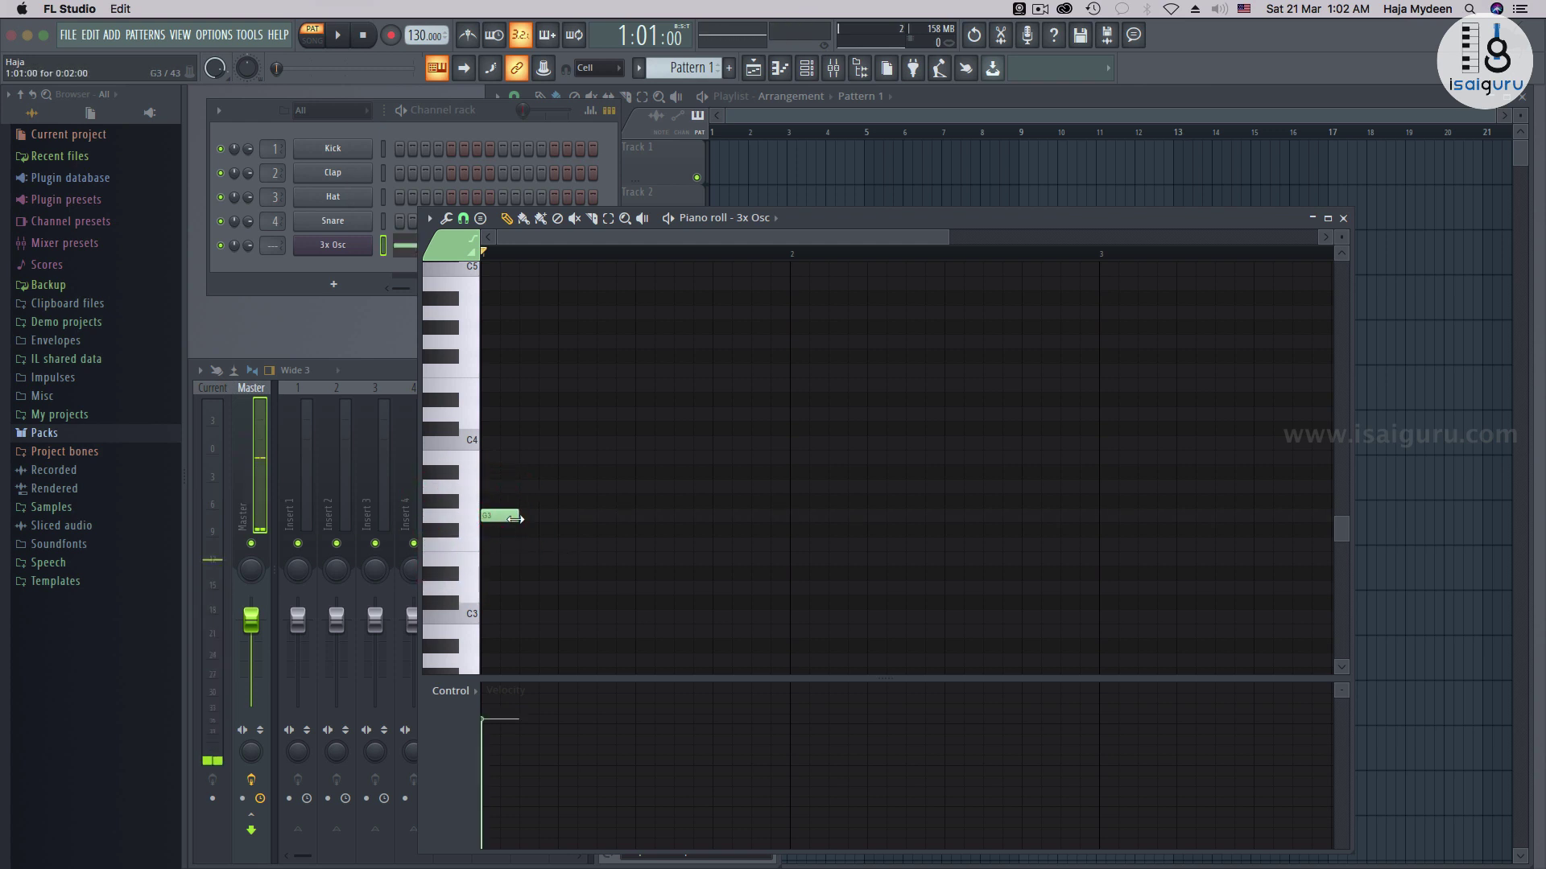
drag(516, 518, 751, 519)
drag(949, 237, 1288, 239)
drag(636, 514, 1217, 514)
drag(934, 238, 1045, 238)
drag(1298, 283, 1317, 238)
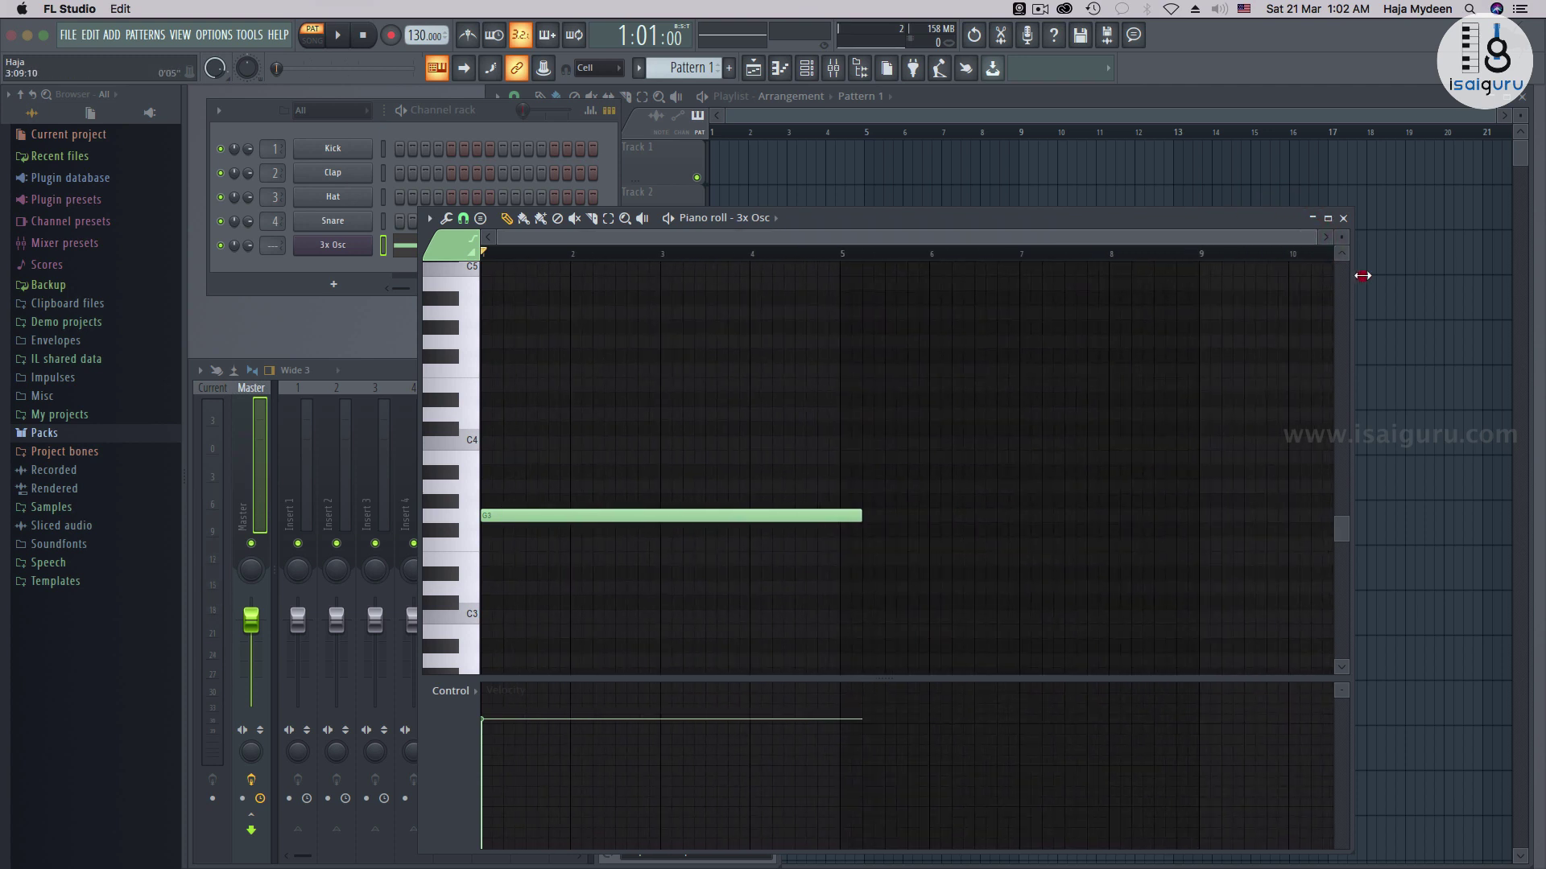
drag(862, 517, 1298, 516)
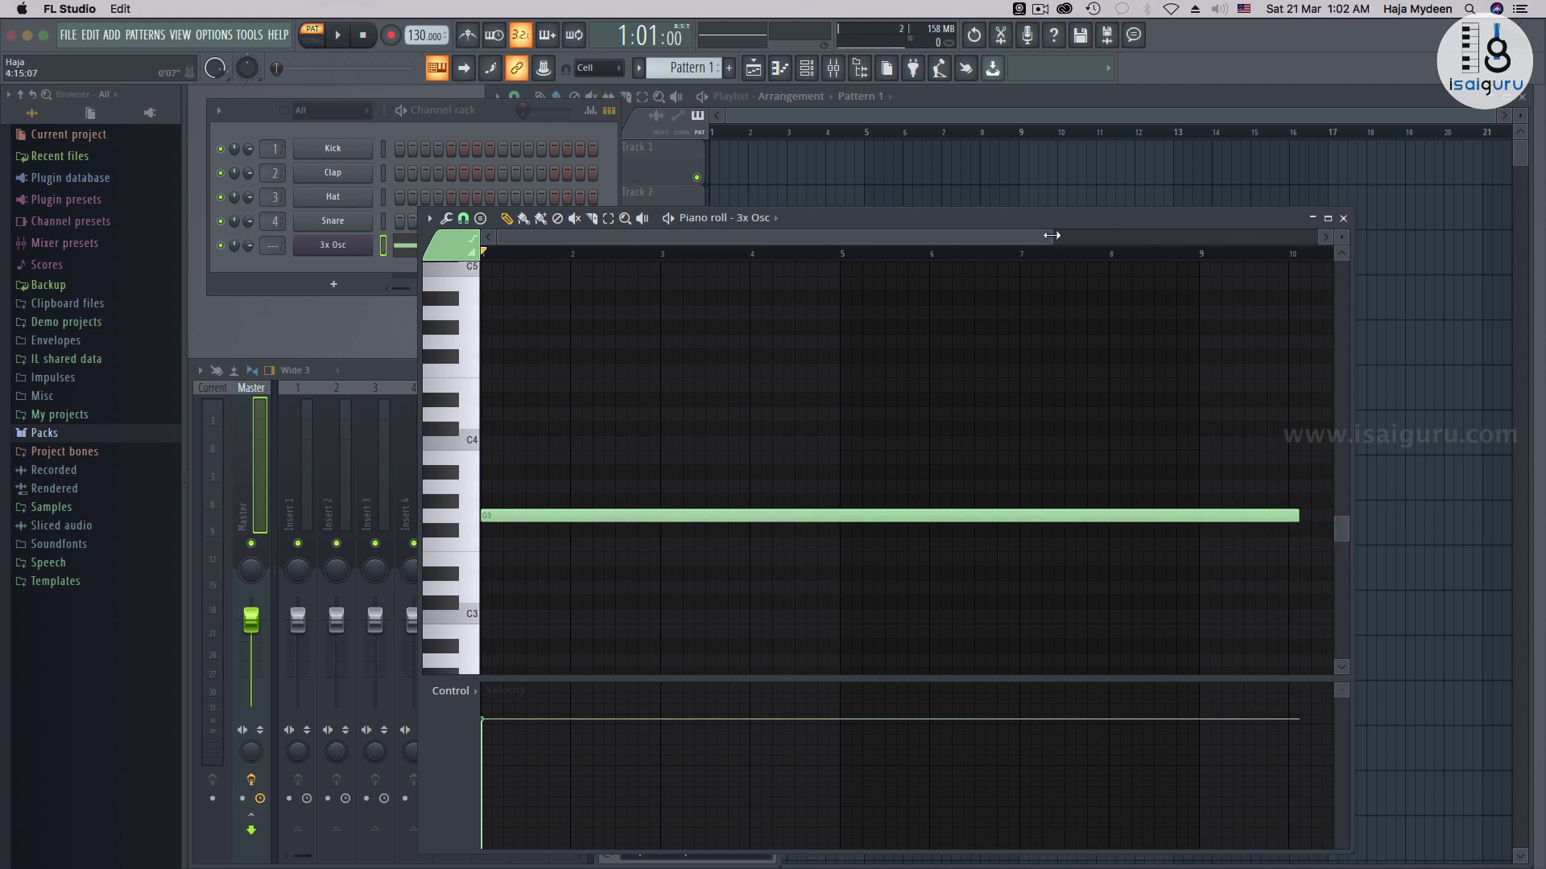
drag(1051, 235, 1319, 238)
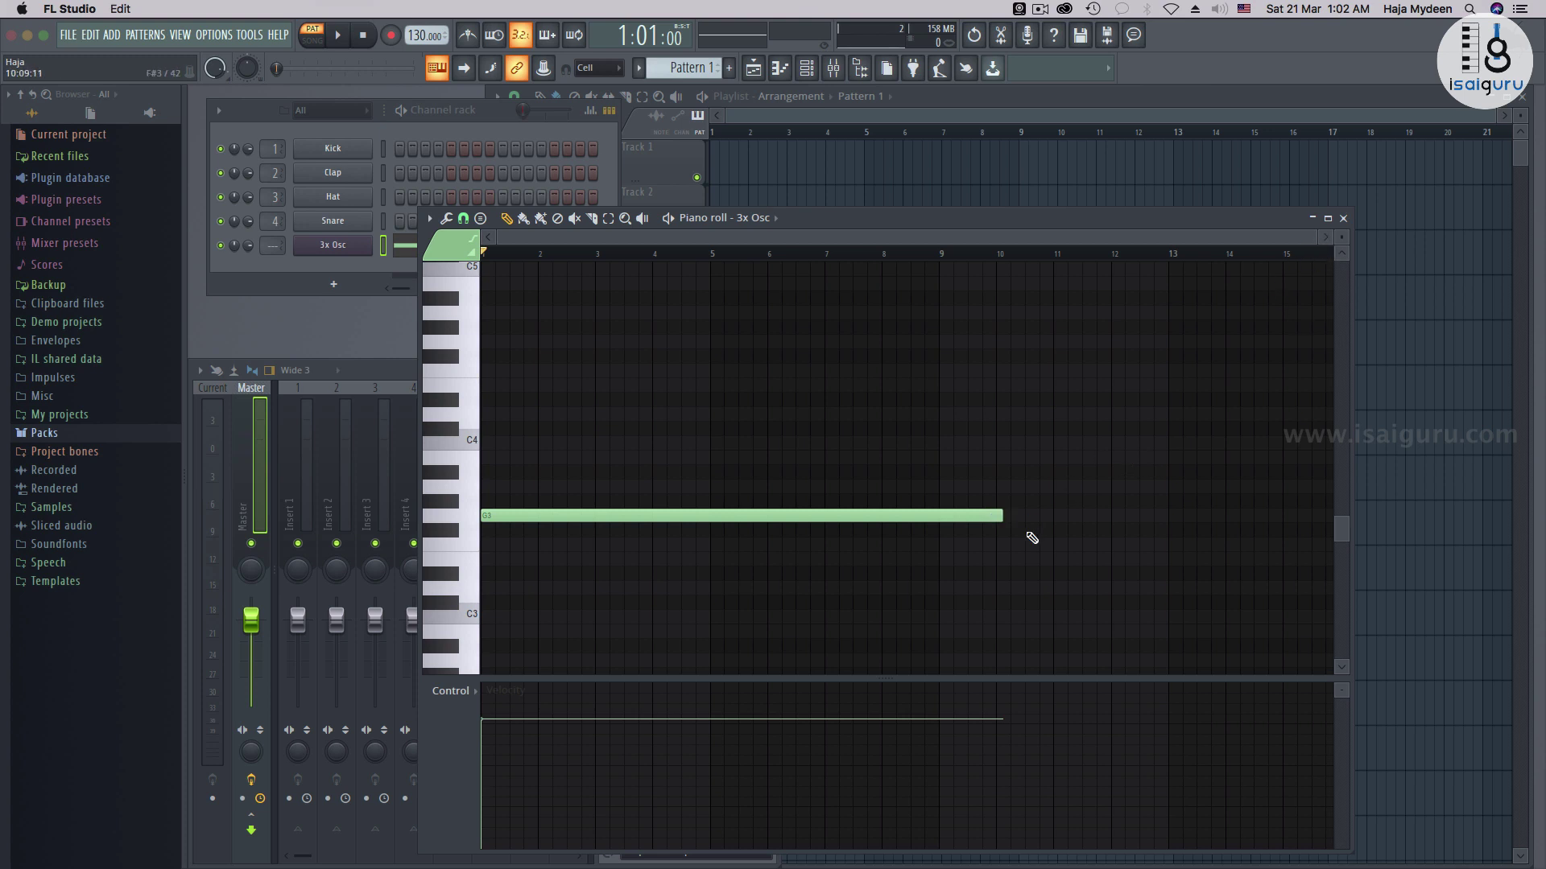
drag(1003, 516, 1301, 528)
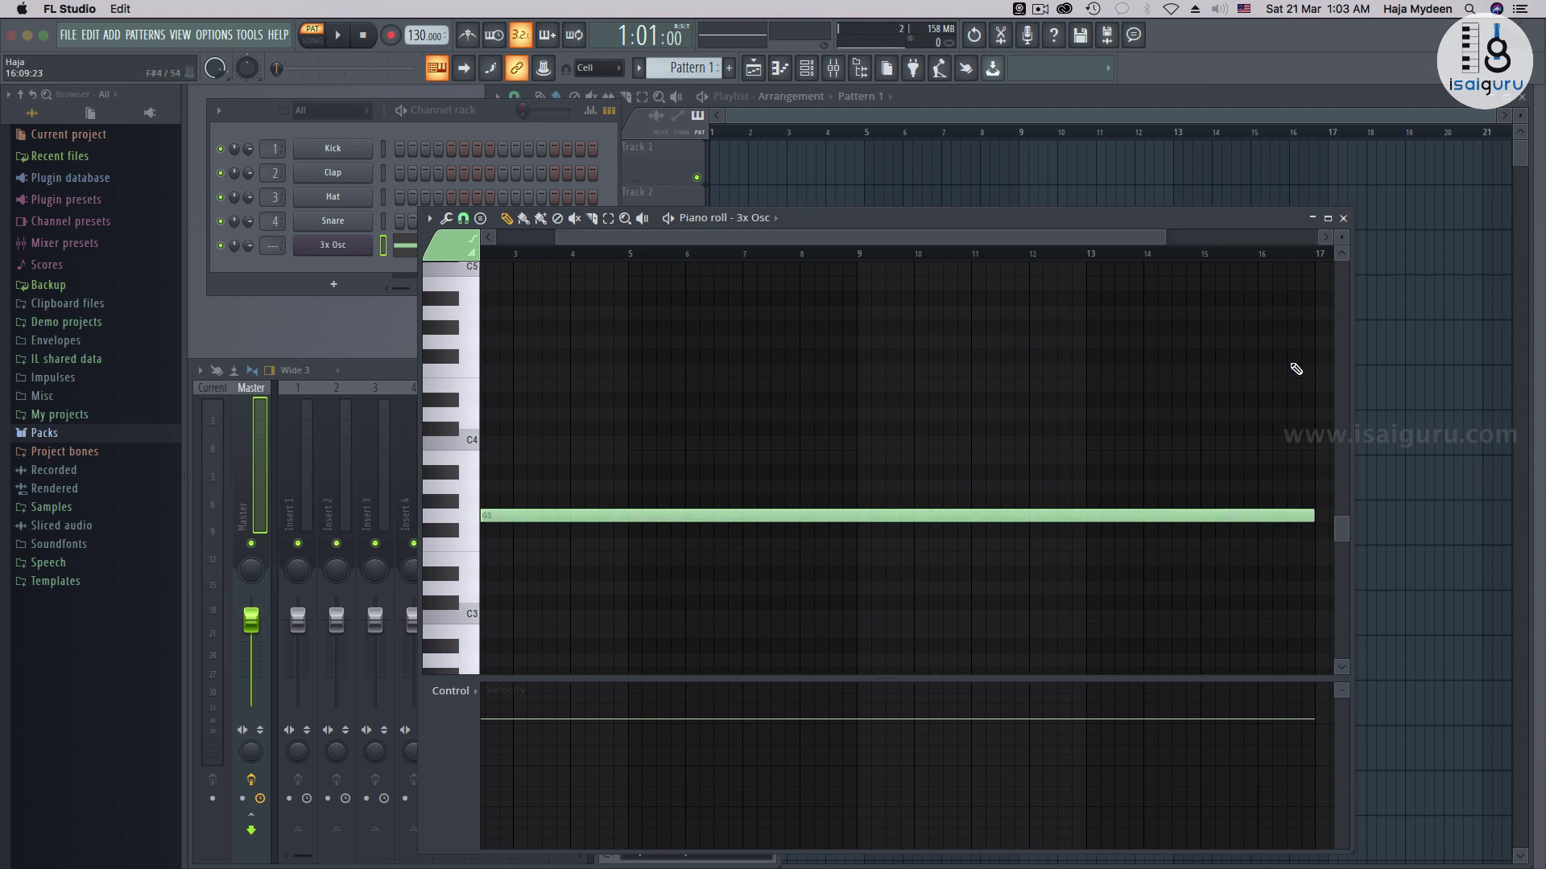
click(1343, 218)
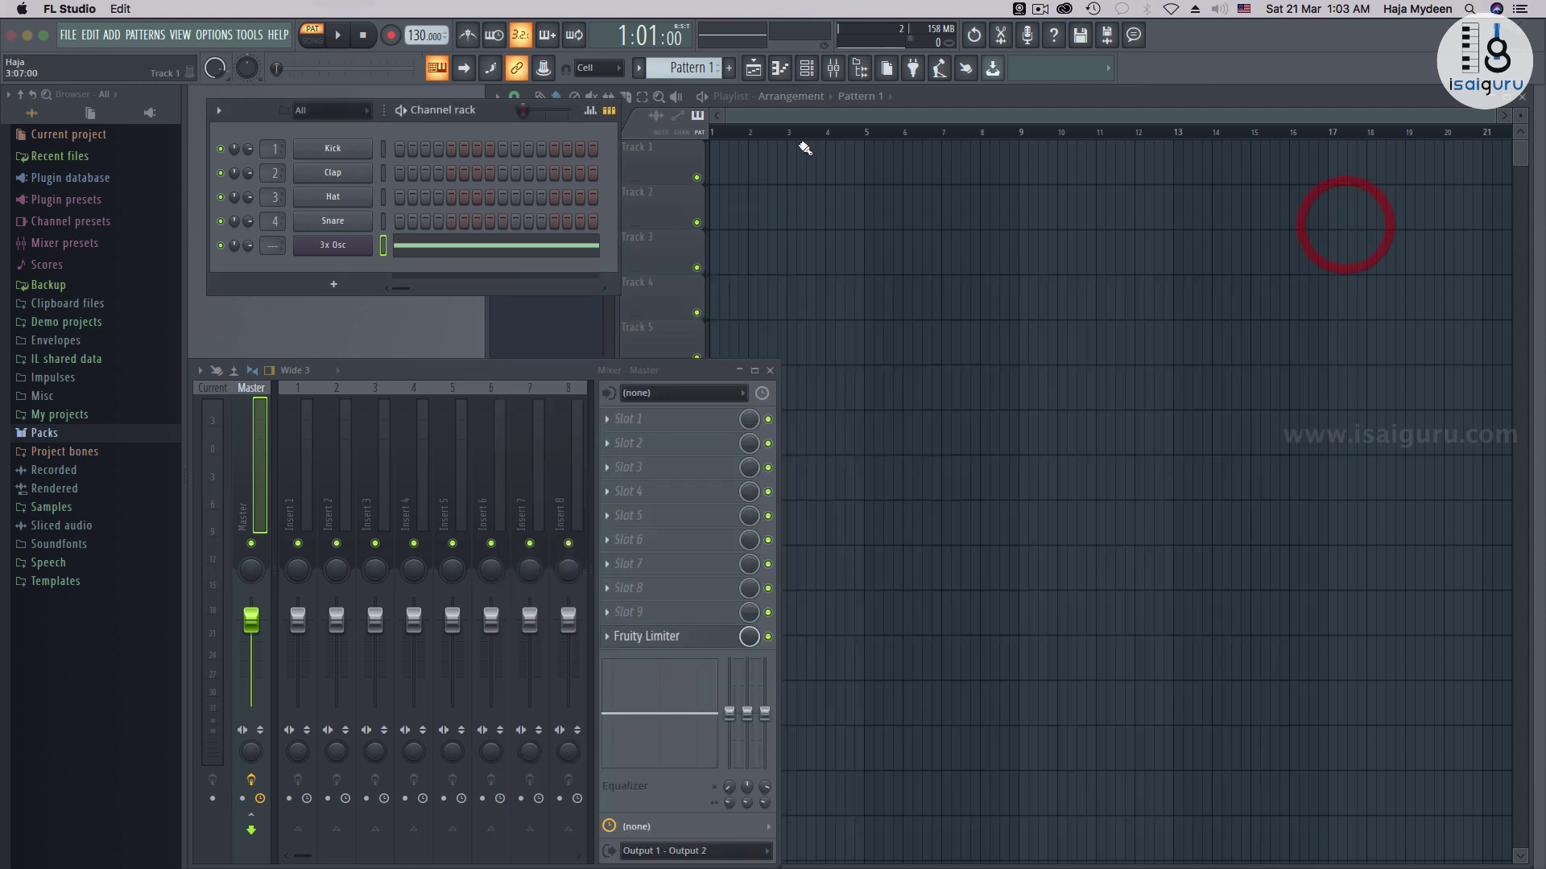
Place Pattern 1 at the start of Track 1 in the playlist and play it in song mode.
click(716, 153)
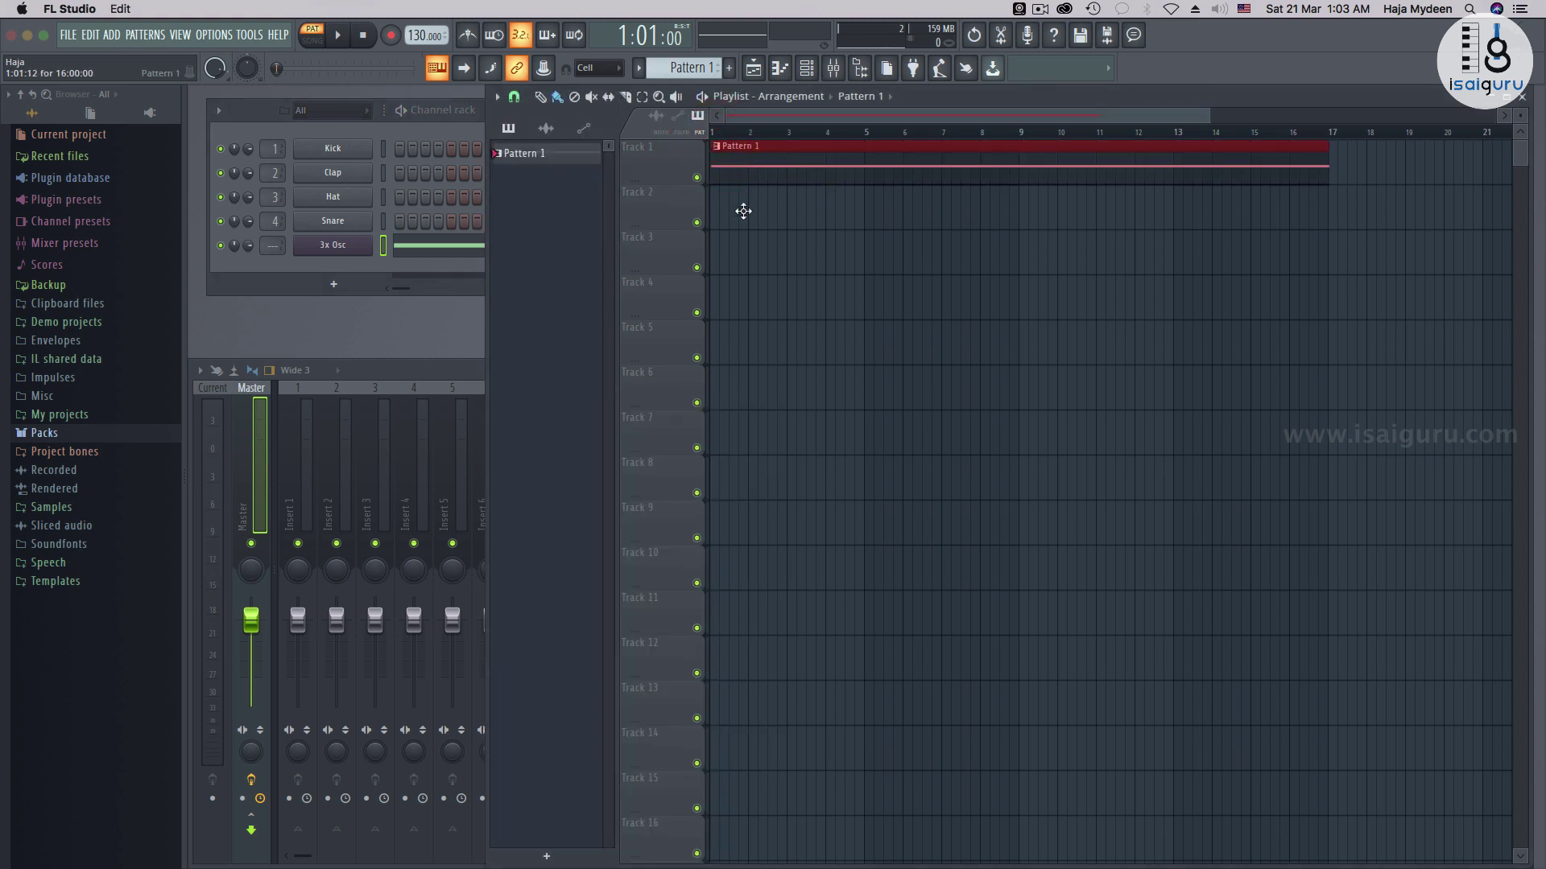
click(312, 35)
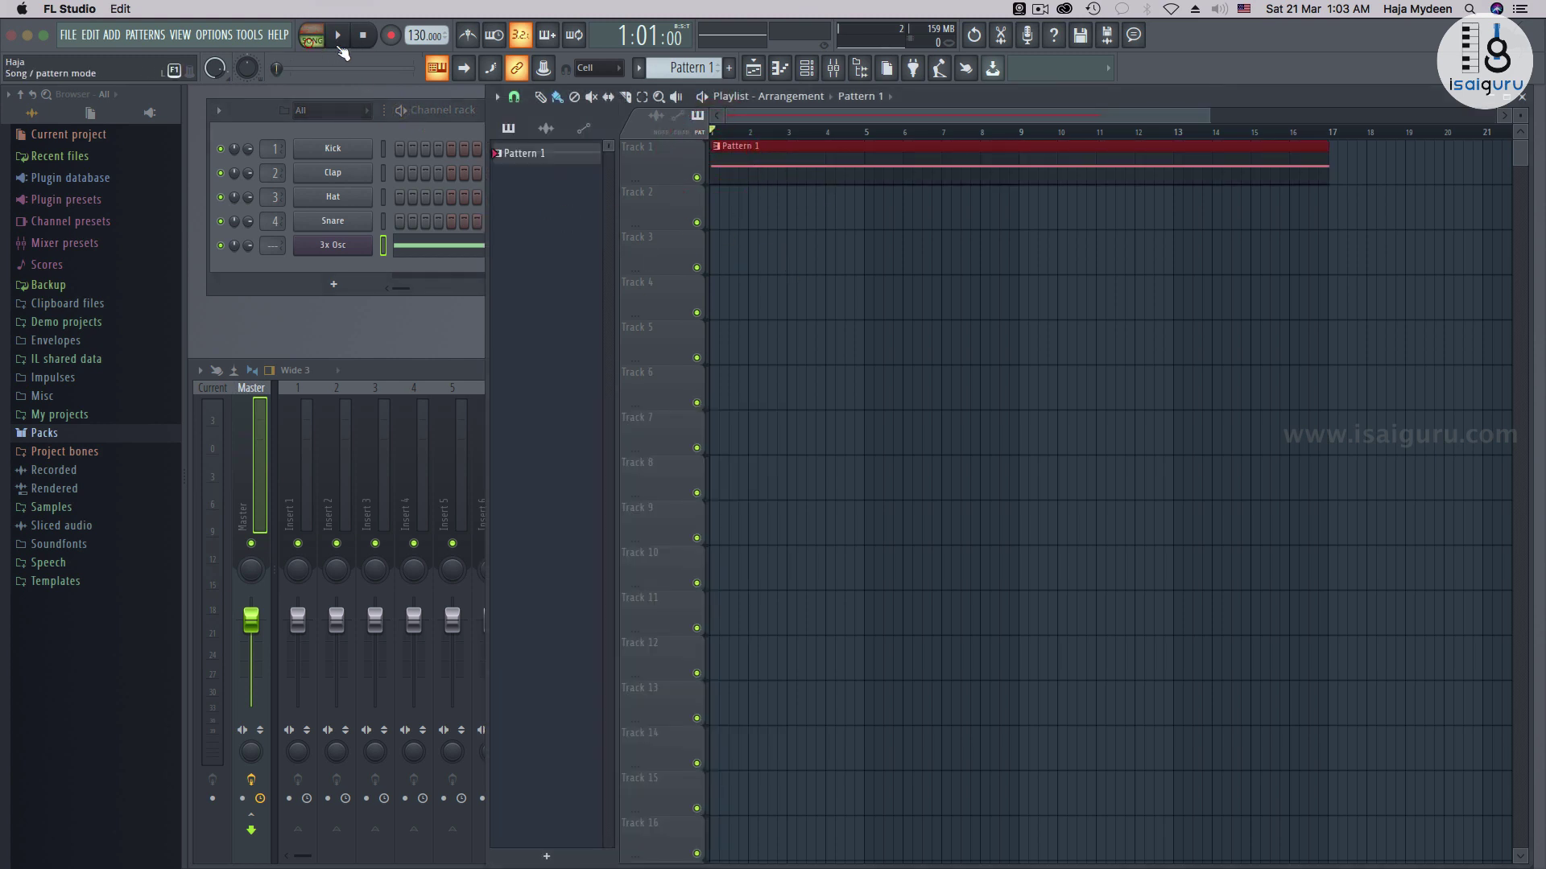
click(337, 34)
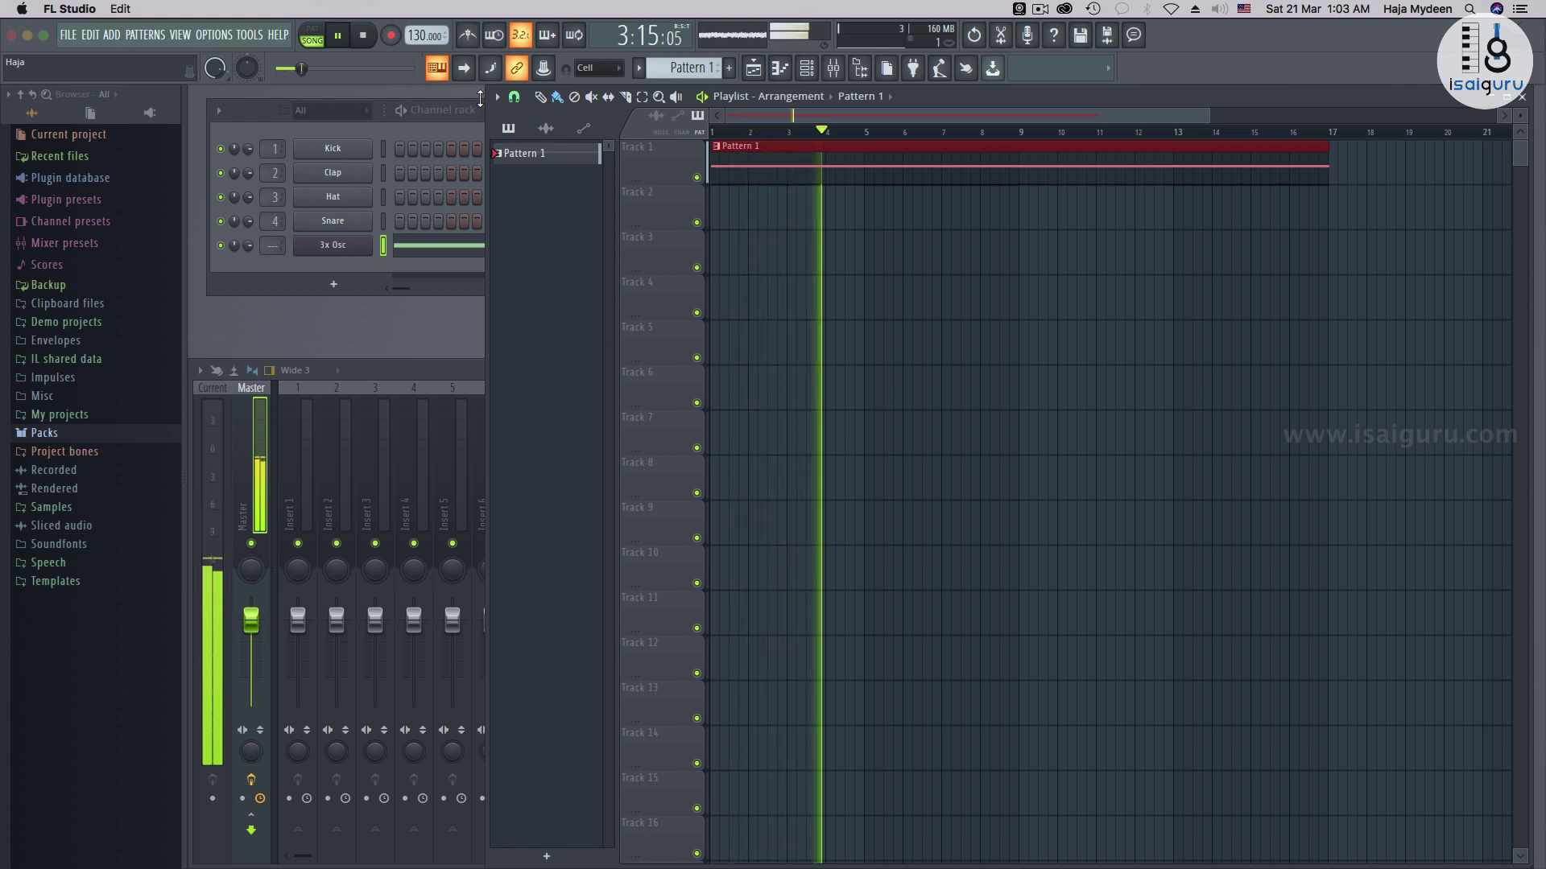
click(362, 35)
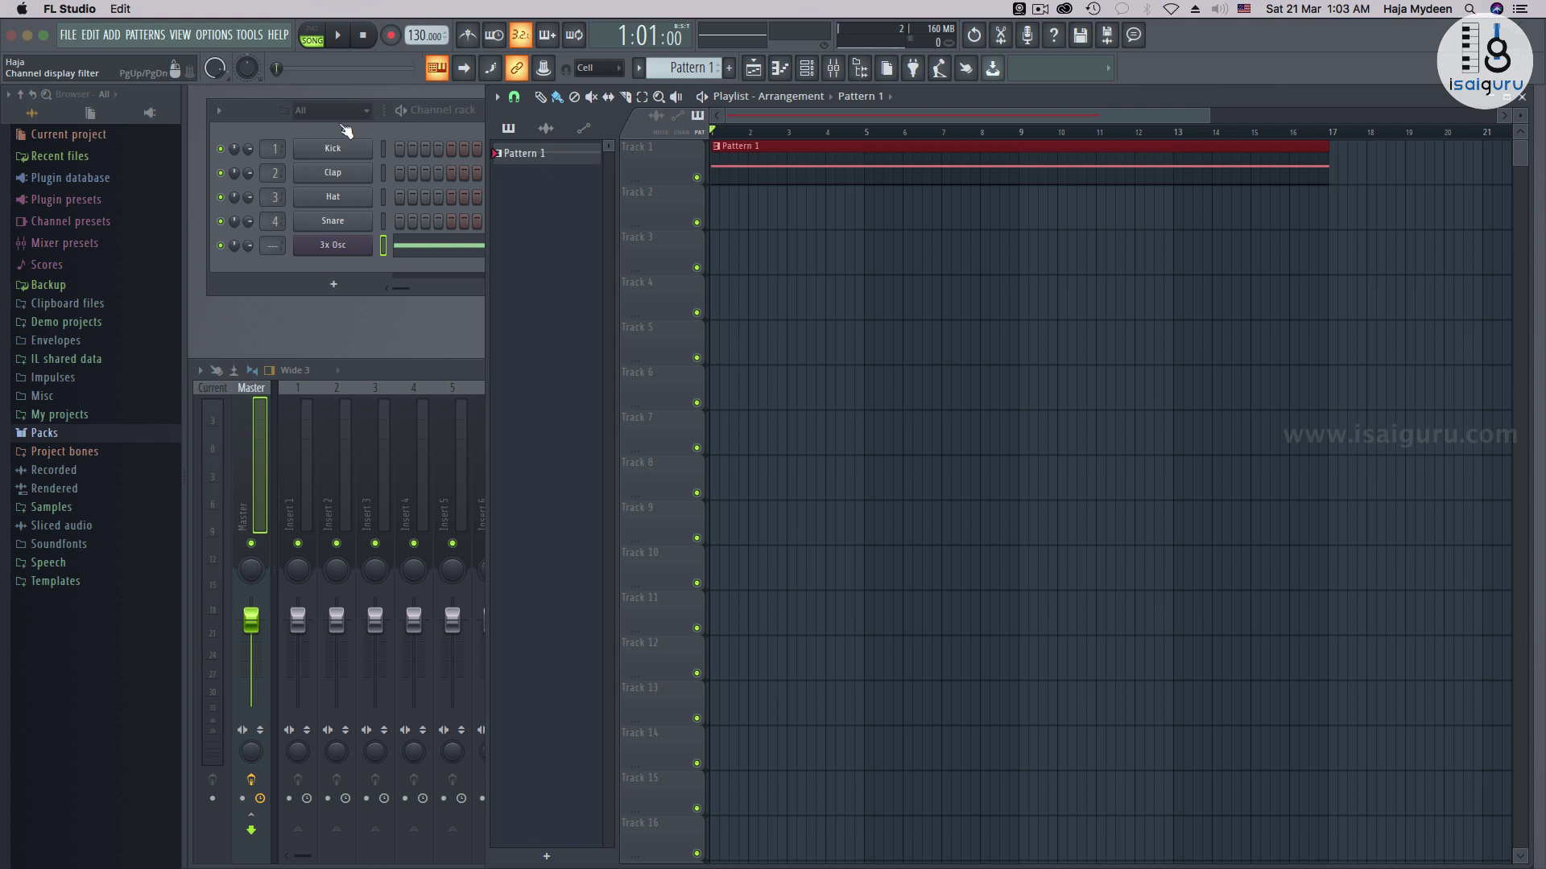
Route the 3x Osc channel to mixer track Insert 1 and close the instrument window.
click(250, 115)
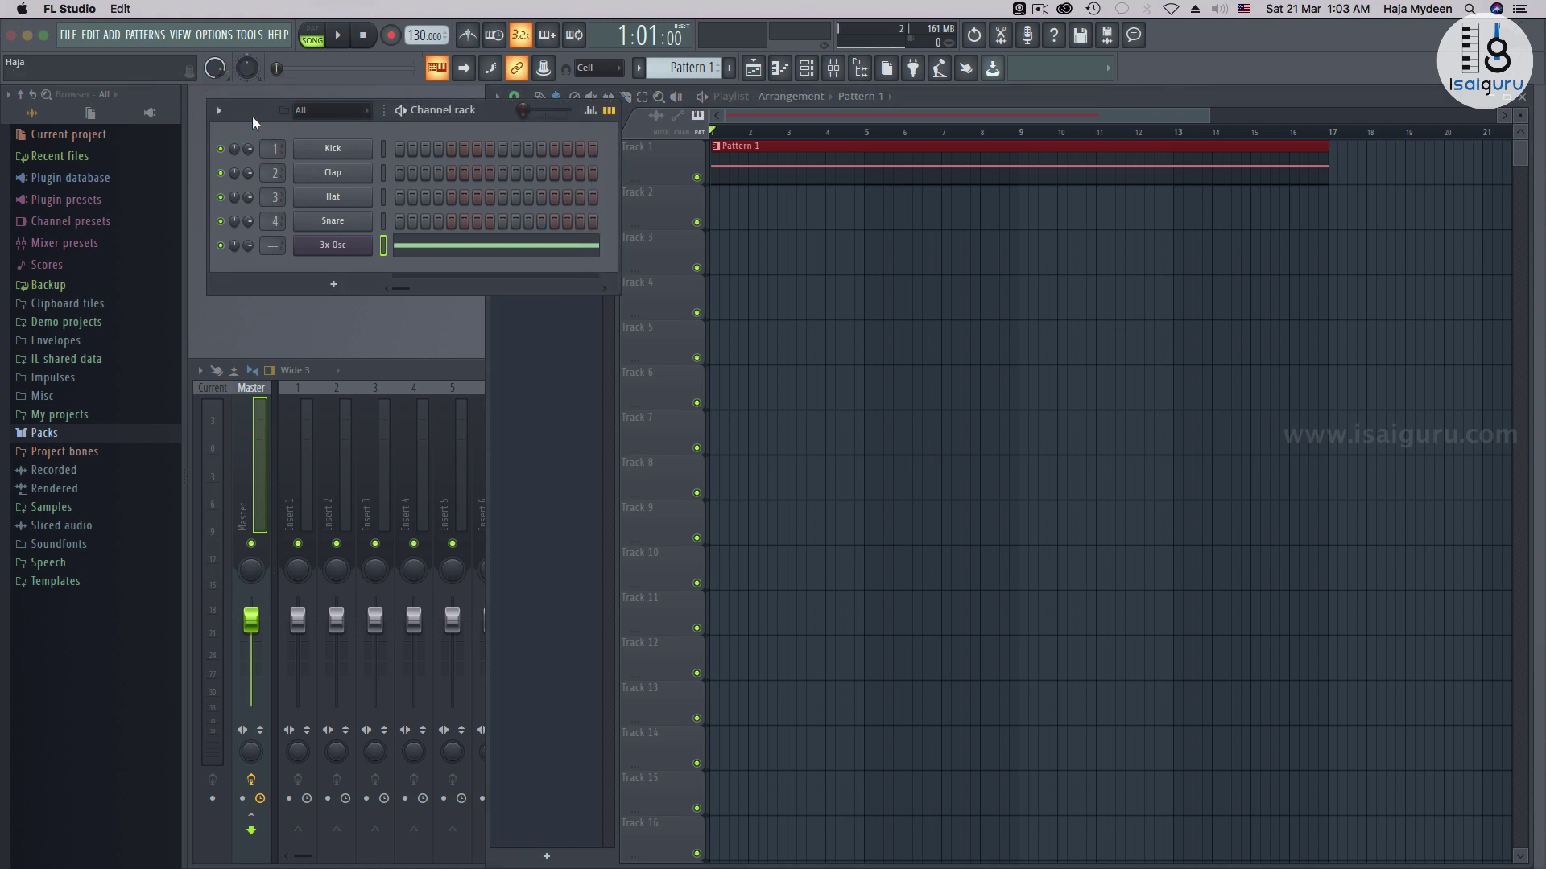
click(401, 378)
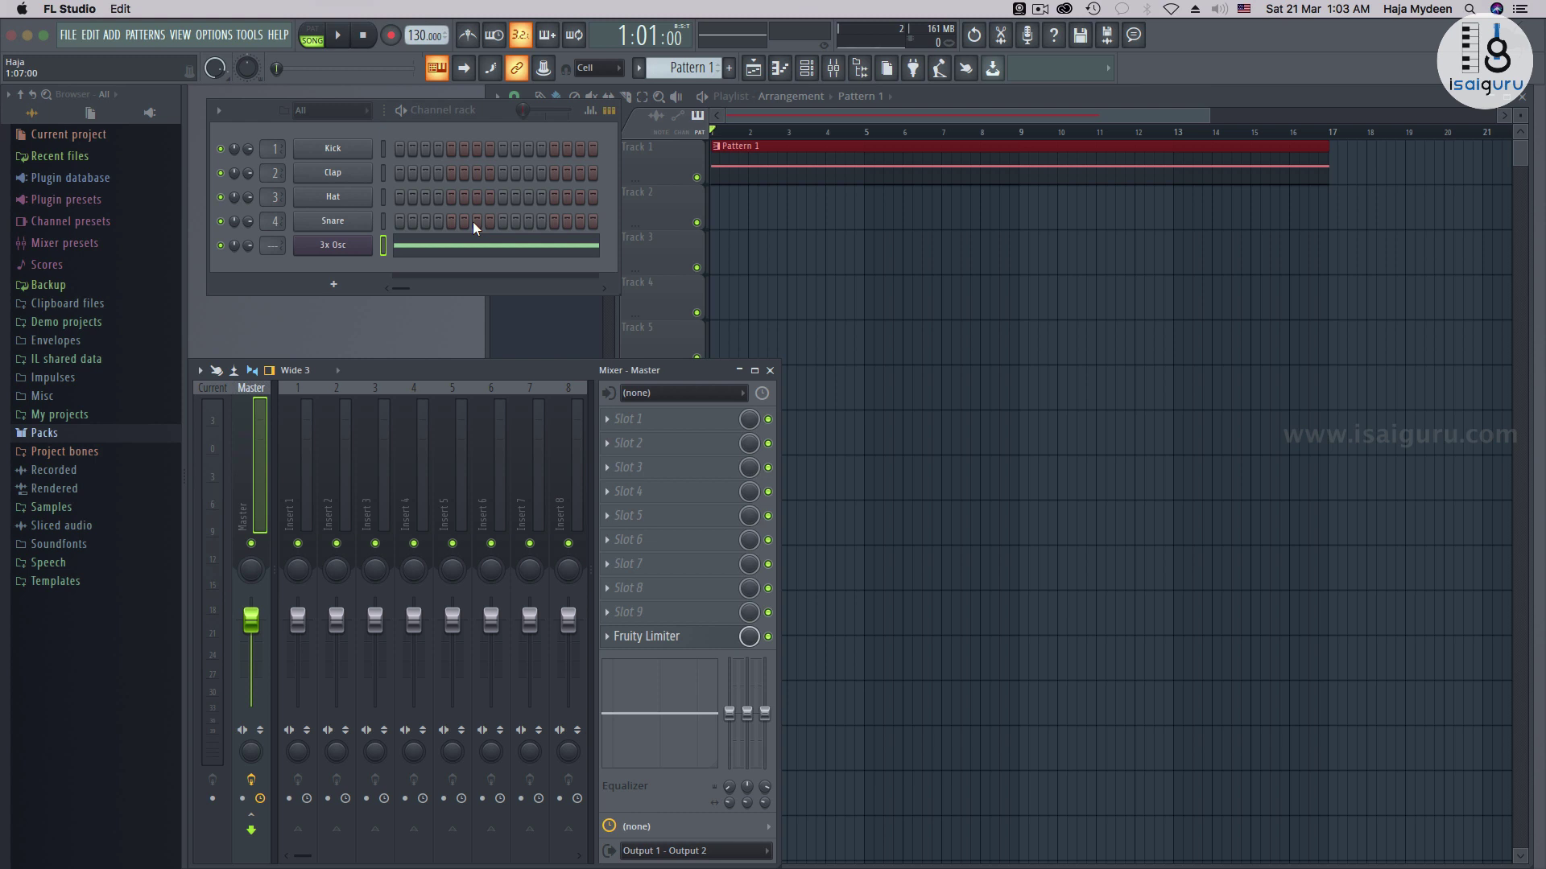
click(345, 250)
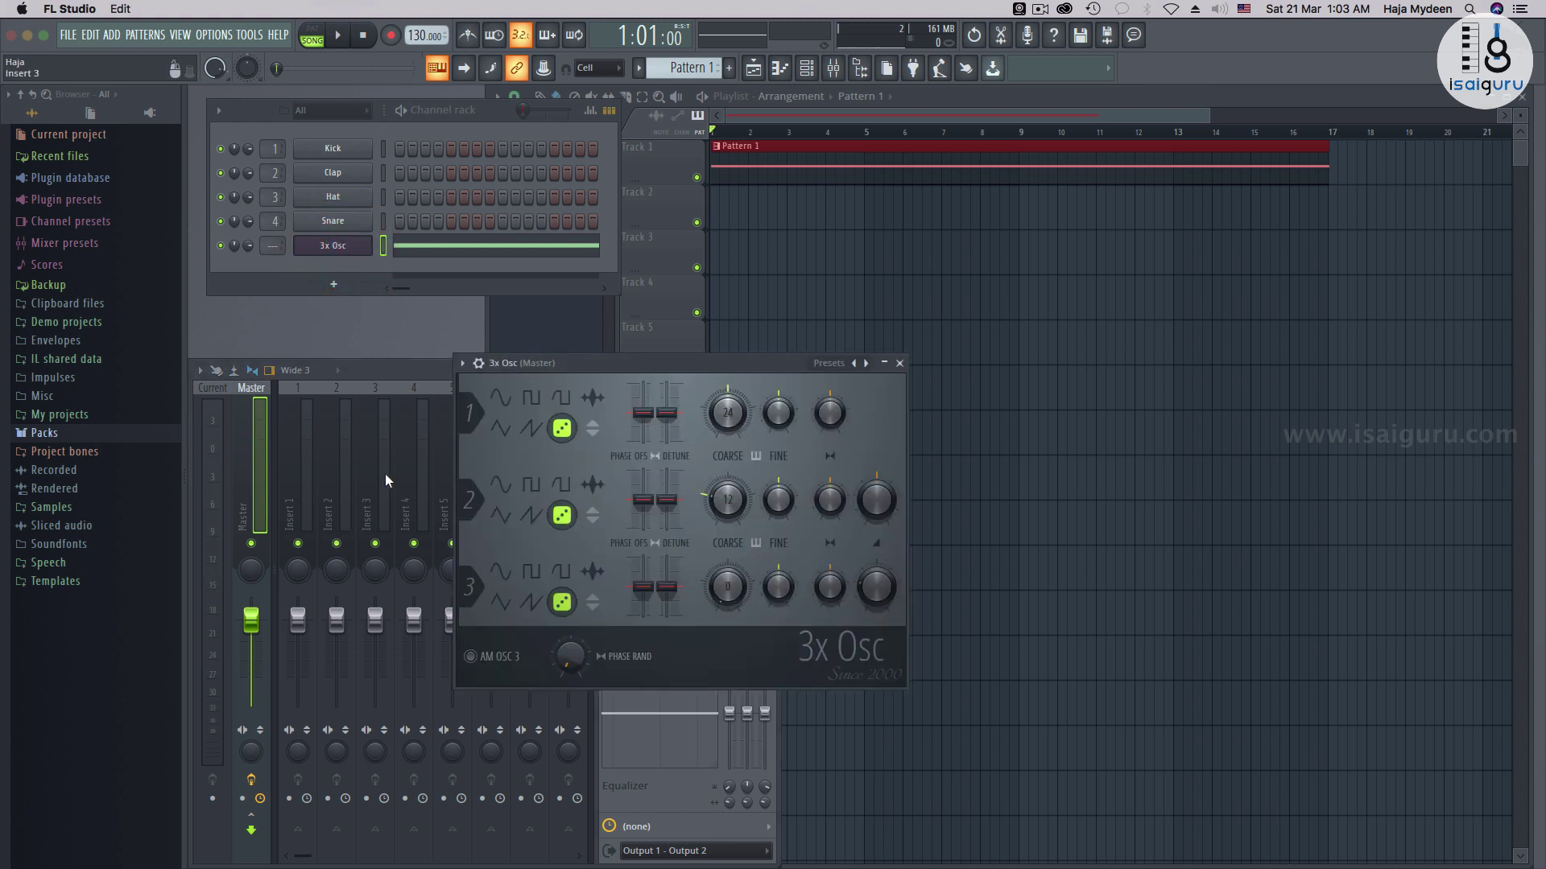
click(898, 363)
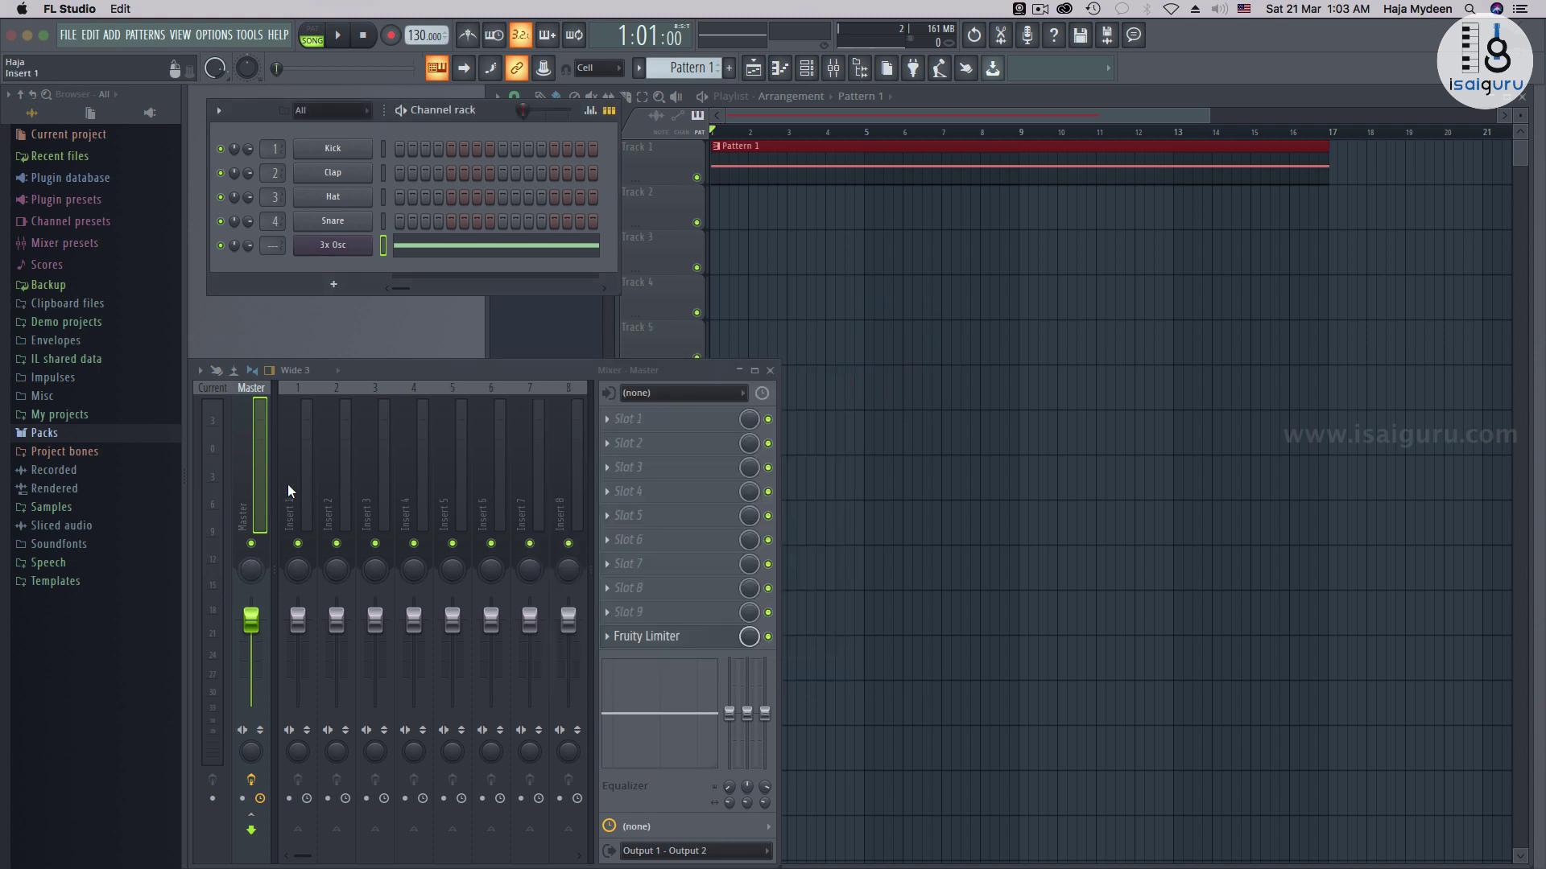
click(338, 245)
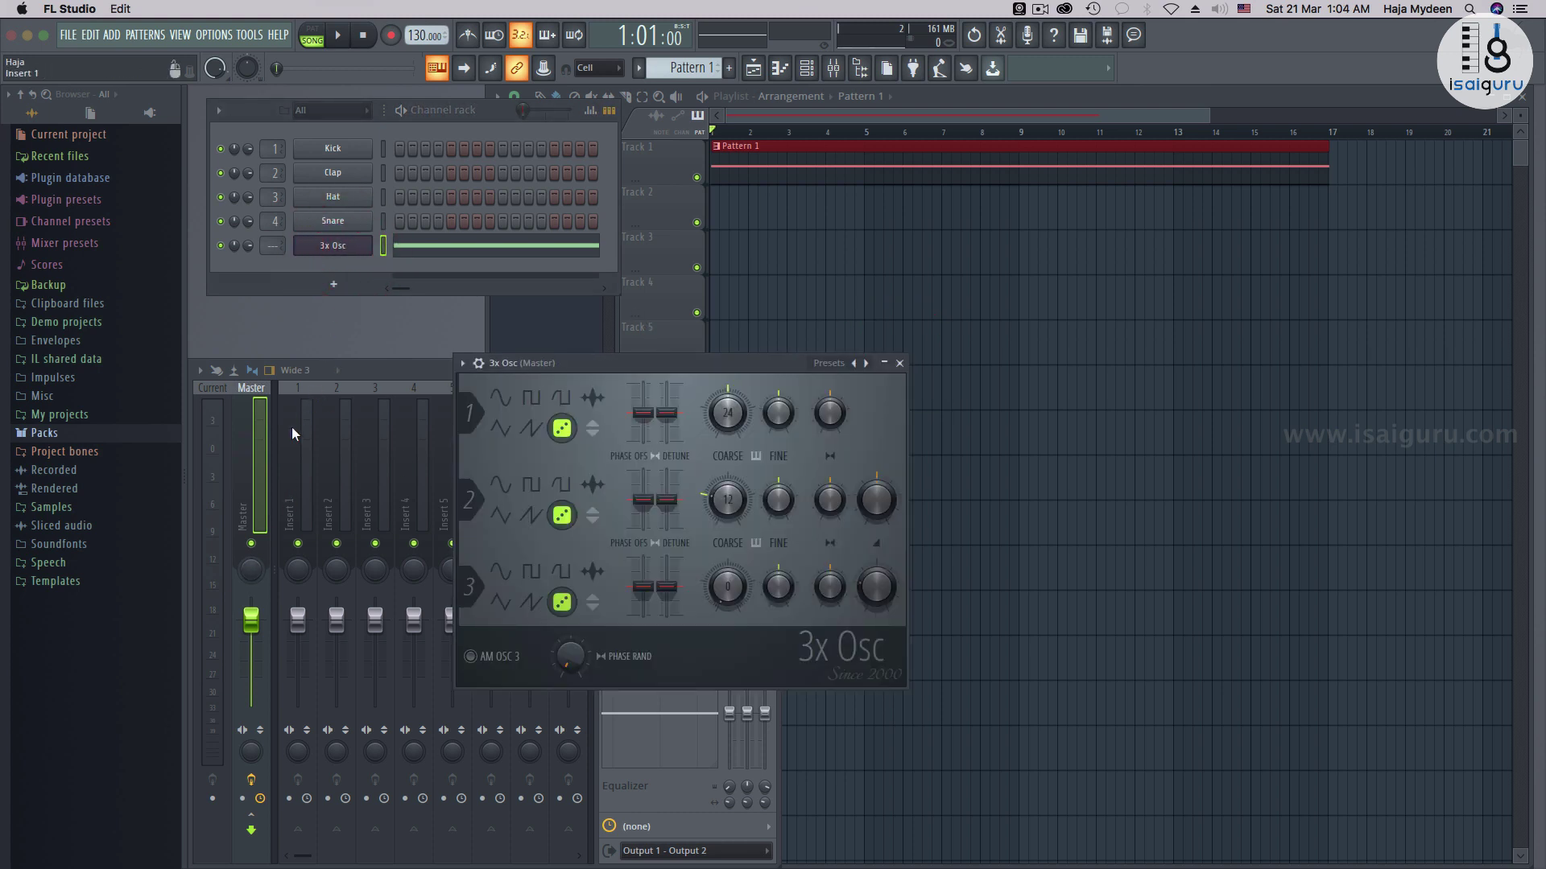
click(285, 429)
right_click(286, 428)
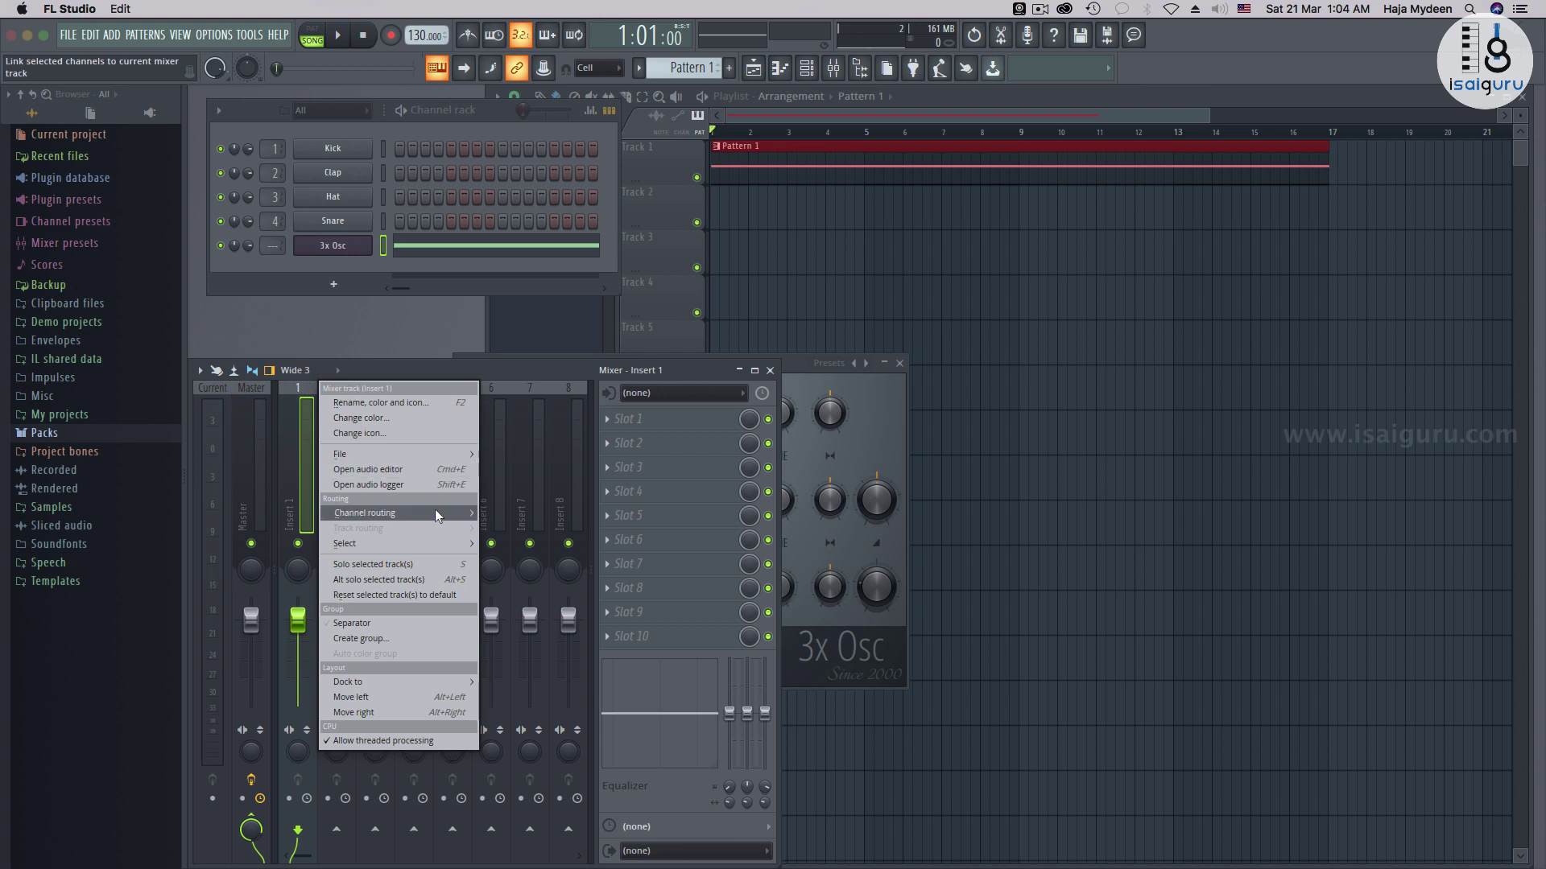
mouse_move(435, 513)
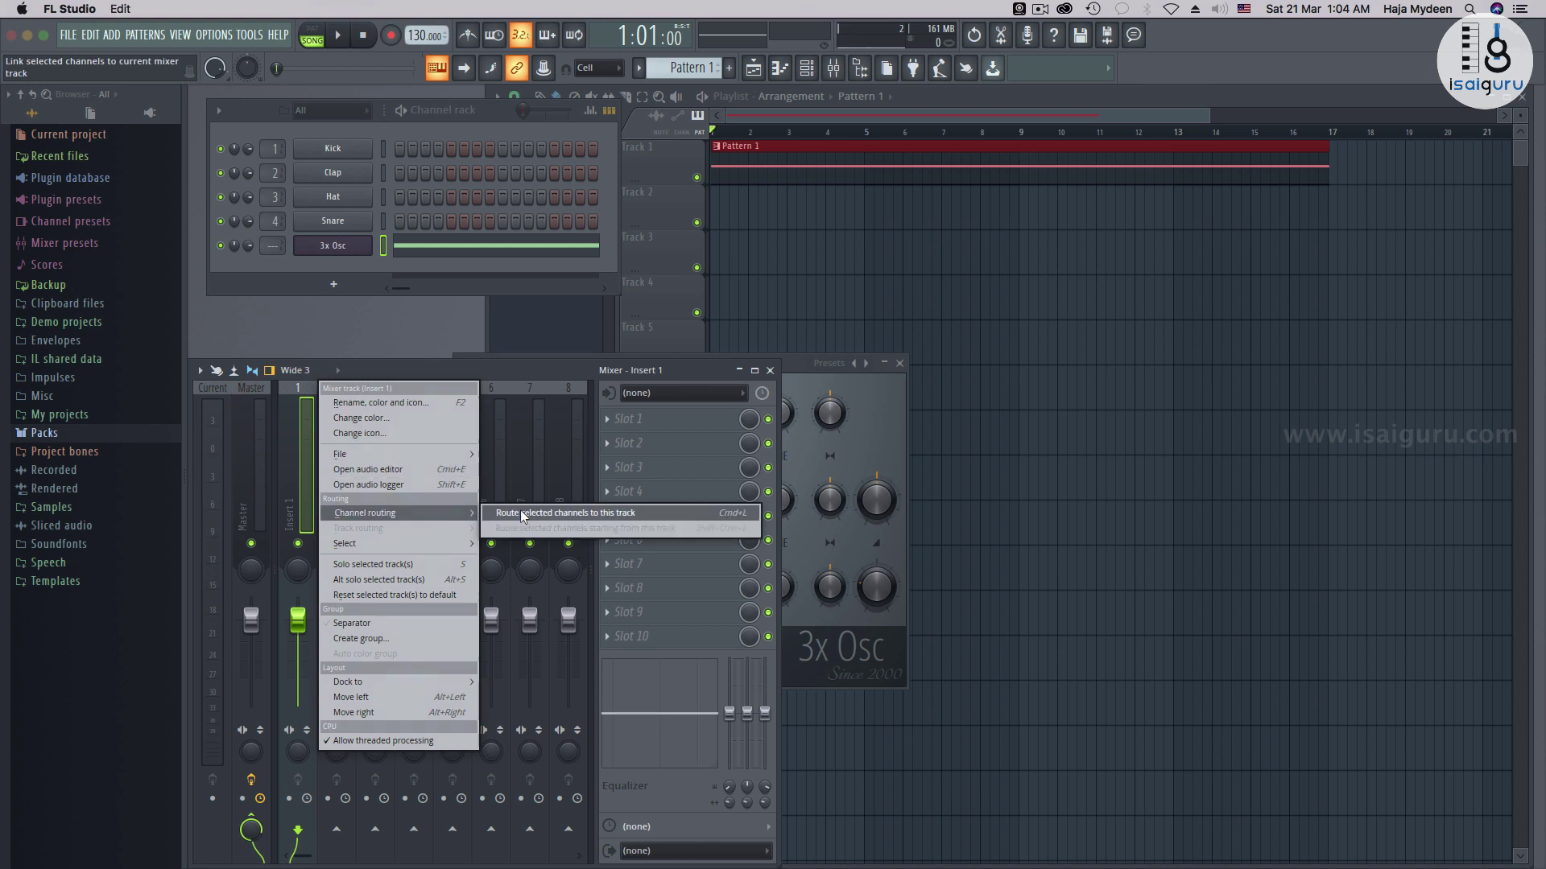
click(628, 513)
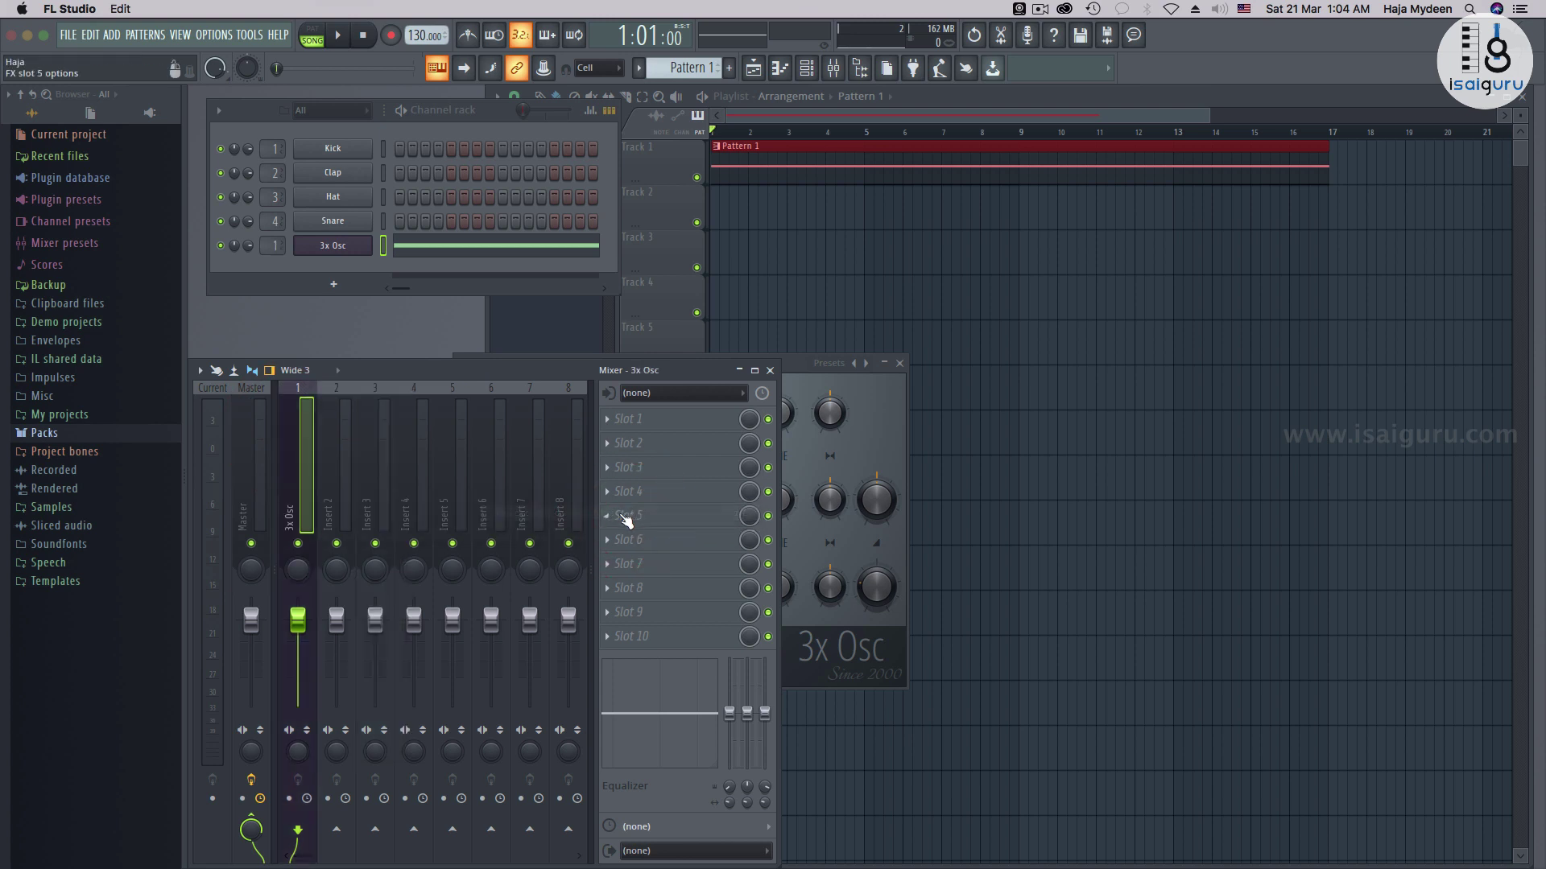
click(899, 363)
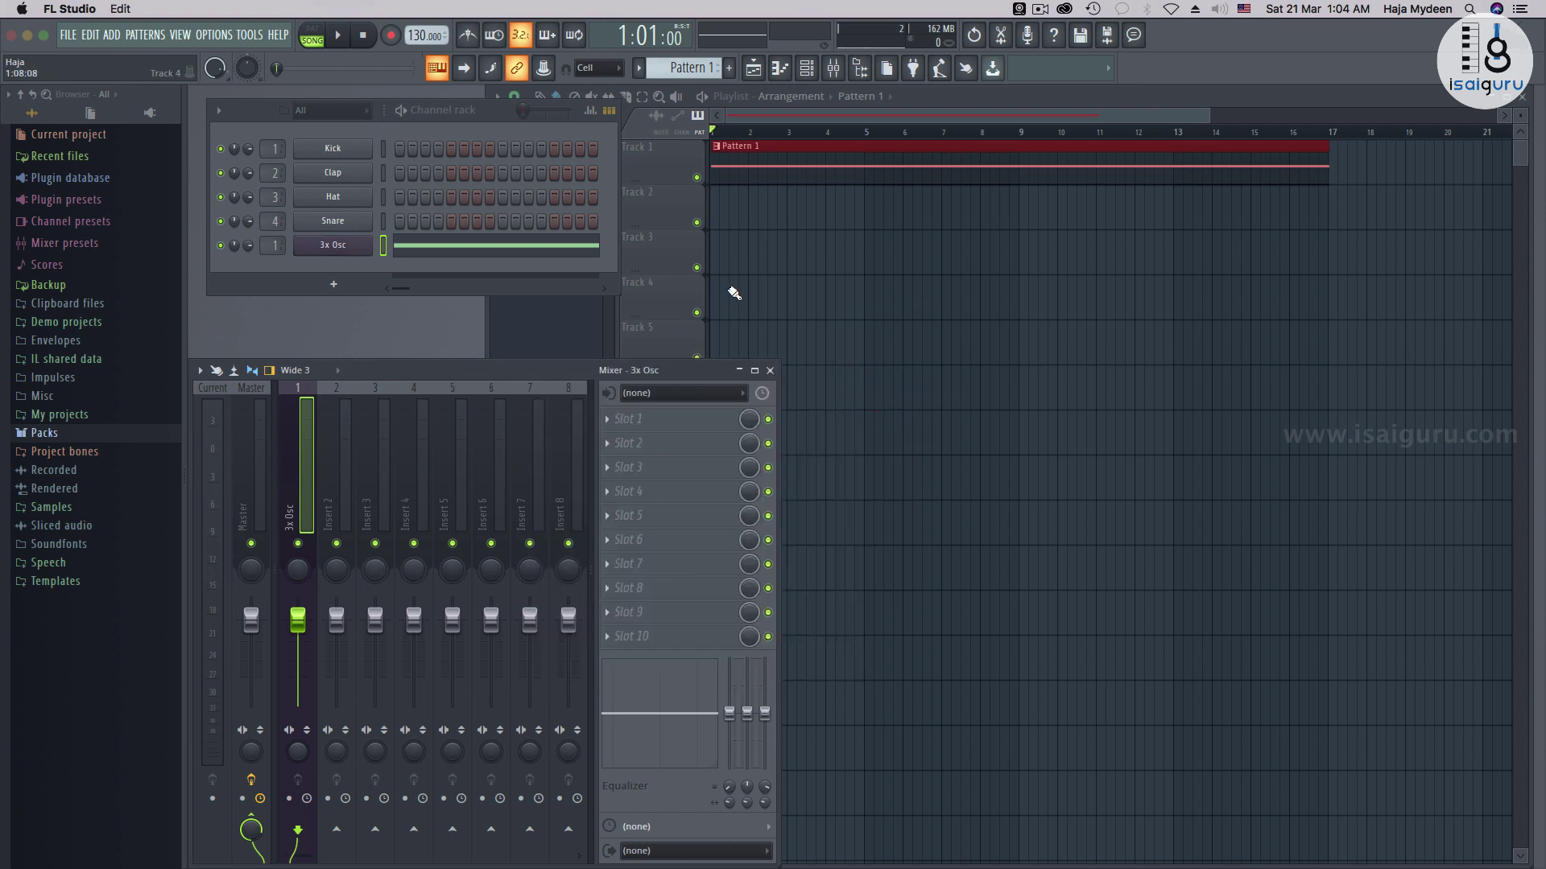
Play the arrangement to check the 3x Osc signal on its own mixer track, and stop playback.
key(space)
key(space)
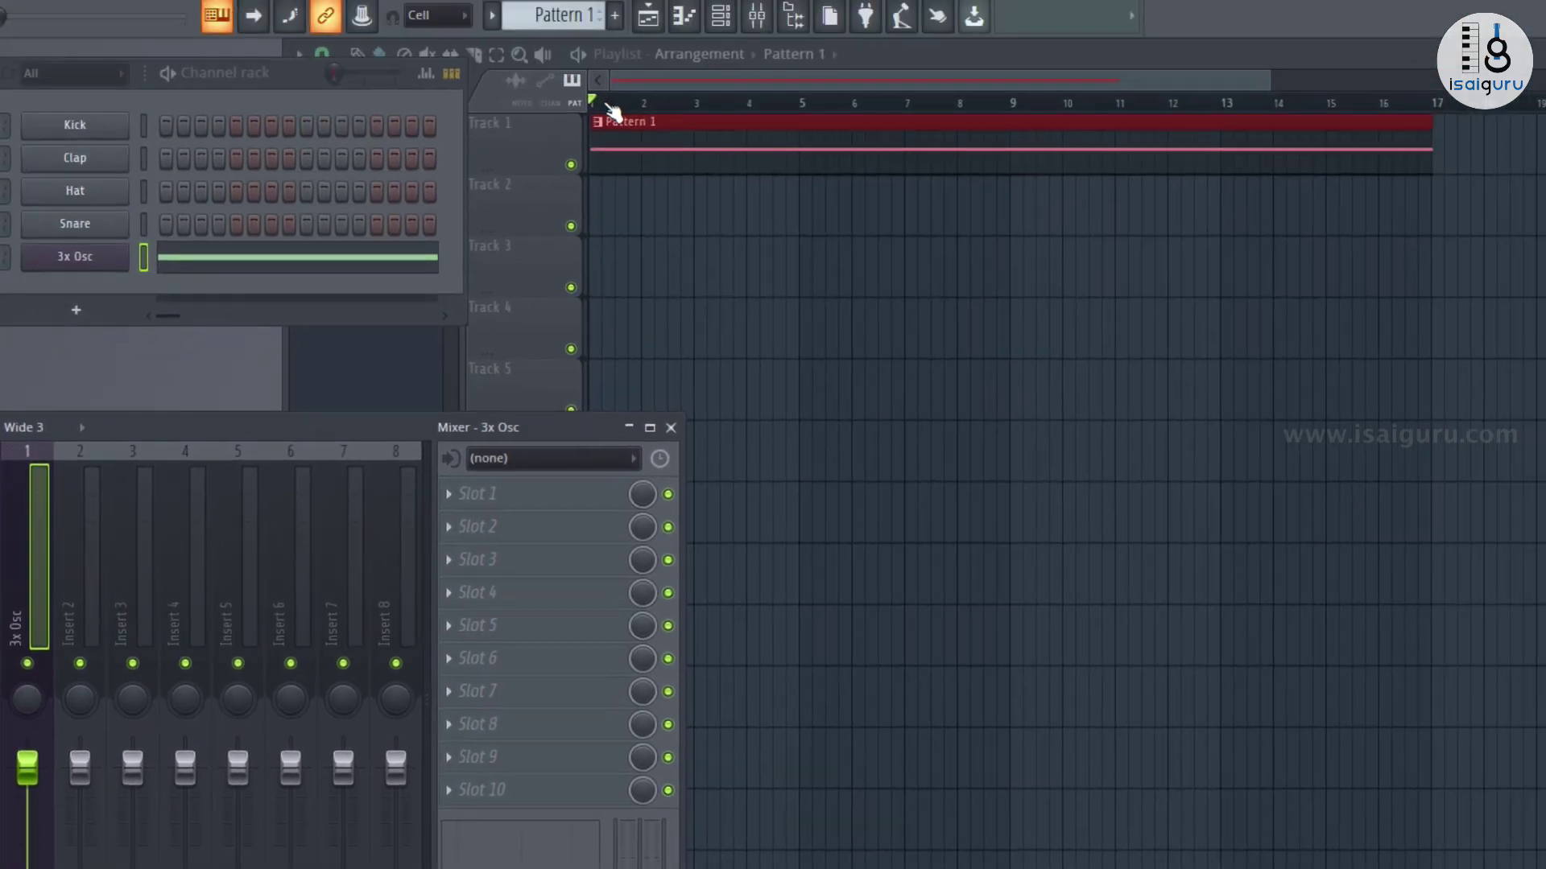
Mark the playlist range from bar 1 to bar 17, covering the Pattern 1 clip.
drag(600, 103, 1438, 145)
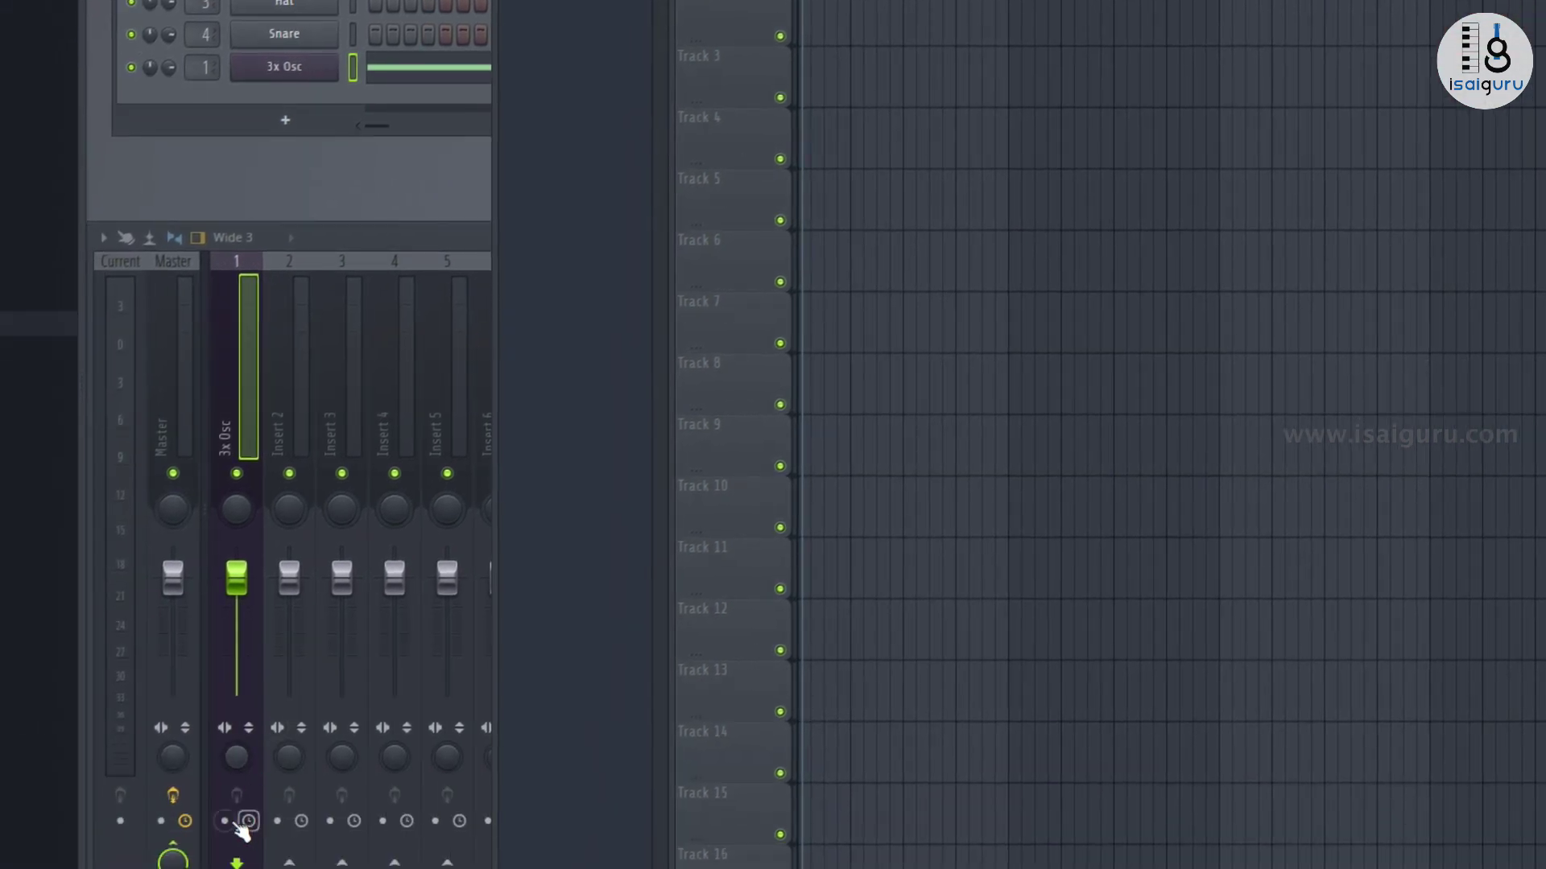
Arm the 3x Osc mixer track for recording and render it to a 32Bit float wave file using the song selection.
click(224, 821)
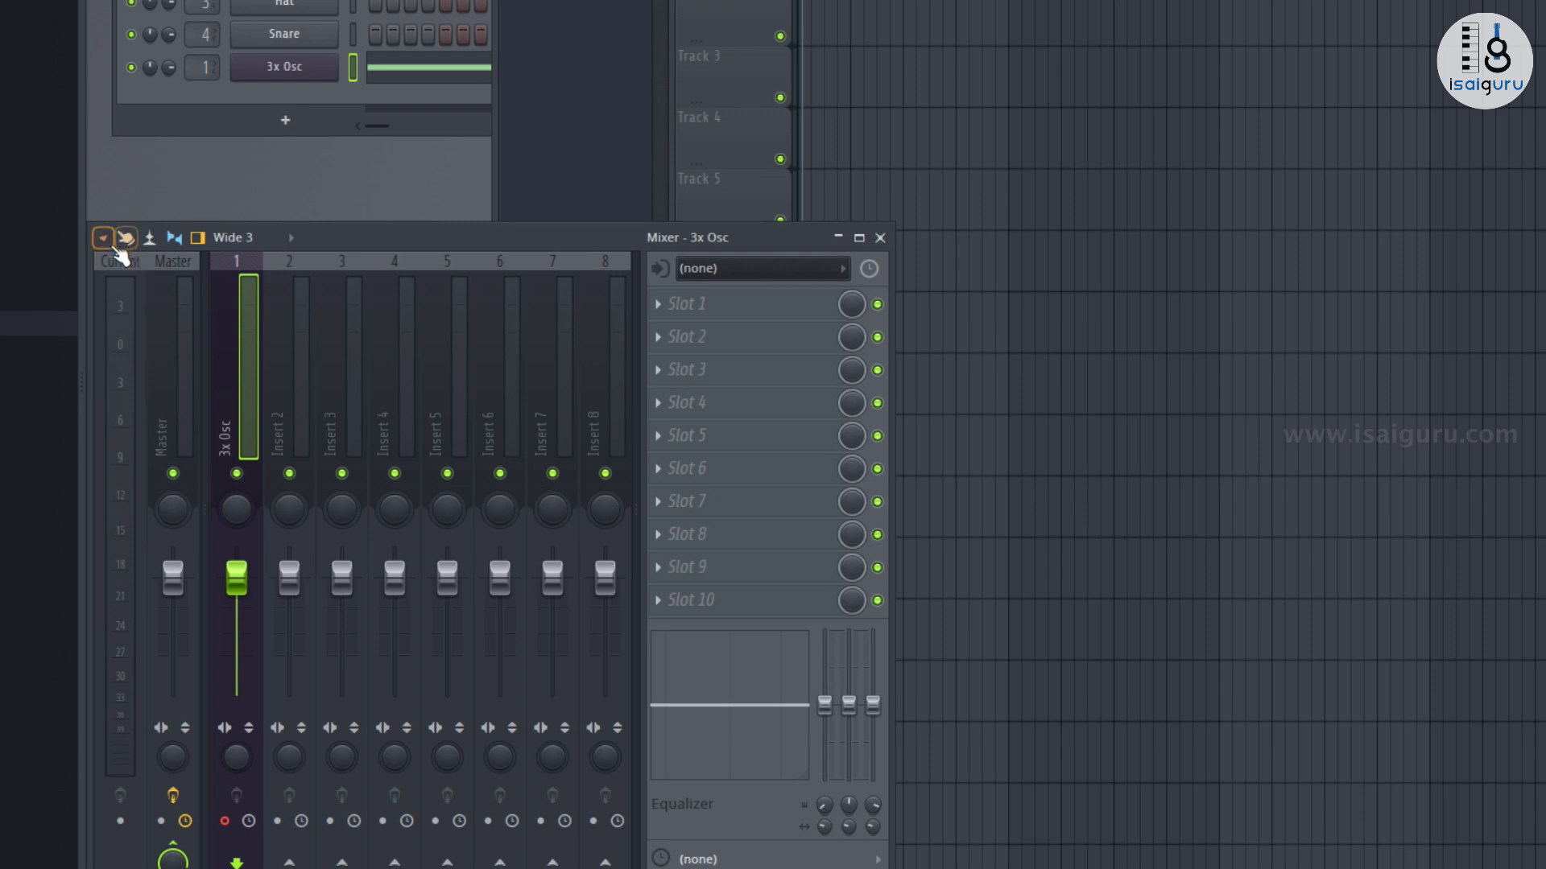
click(162, 356)
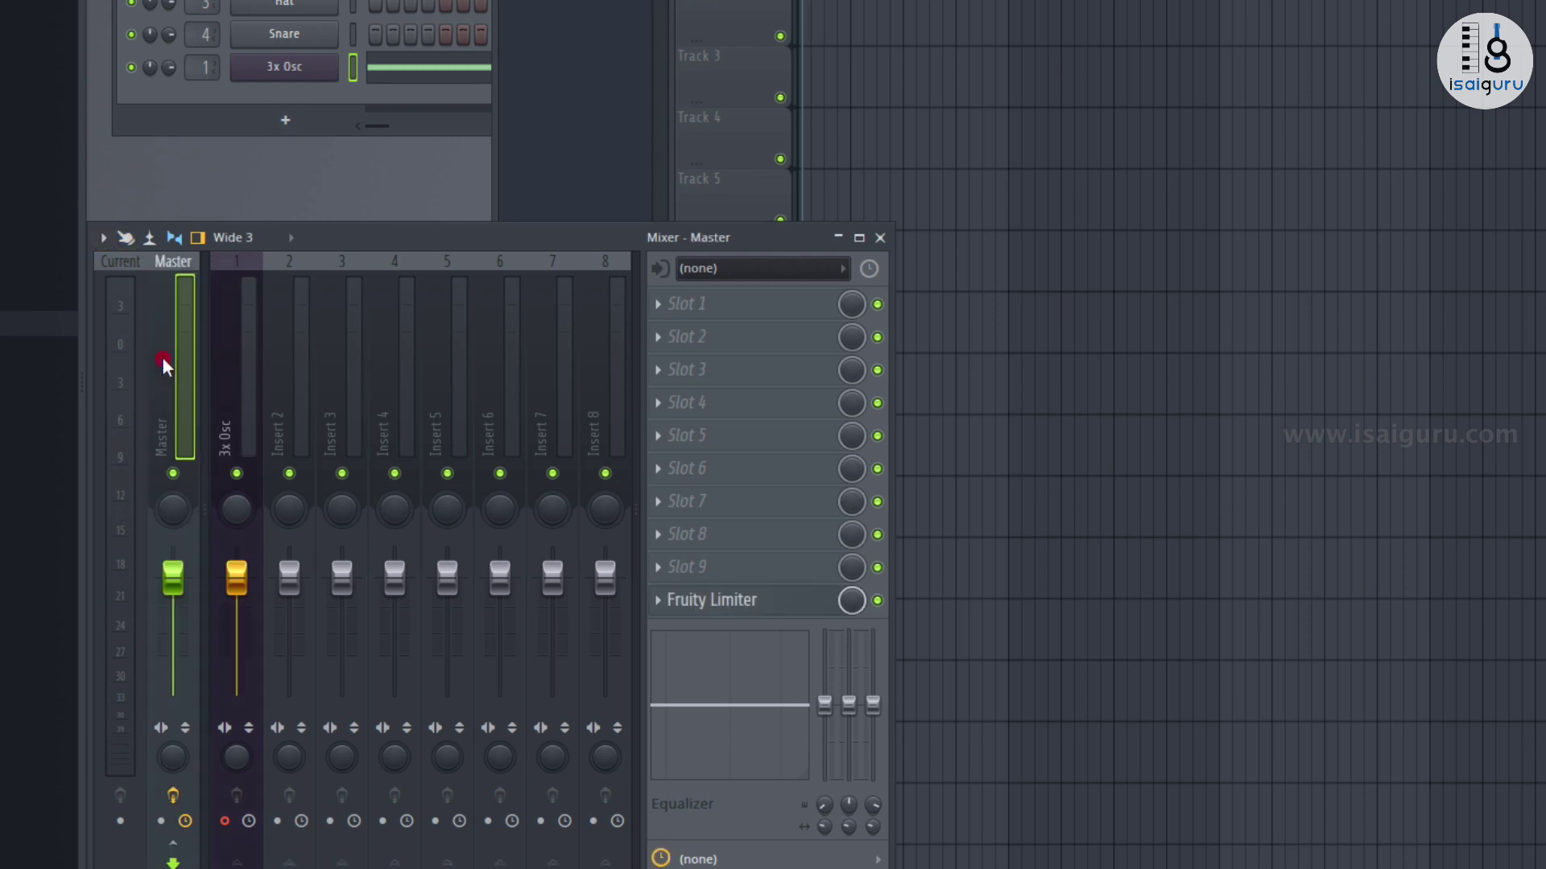
click(105, 239)
mouse_move(160, 280)
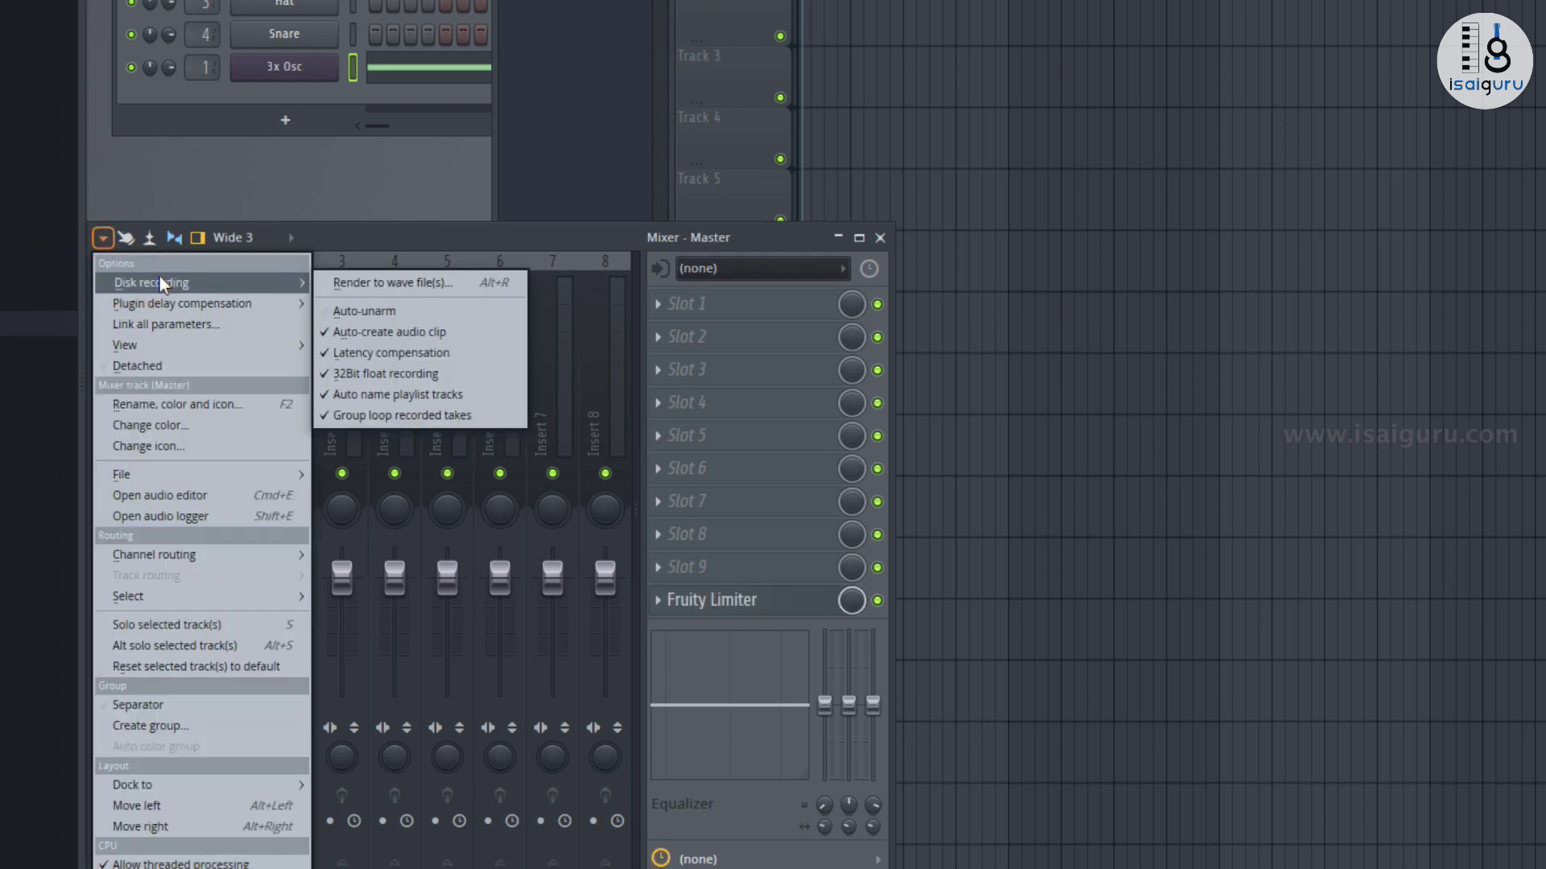
click(427, 282)
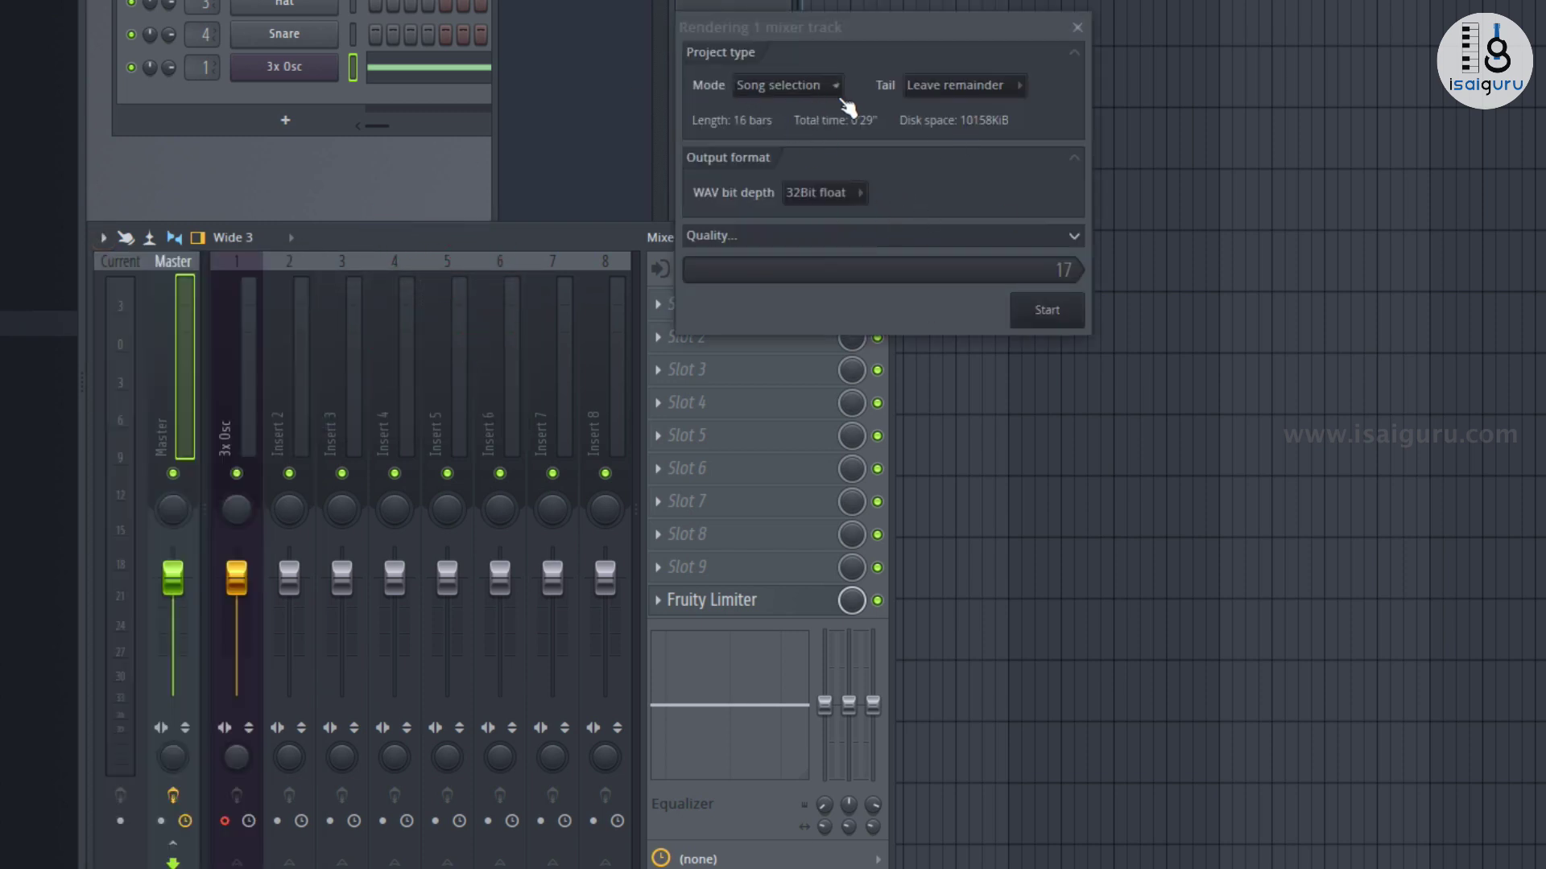
click(1047, 311)
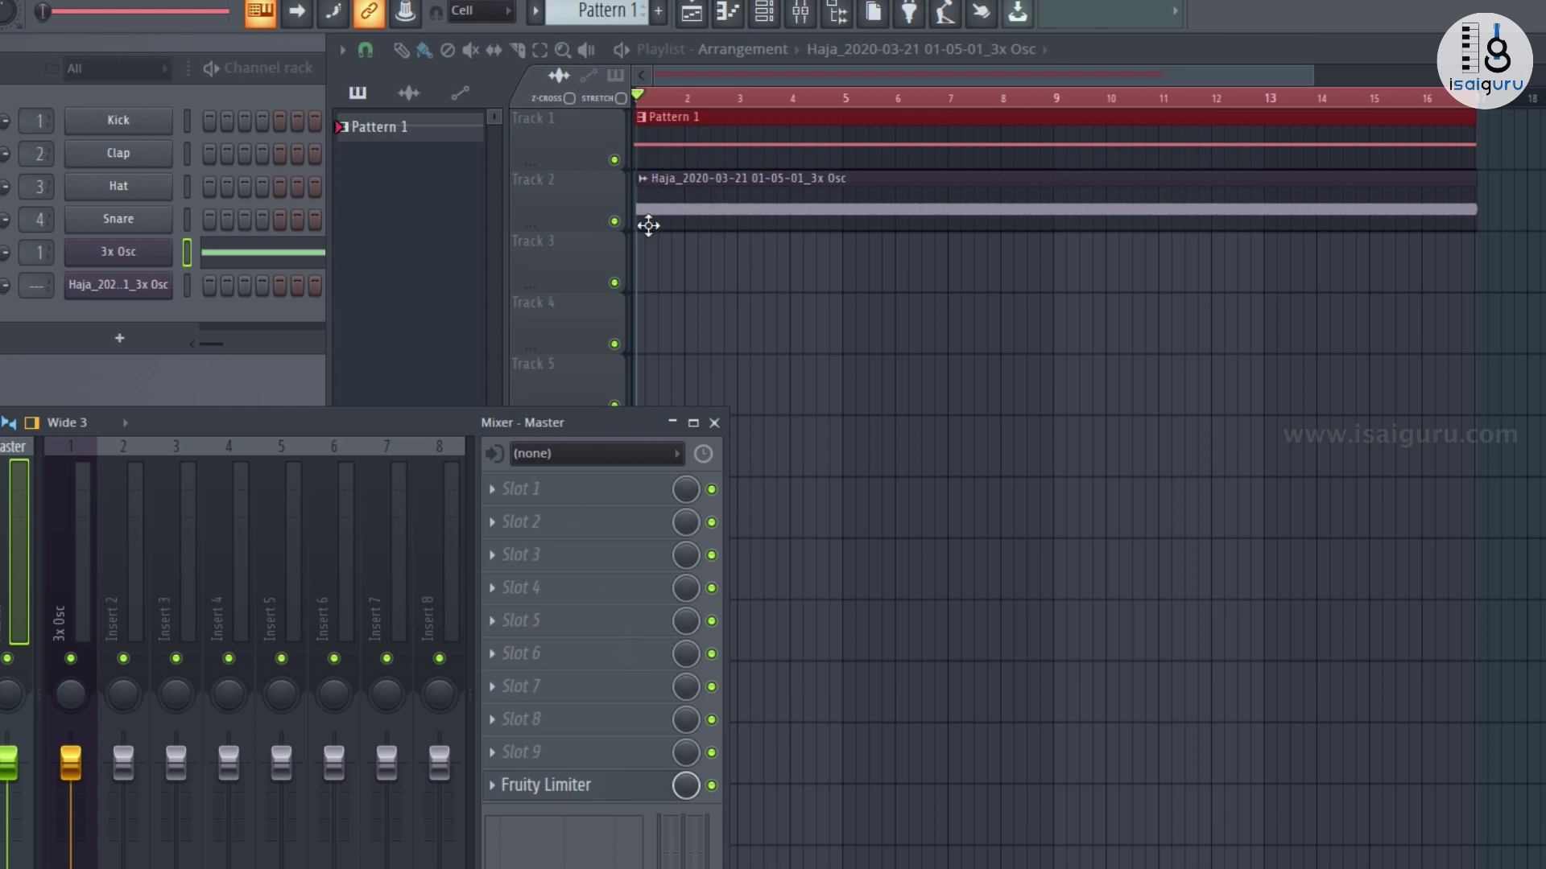
Delete the Pattern 1 clip from Track 1 and mark the playlist range from bar 1 to bar 9.
click(663, 147)
right_click(687, 137)
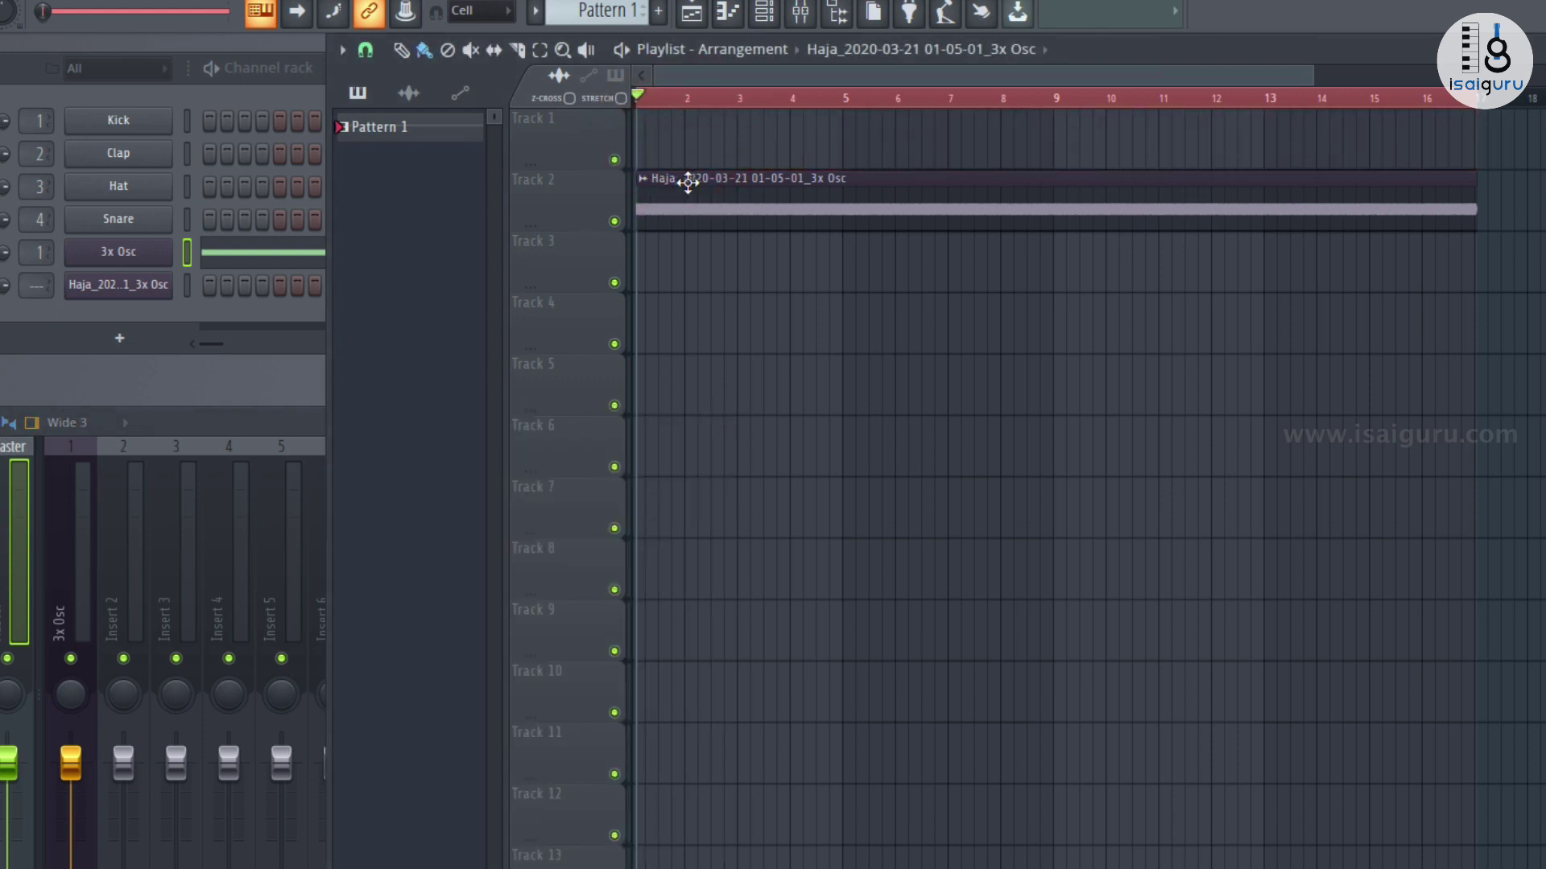
drag(687, 179, 1054, 173)
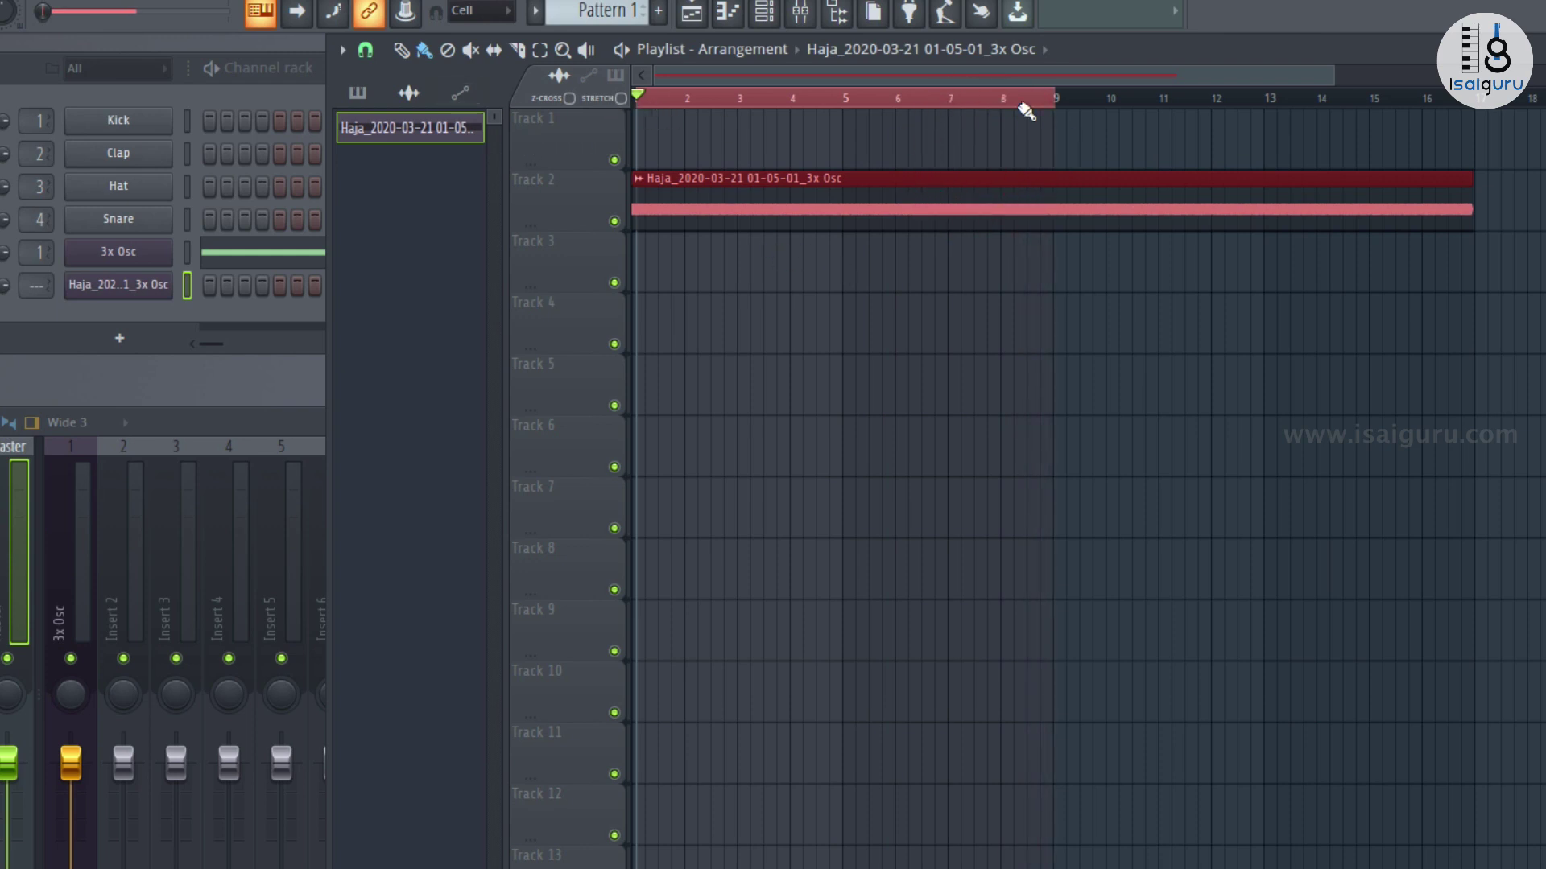
Play the rendered audio clip on Track 2 to check its sound, and stop playback.
drag(1331, 78, 972, 101)
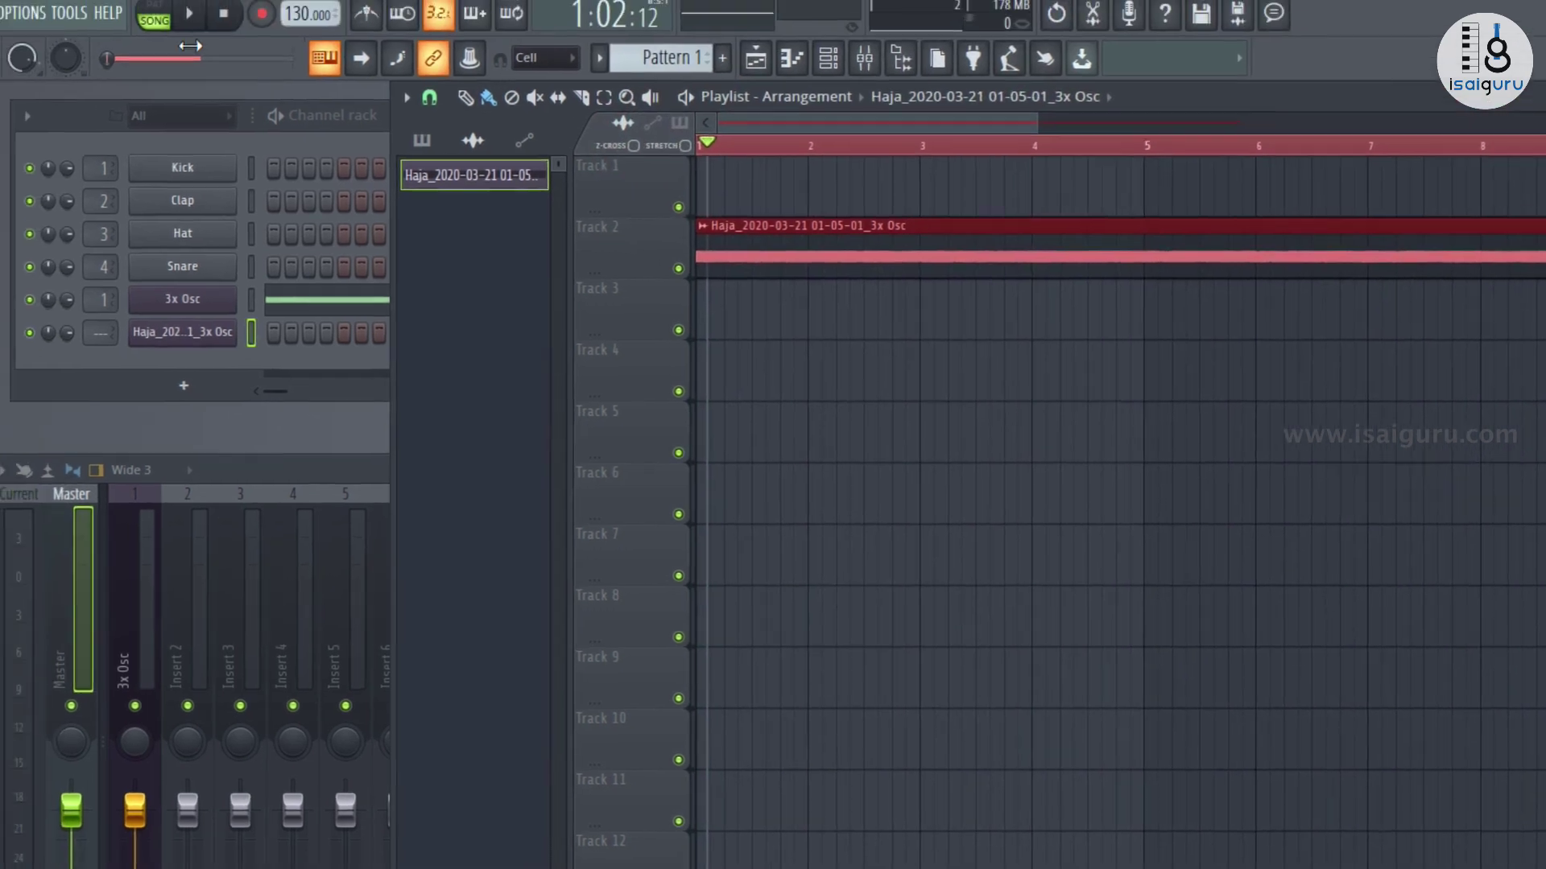
click(199, 21)
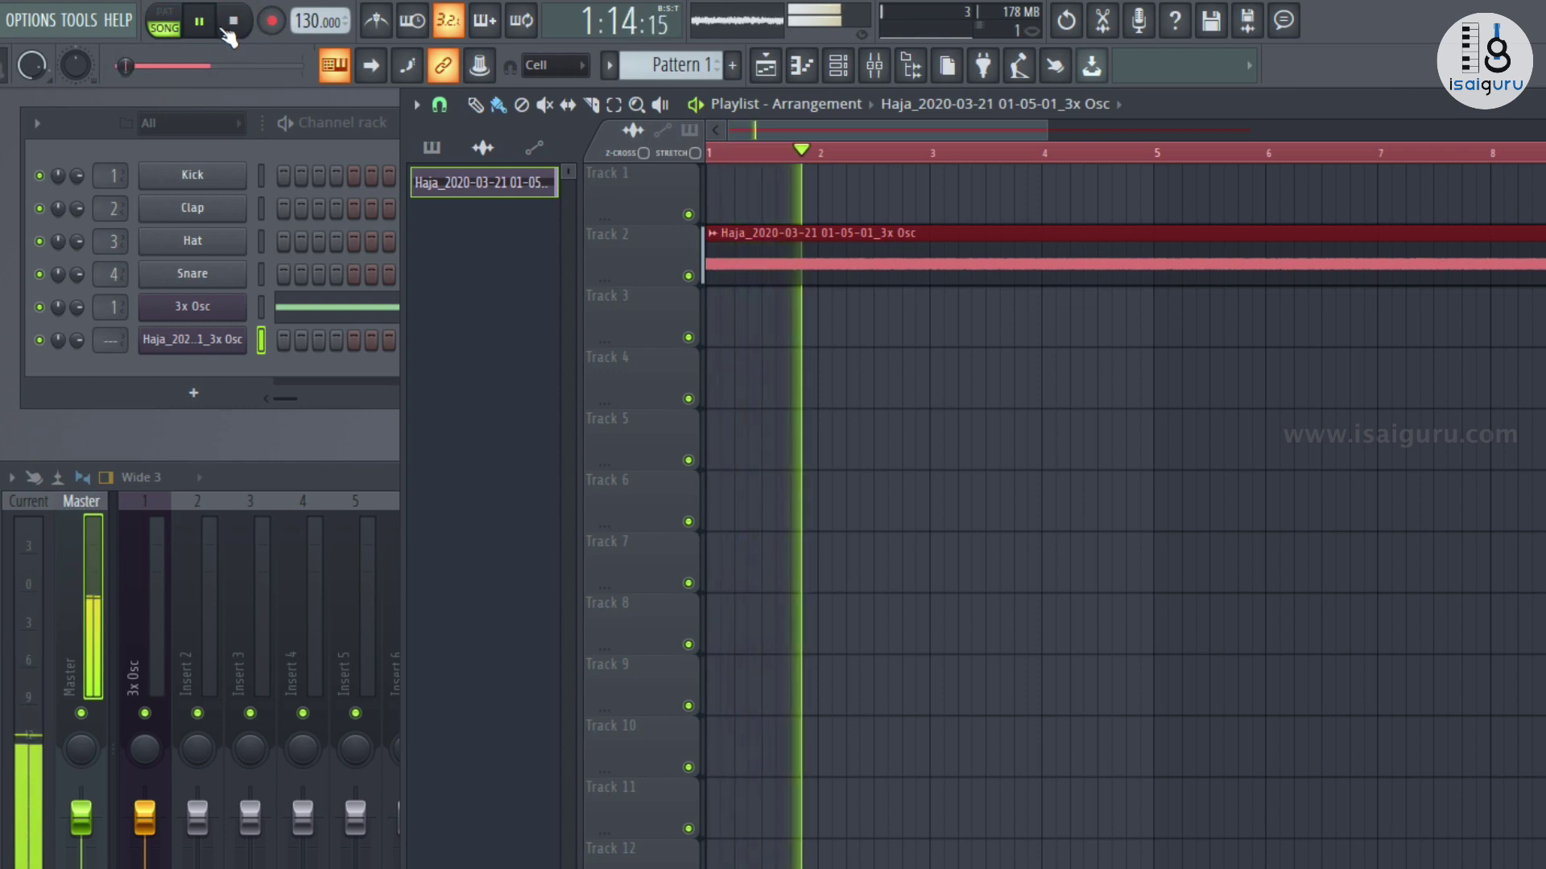
click(233, 22)
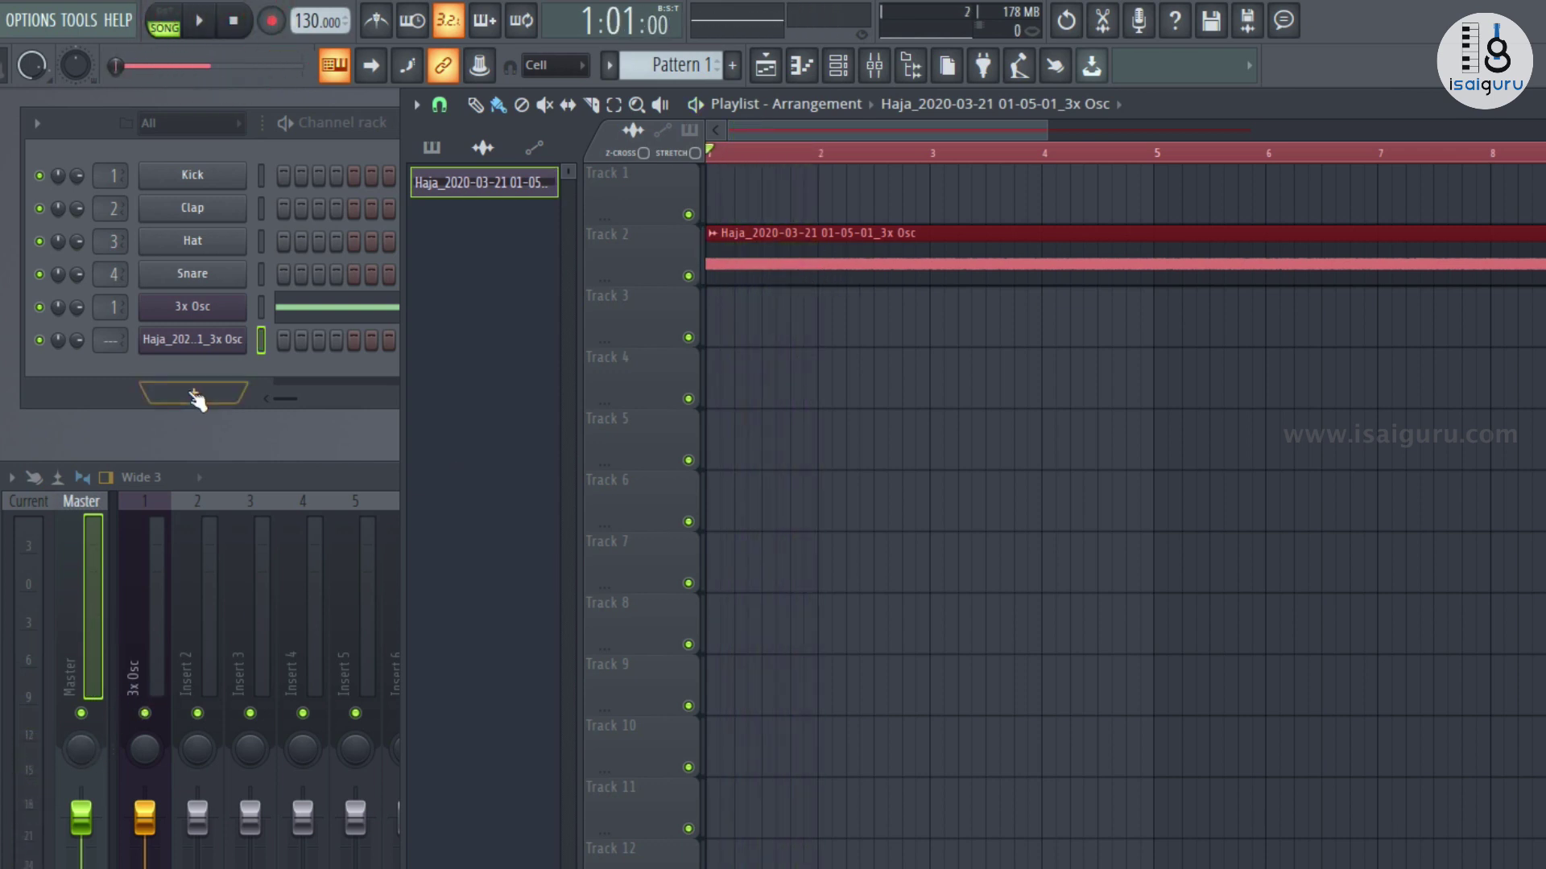
Rename the rendered audio clip's channel as White Noise and close its sampler window.
click(171, 665)
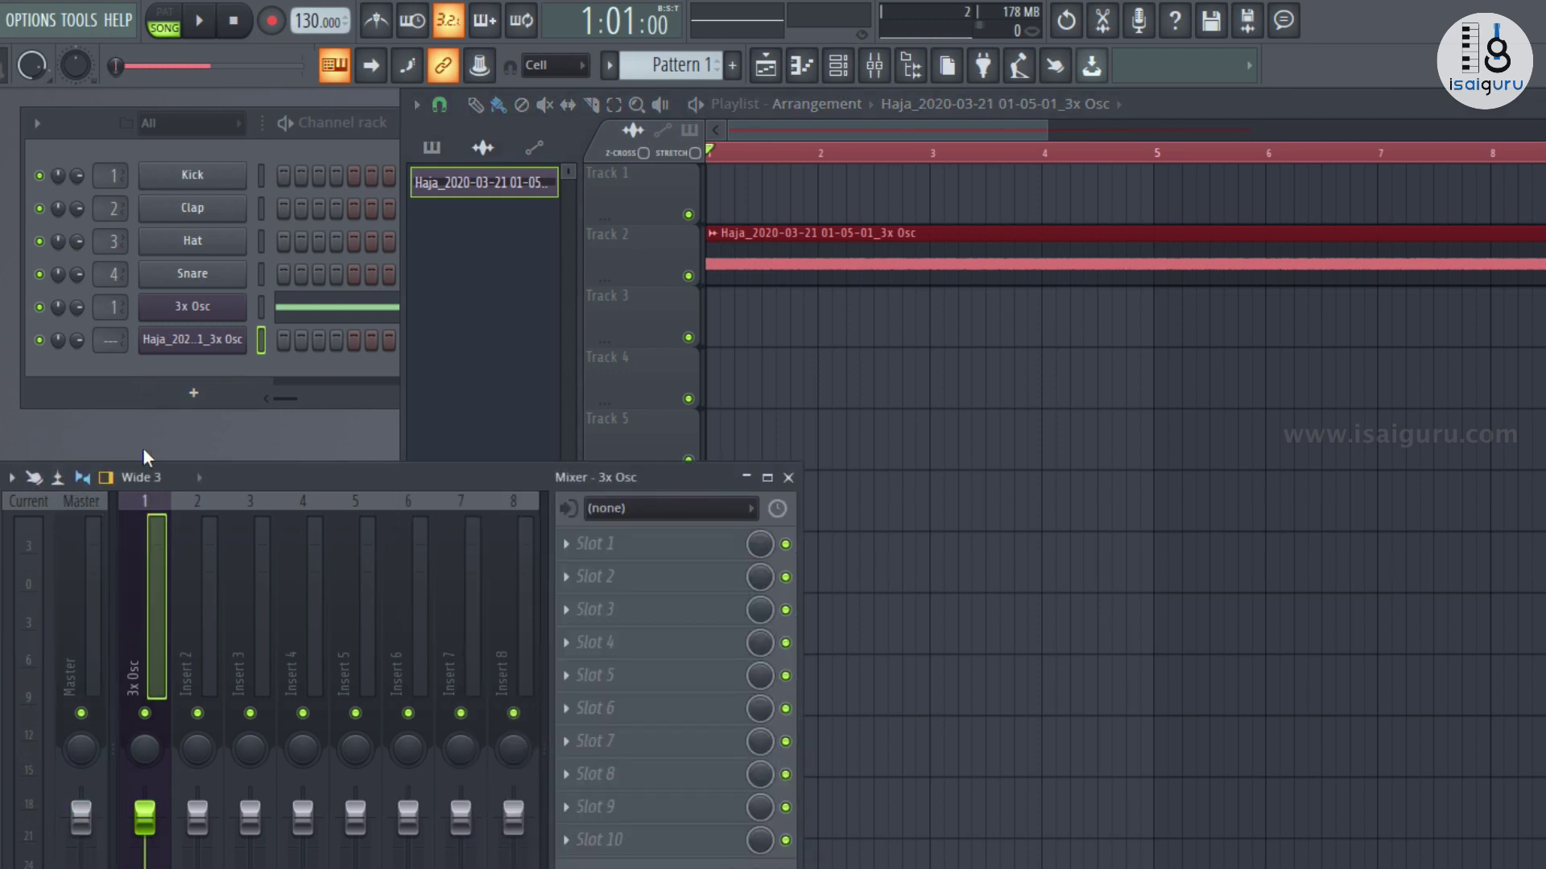
click(207, 345)
right_click(203, 346)
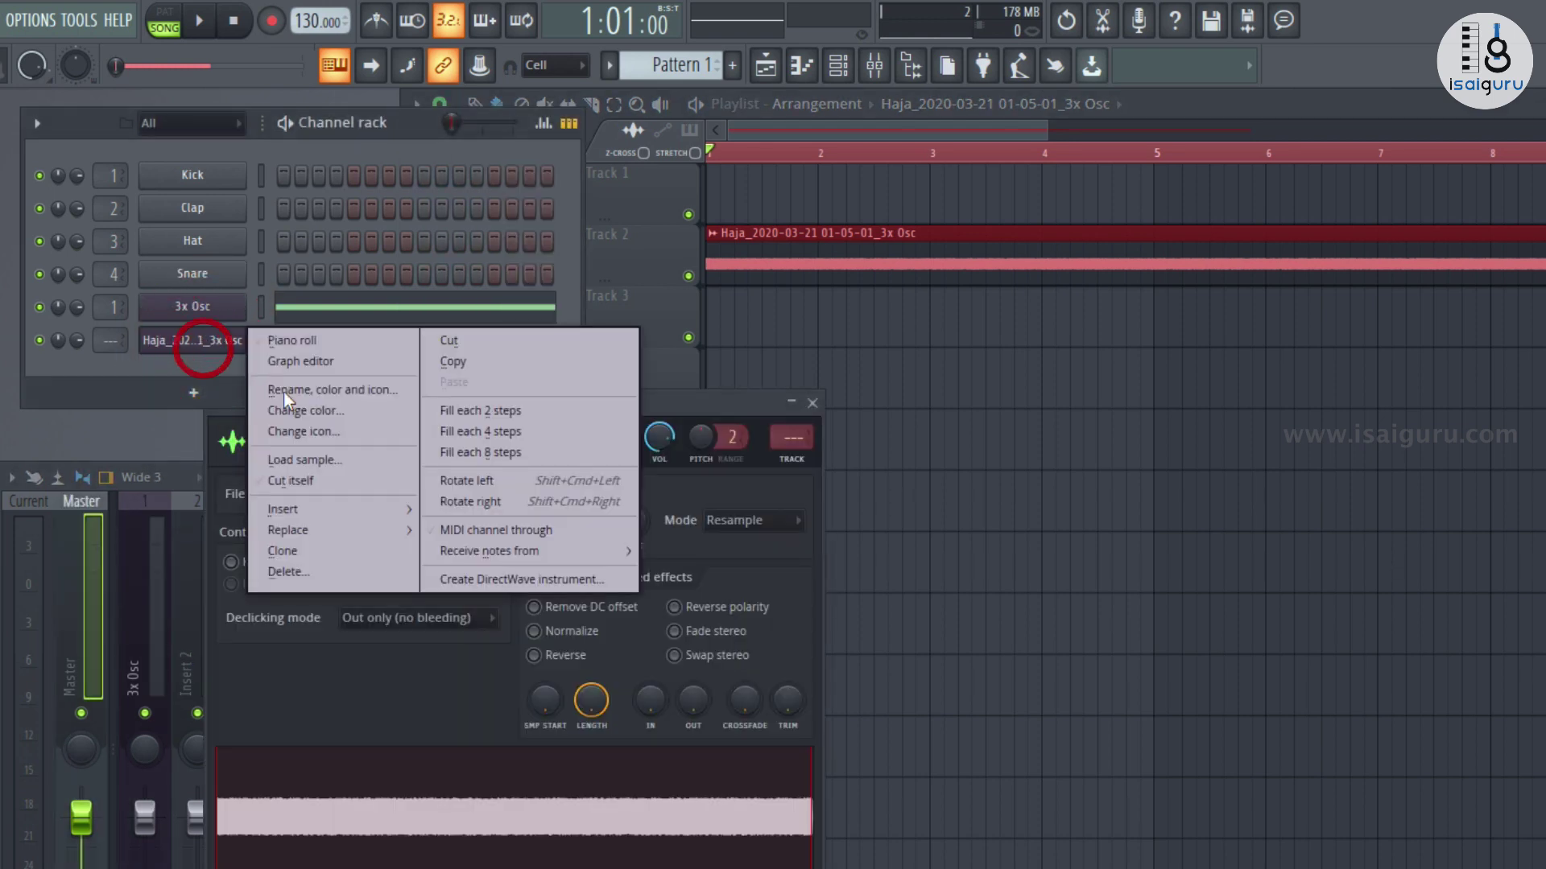
click(305, 385)
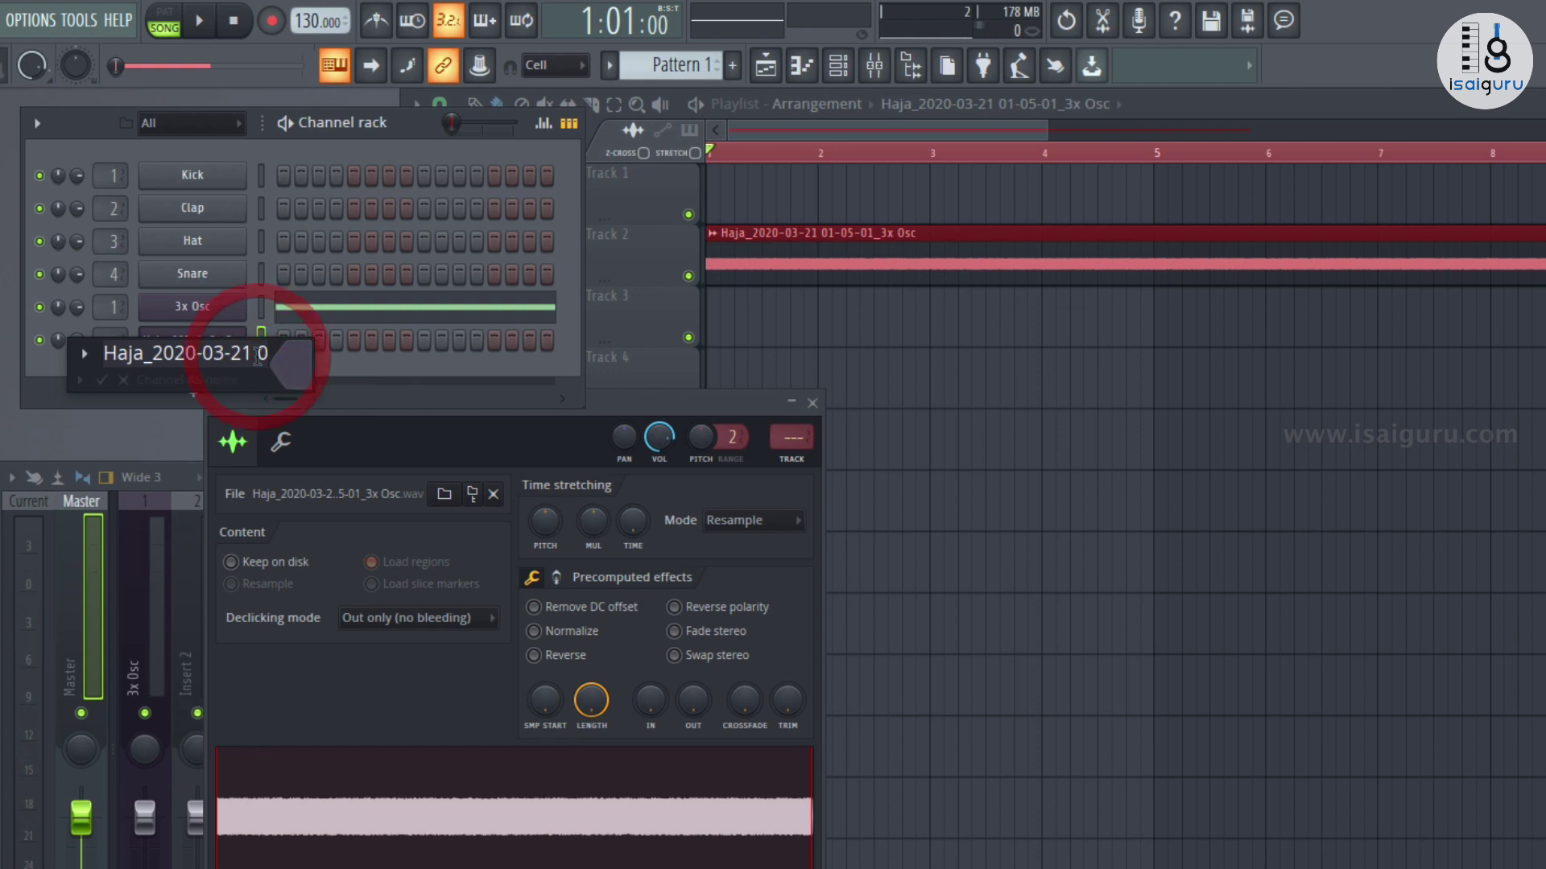
key(BackSpace)
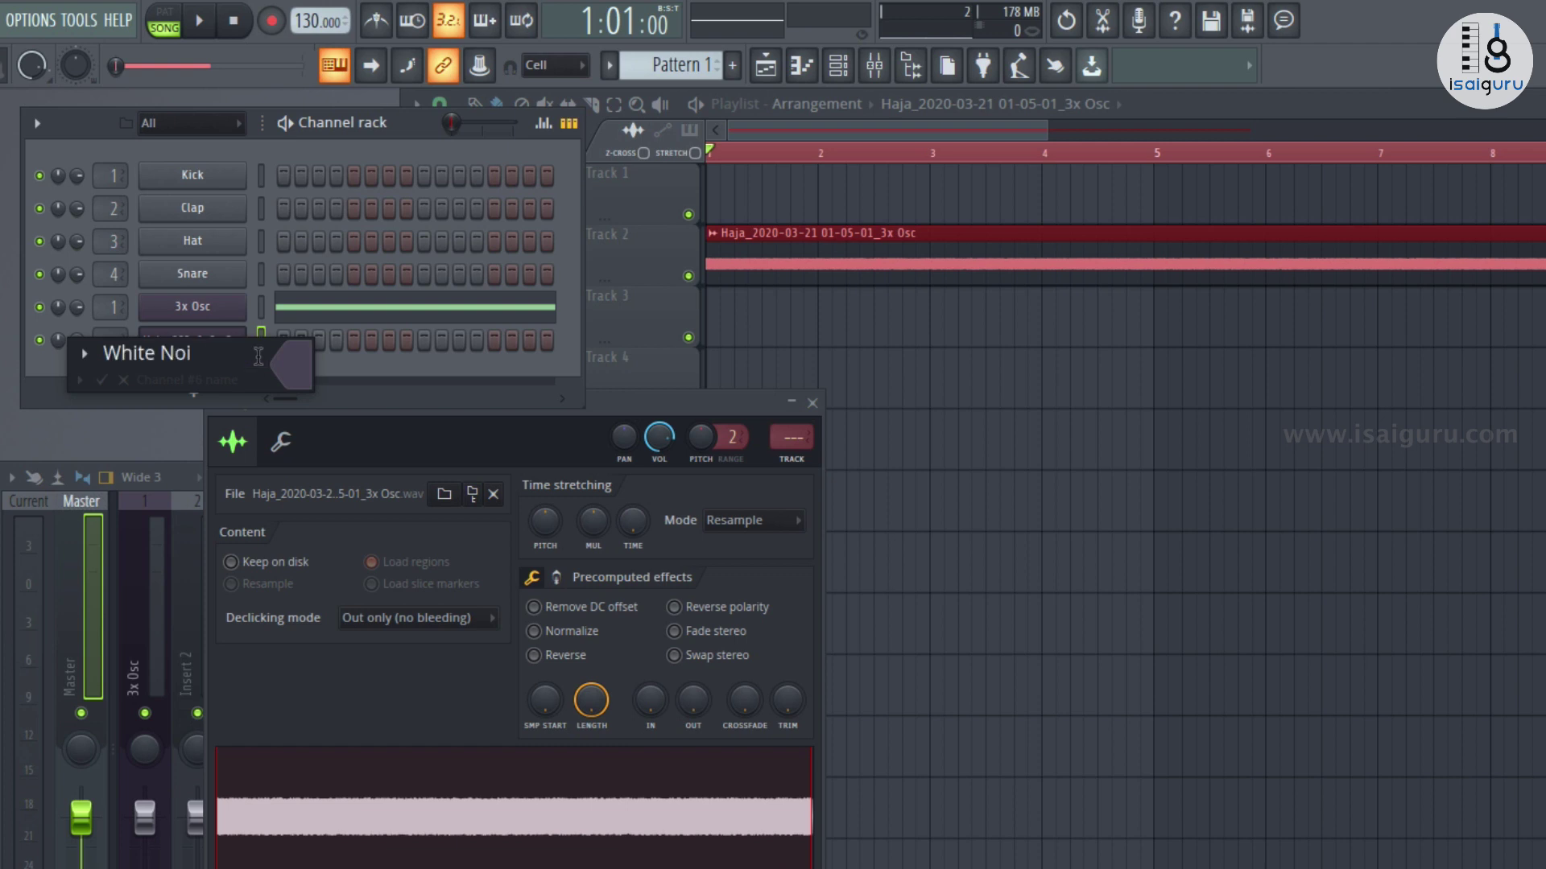
key(Return)
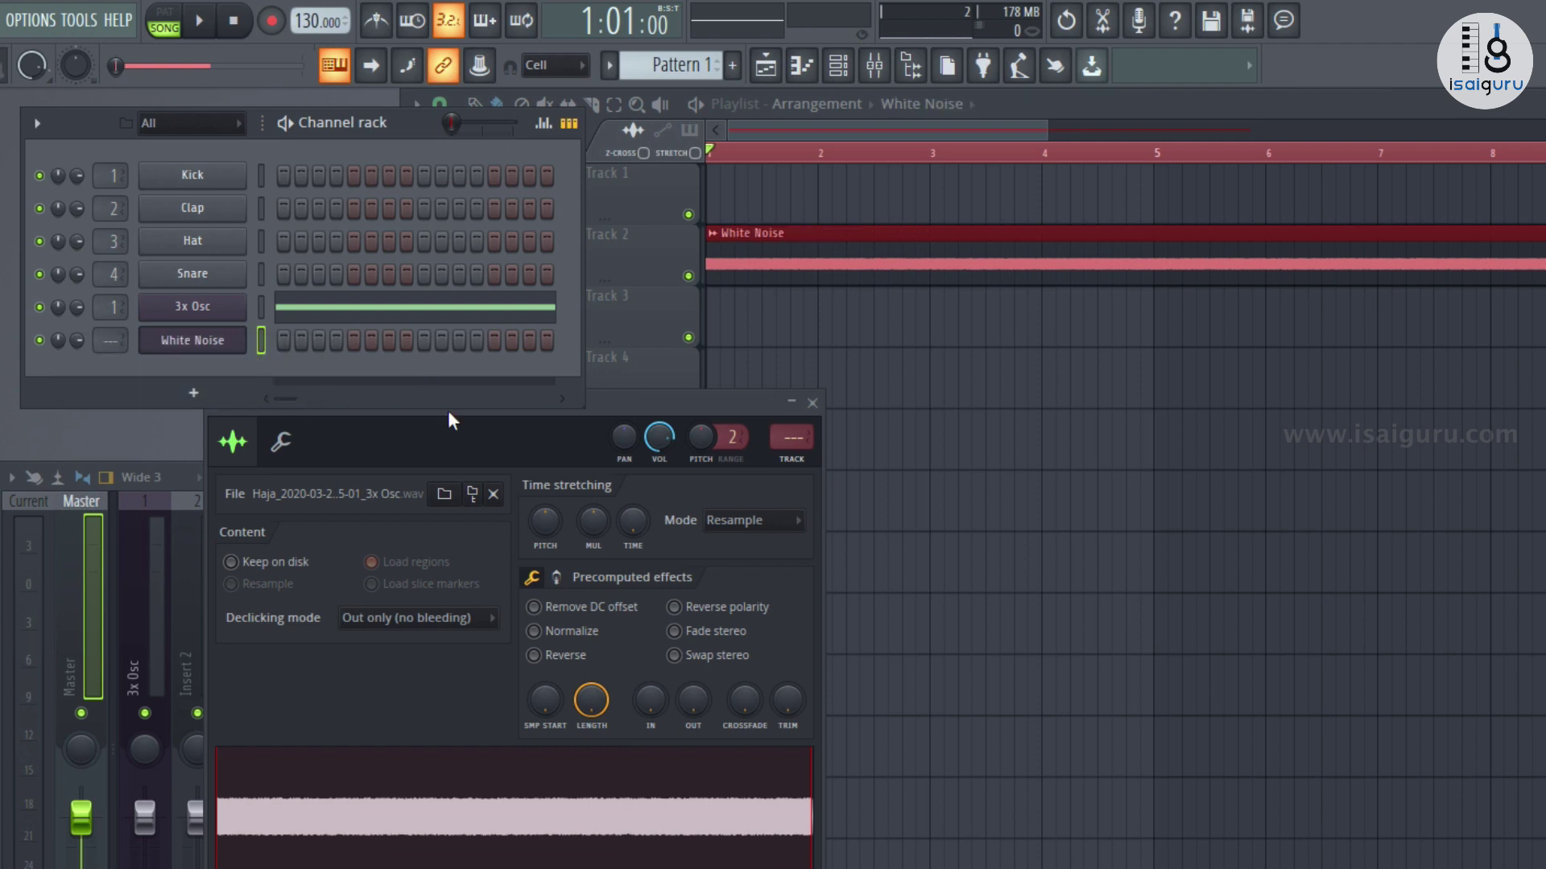
click(811, 402)
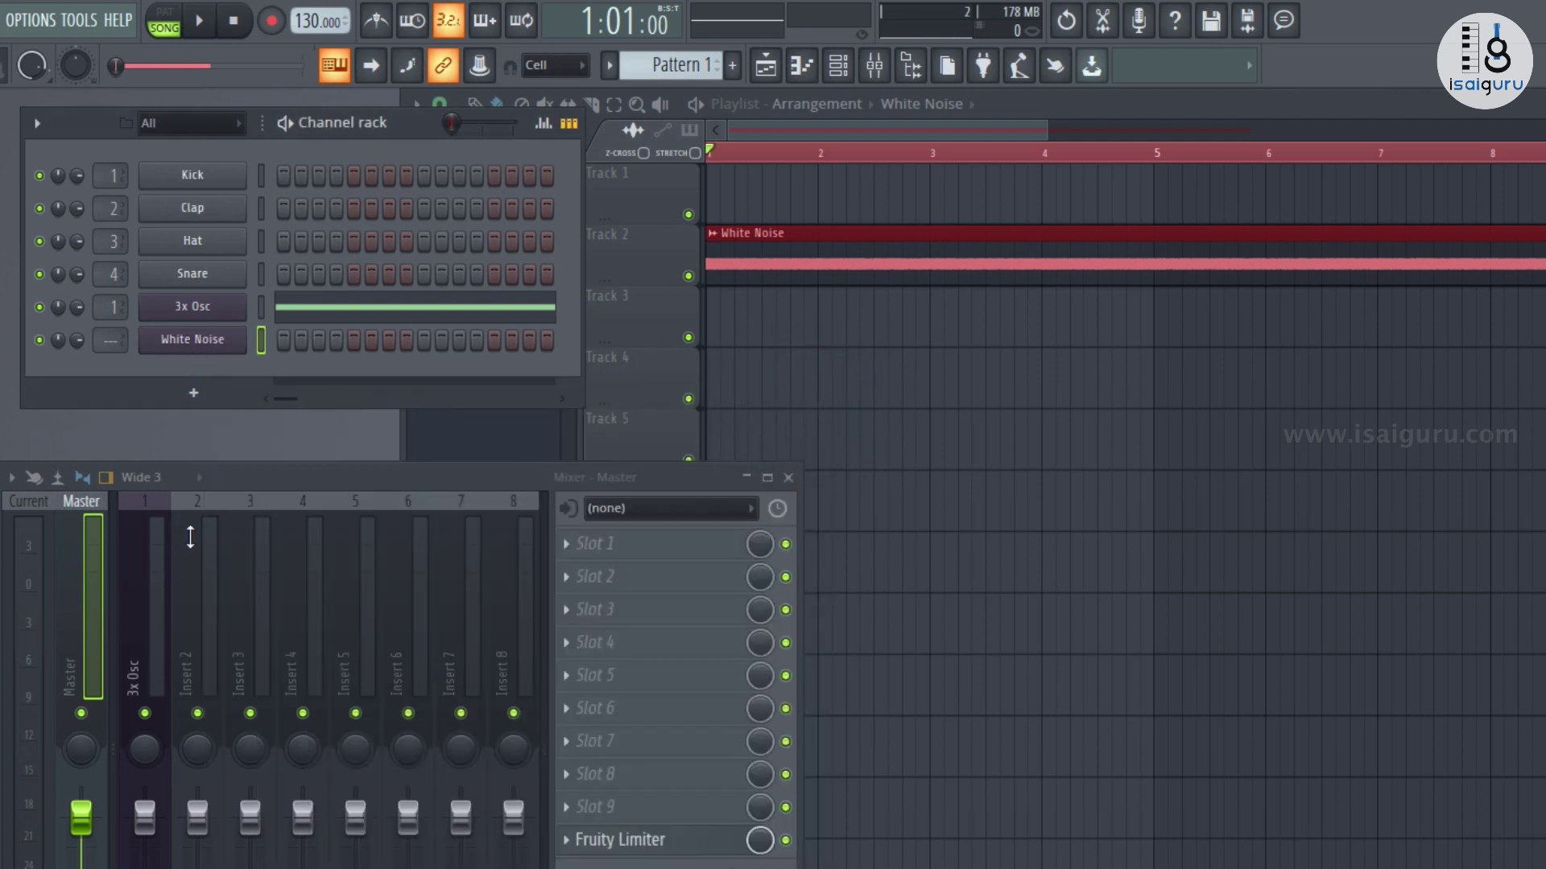
Route the White Noise channel to mixer track 1 and rename that mixer track White Noise.
right_click(133, 651)
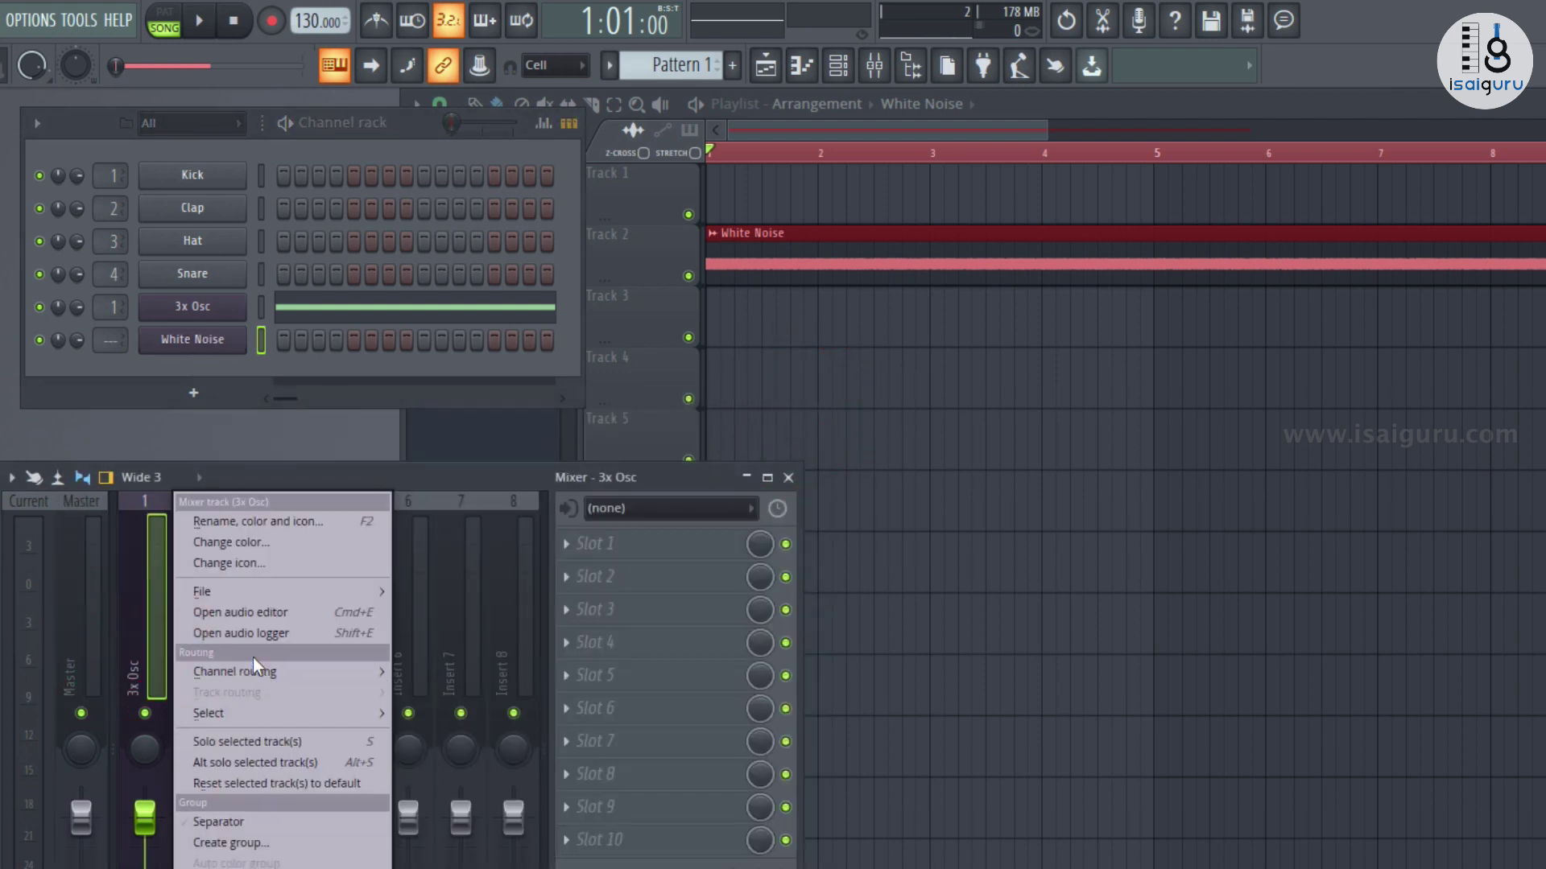
mouse_move(277, 670)
click(470, 678)
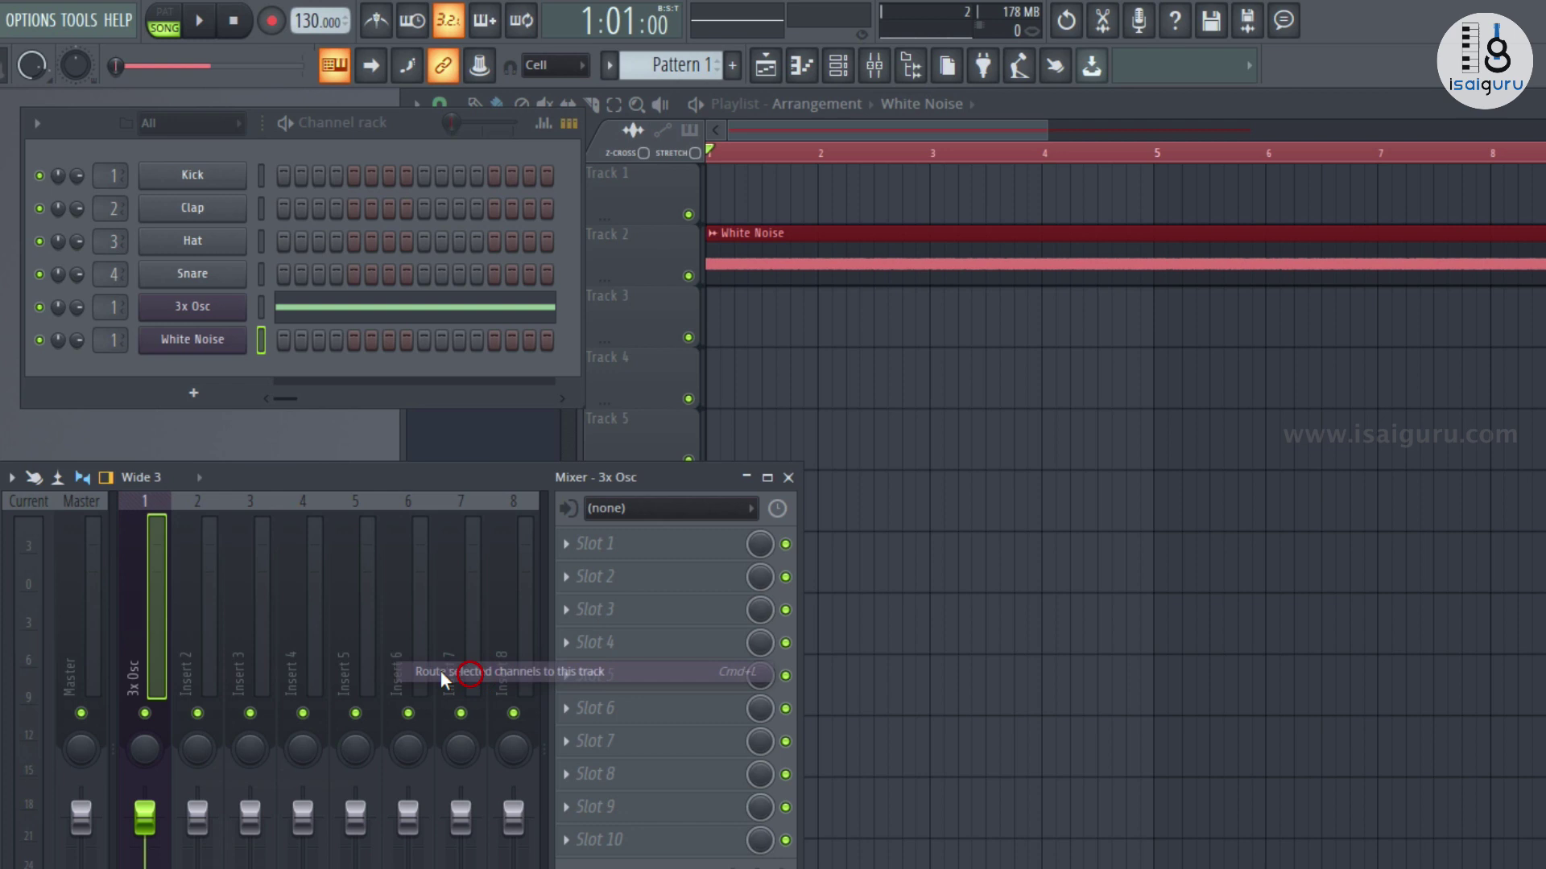
right_click(132, 684)
click(241, 523)
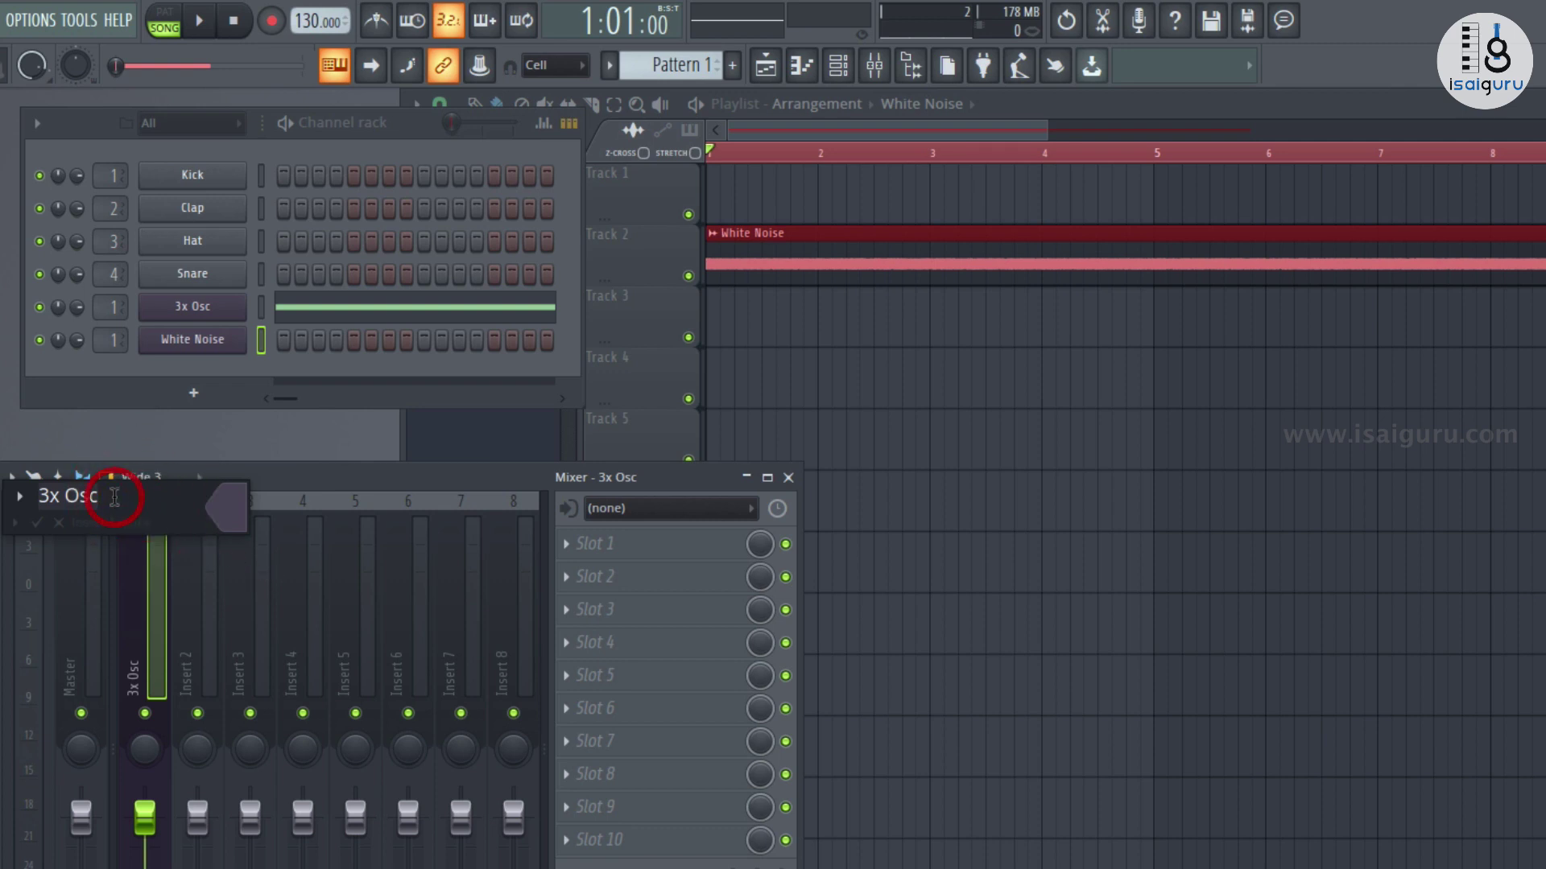
text(White Noise)
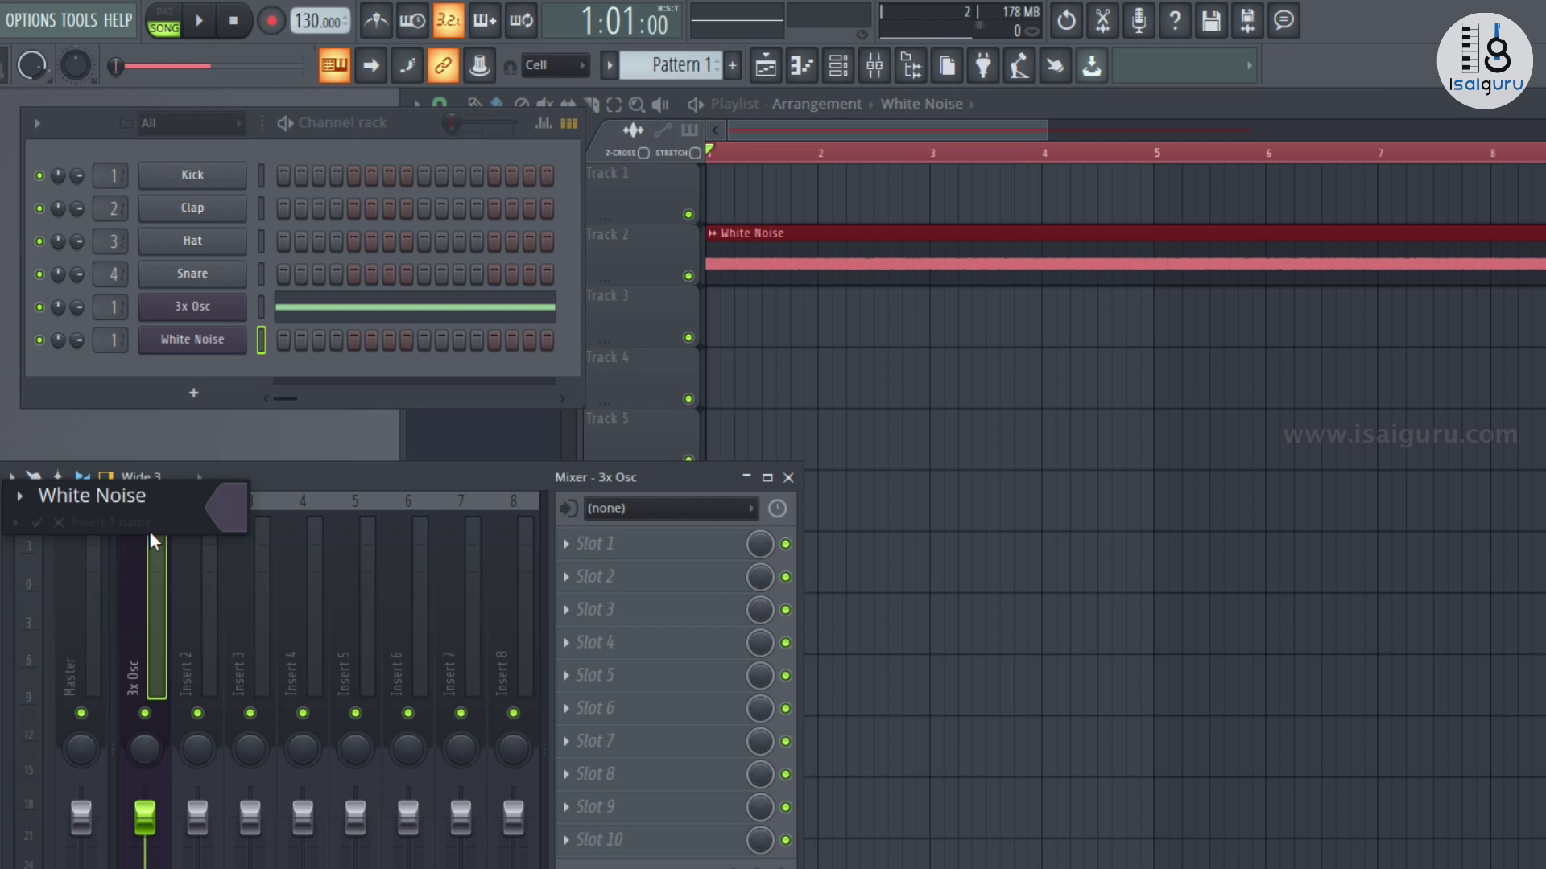
key(Return)
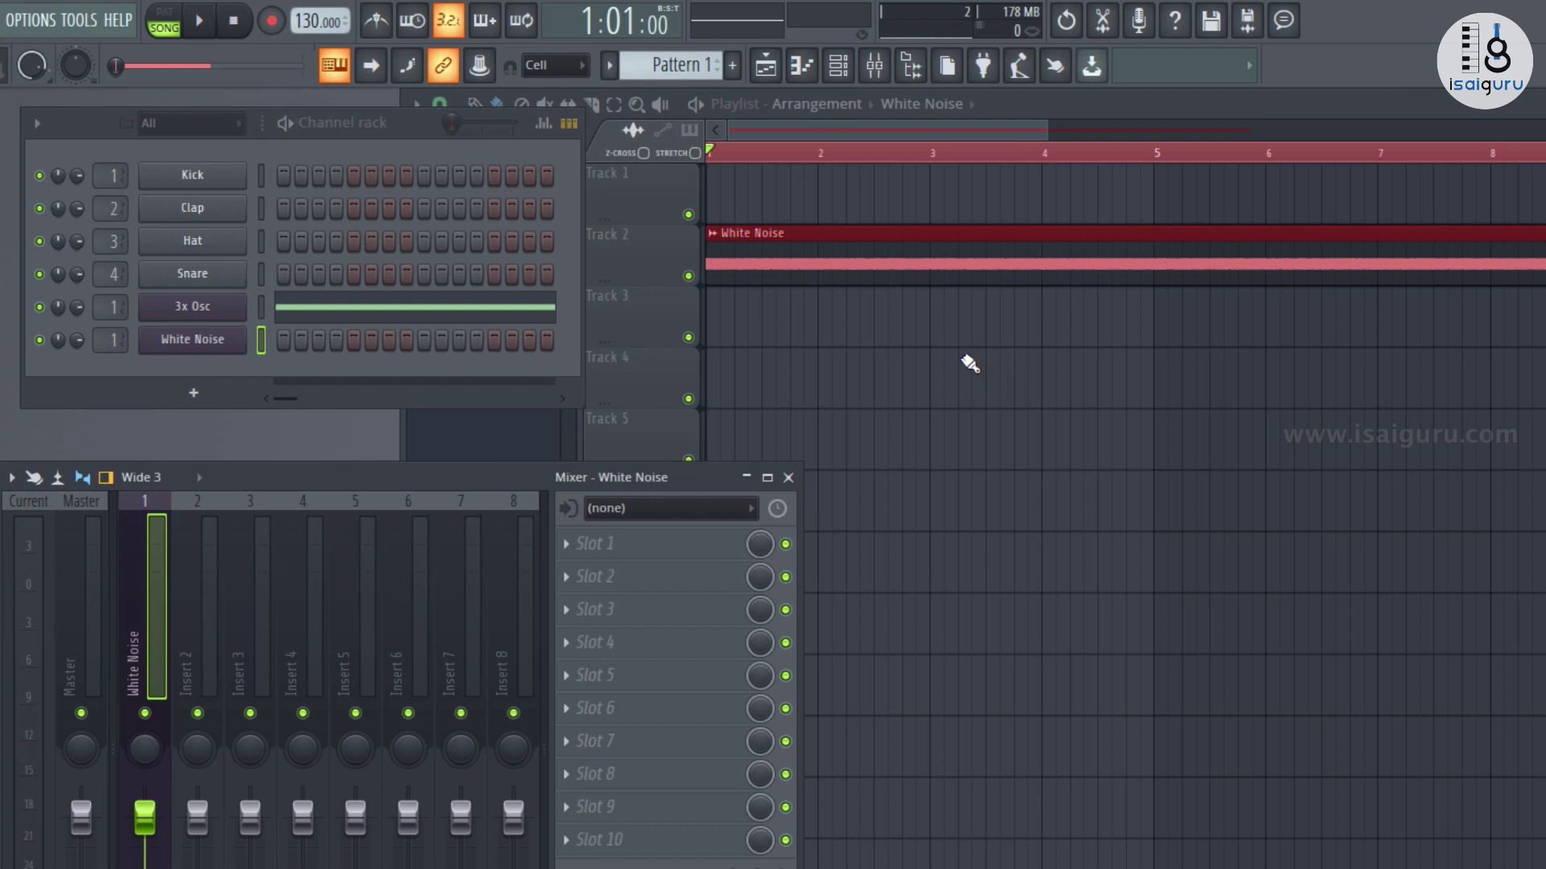
Delete the 3x Osc channel from the channel rack and confirm the deletion.
right_click(197, 310)
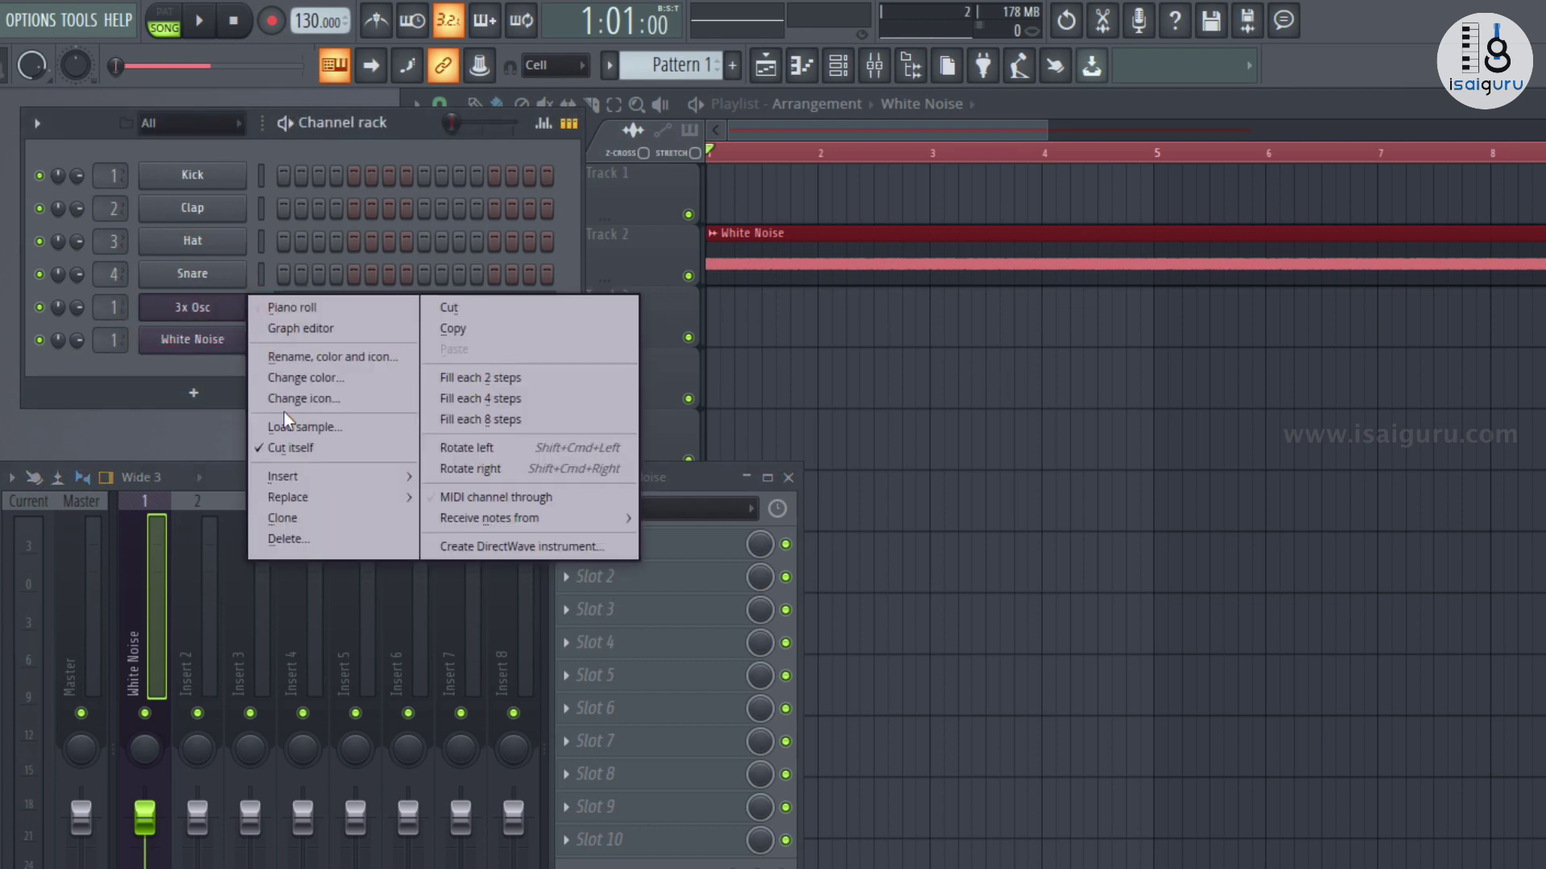
click(319, 537)
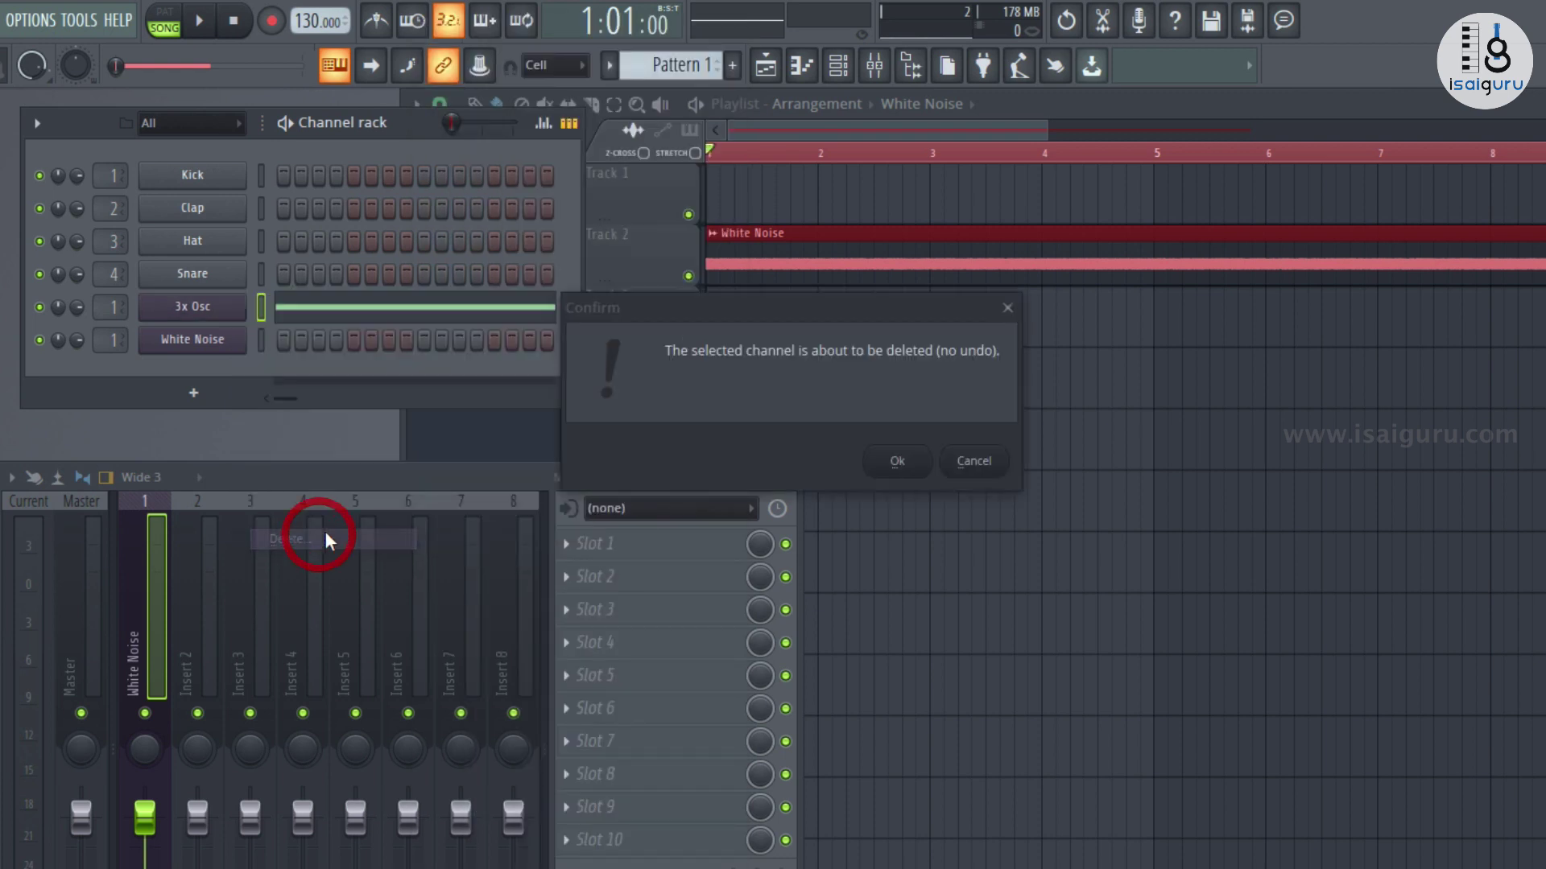
click(898, 469)
Open the White Noise channel's levels adjustment settings and move the window clear of the channel rack and mixer.
click(212, 316)
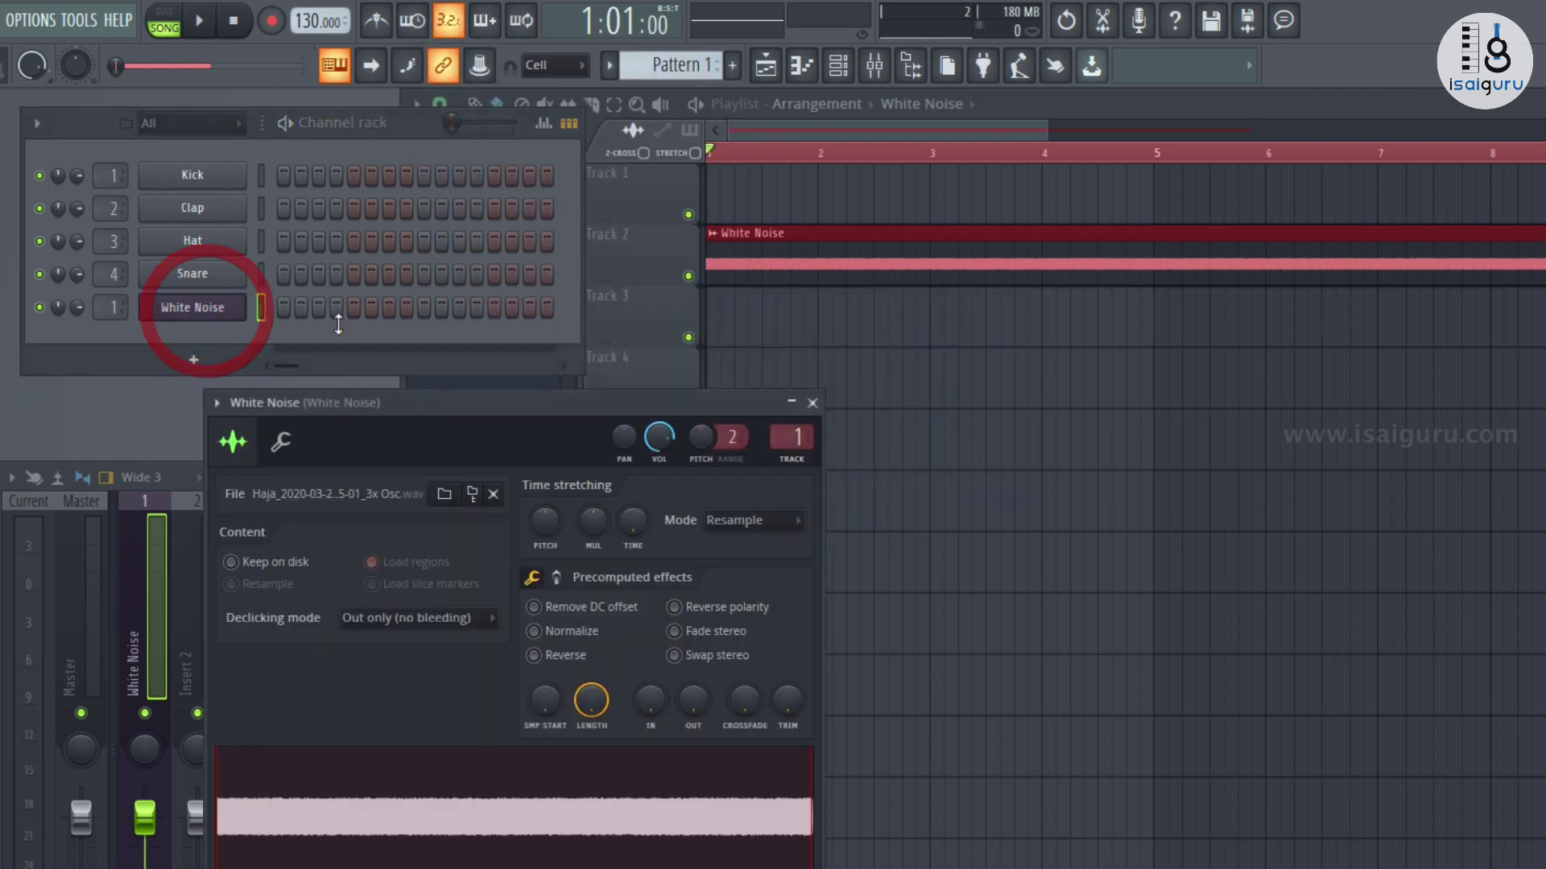
drag(464, 410, 527, 353)
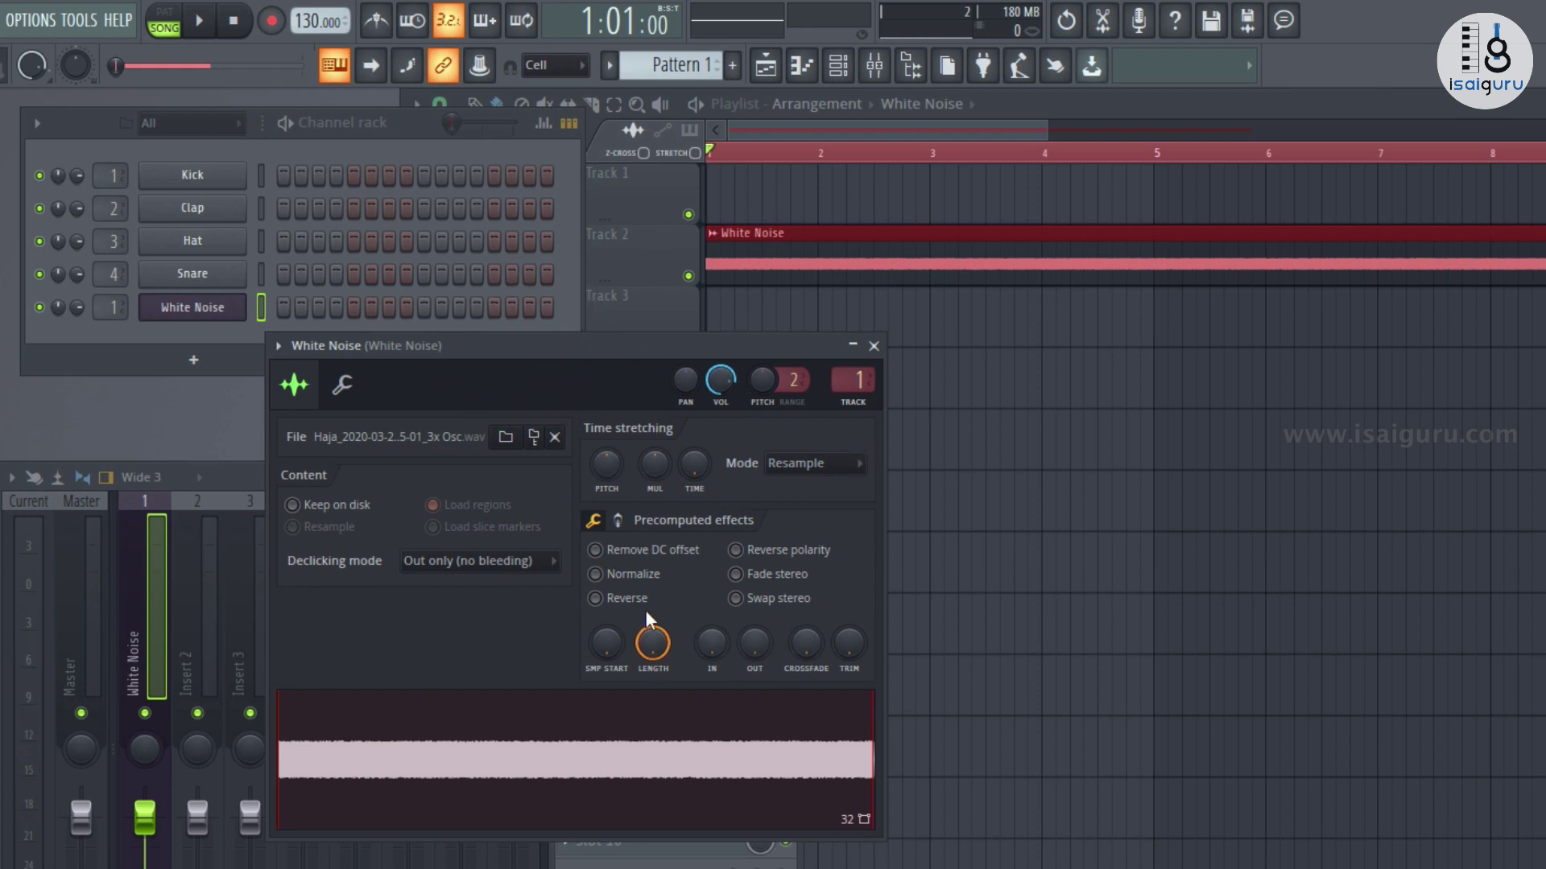
click(343, 385)
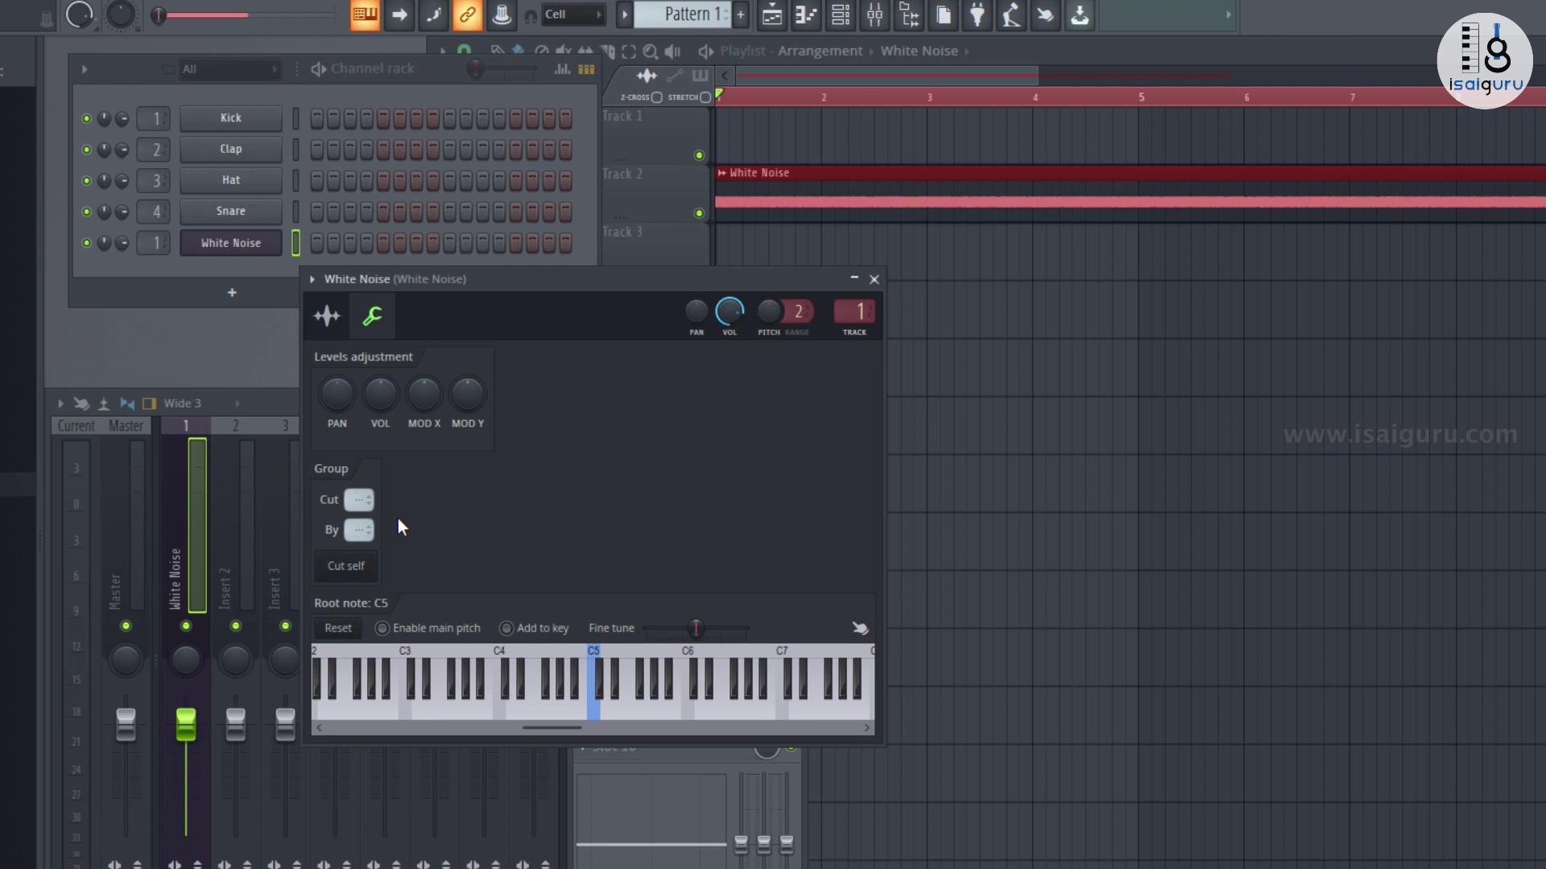
drag(447, 286, 935, 403)
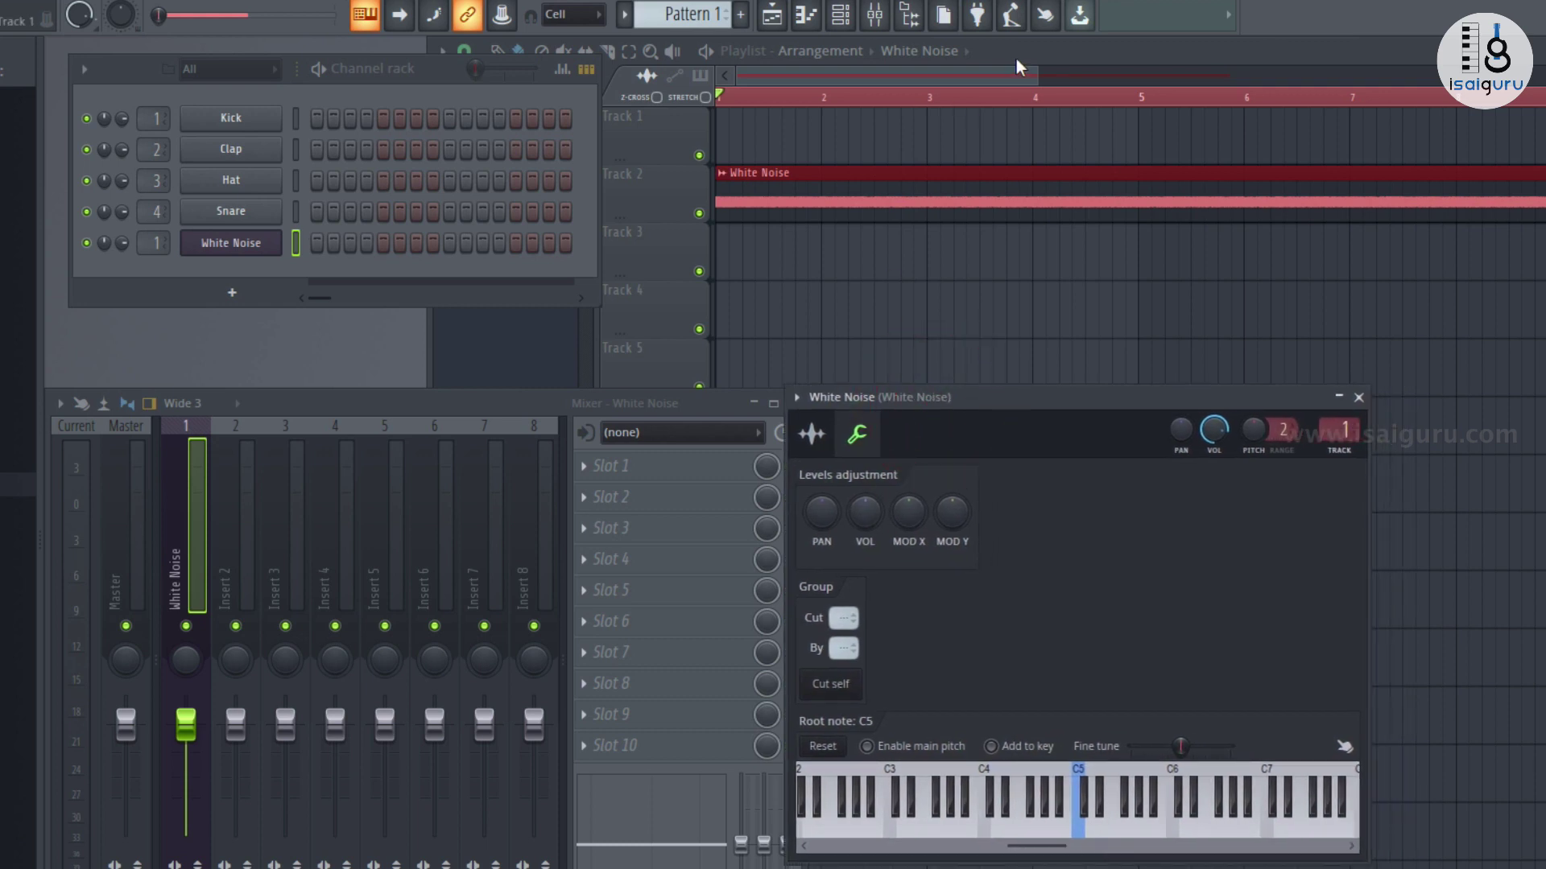
Play the White Noise clip while trying the MOD X level adjustment, and stop playback.
key(space)
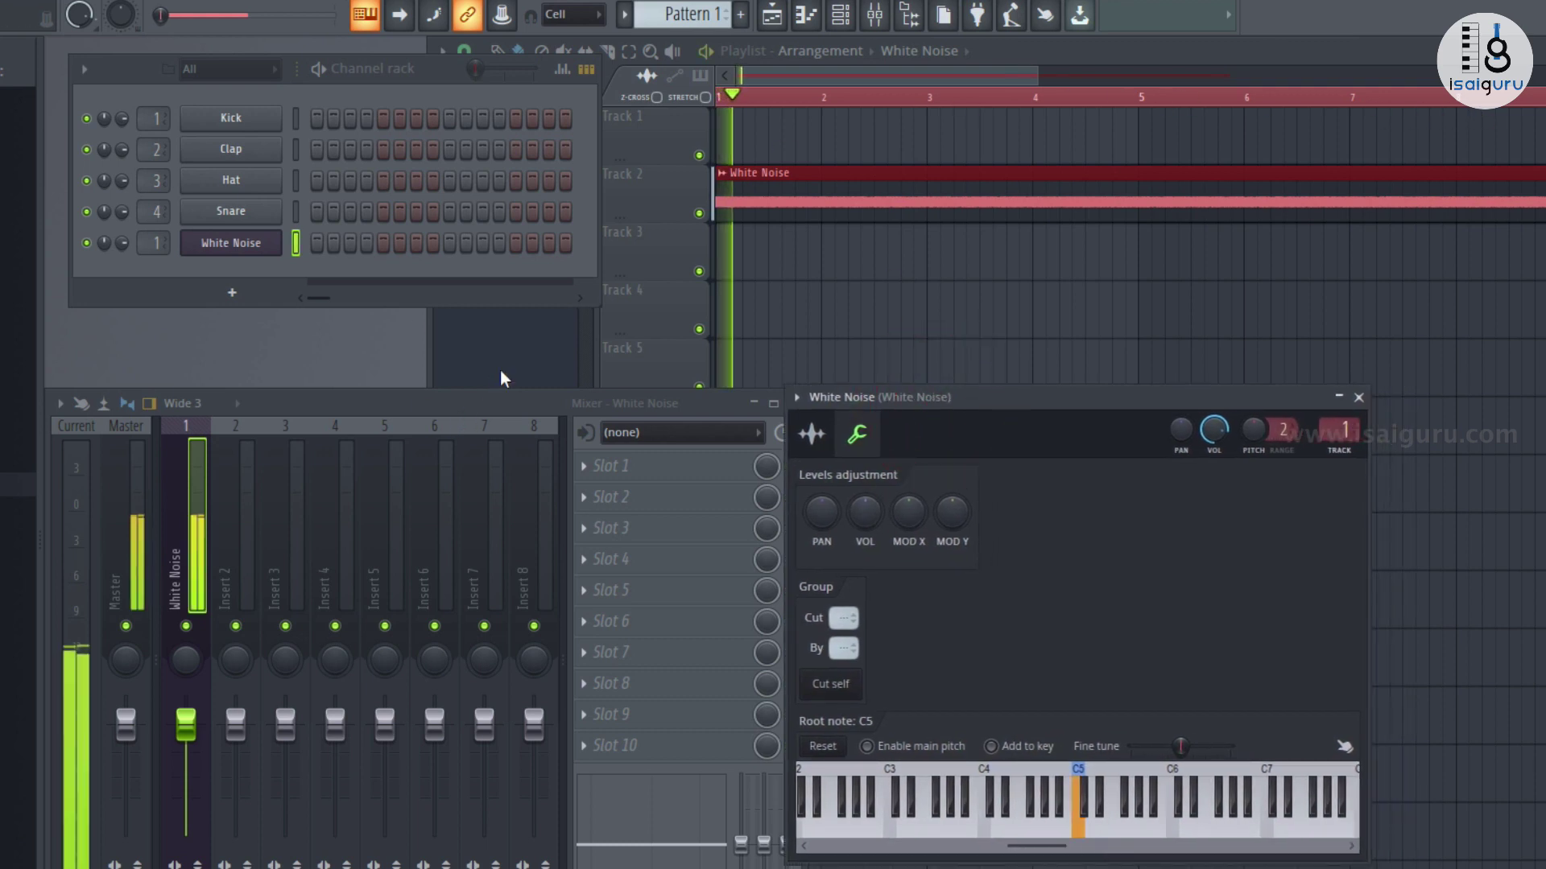
key(space)
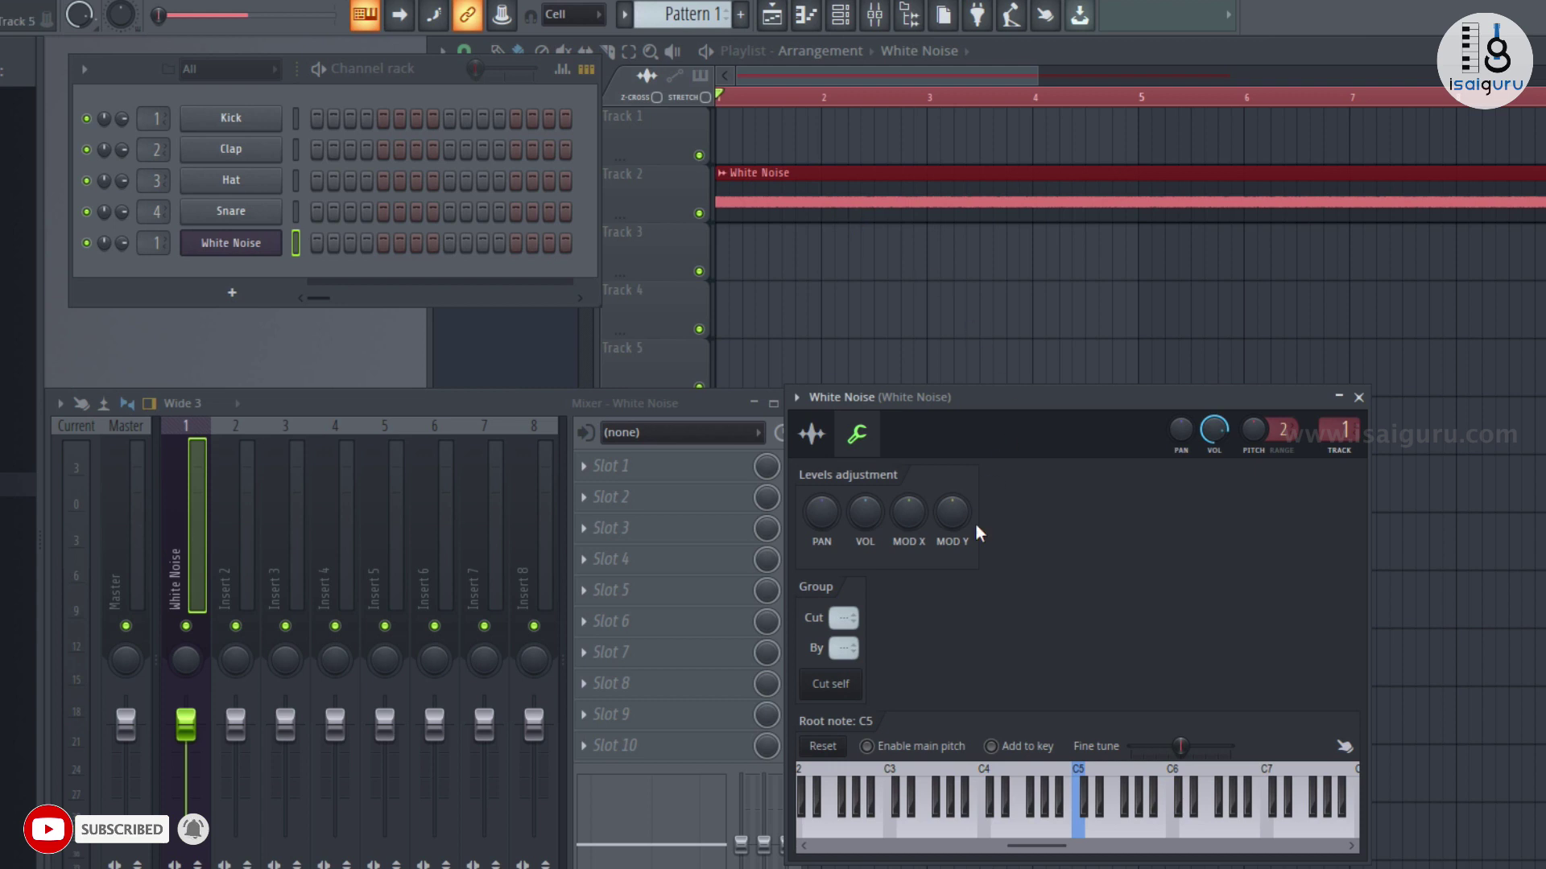
key(space)
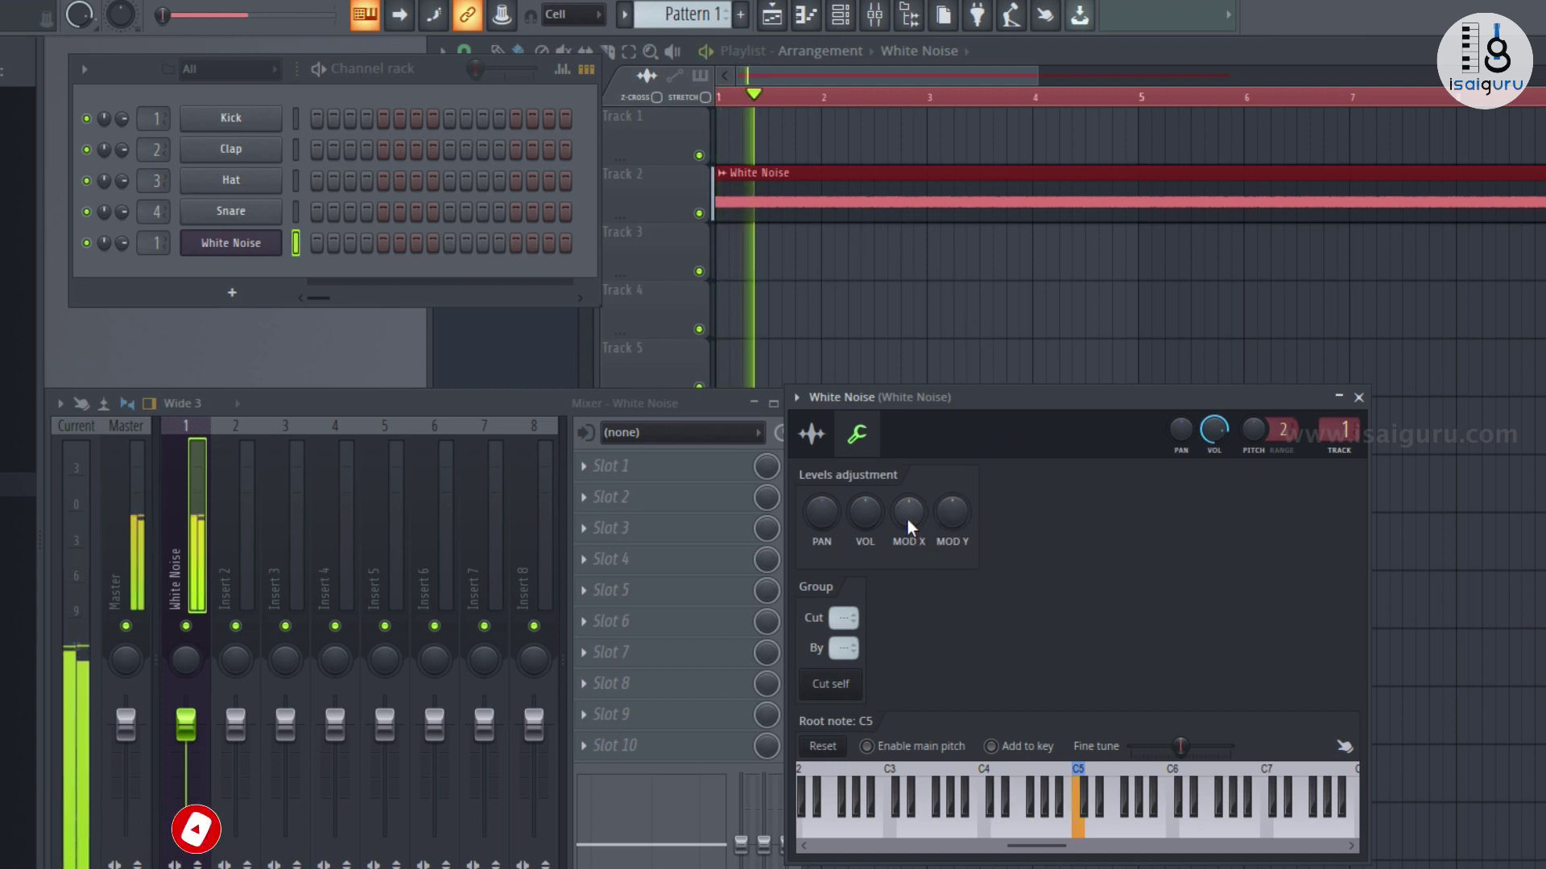
mouse_move(907, 515)
mouse_down()
mouse_move(907, 550)
mouse_move(905, 515)
mouse_up()
key(space)
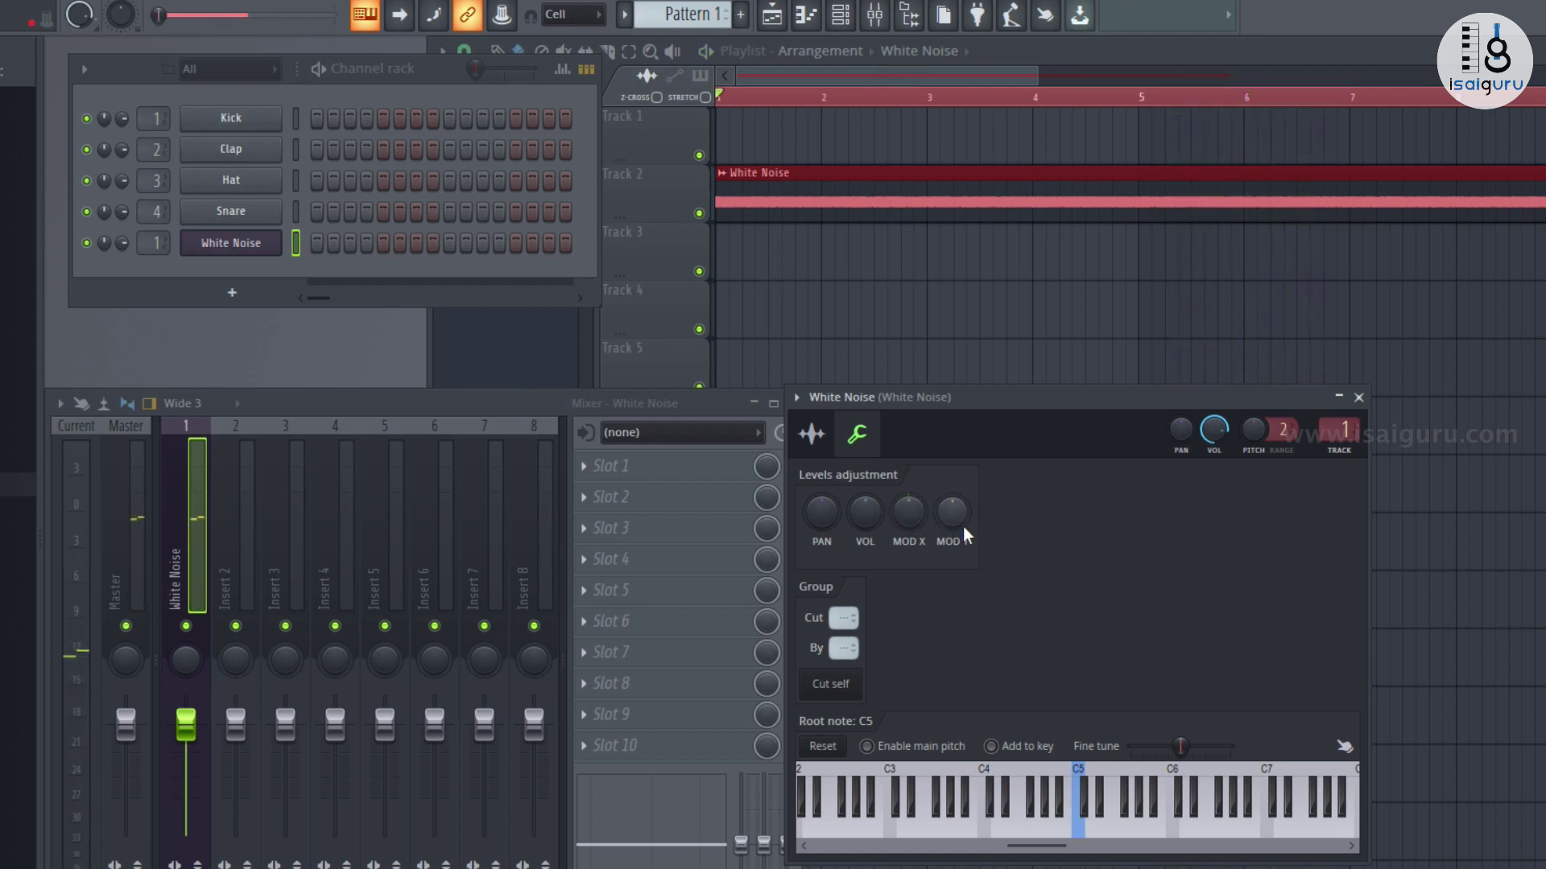
Audition the MOD Y level adjustment during White Noise playback, and stop playback.
key(space)
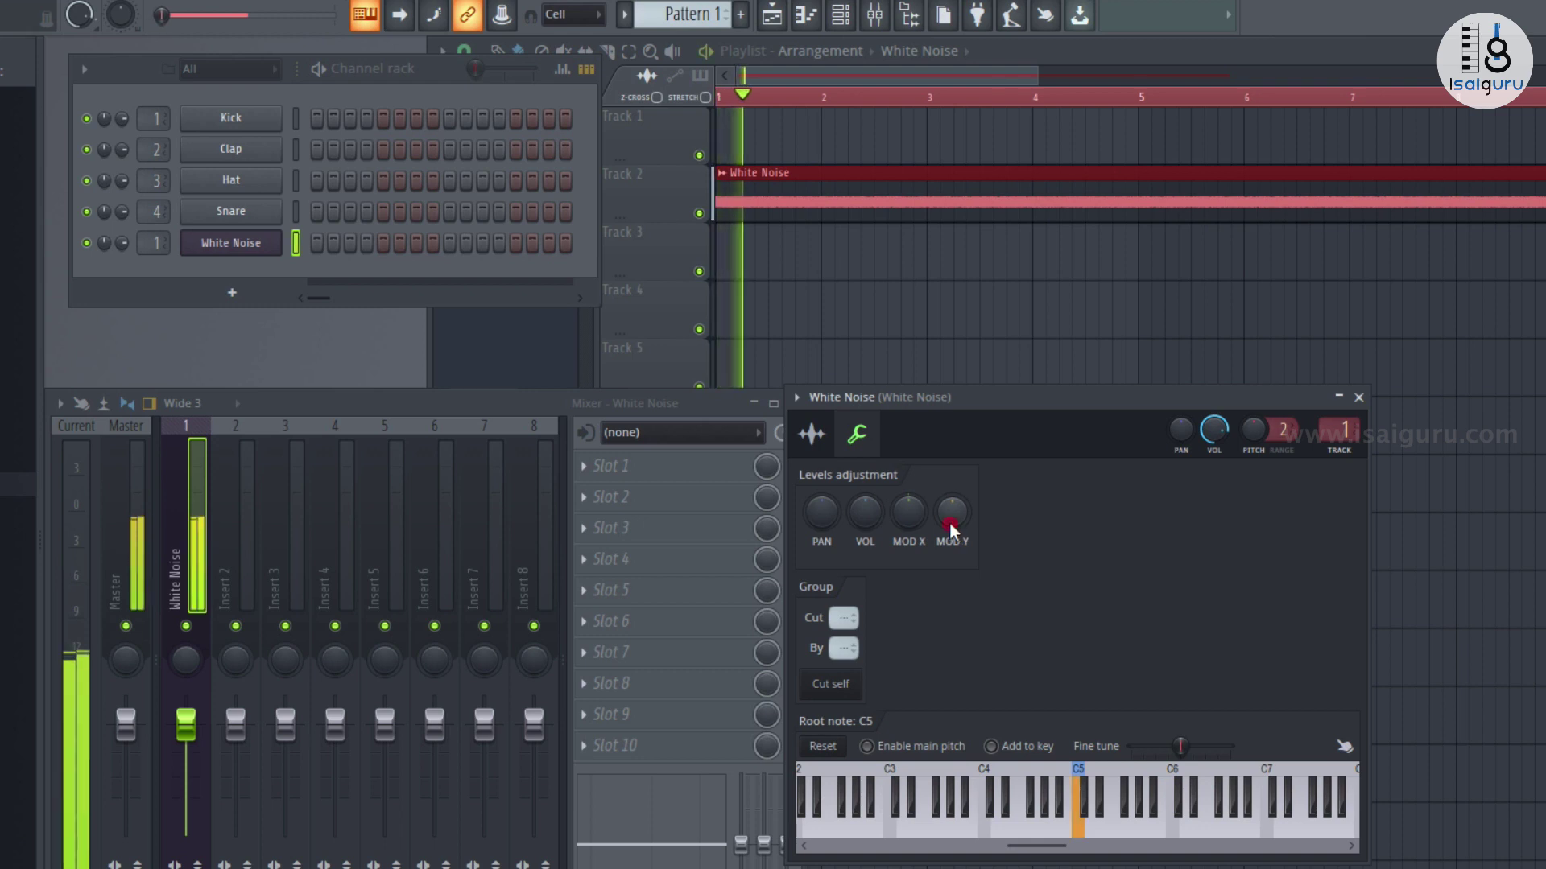
mouse_move(950, 521)
mouse_down()
mouse_move(949, 498)
mouse_move(953, 535)
mouse_up()
key(space)
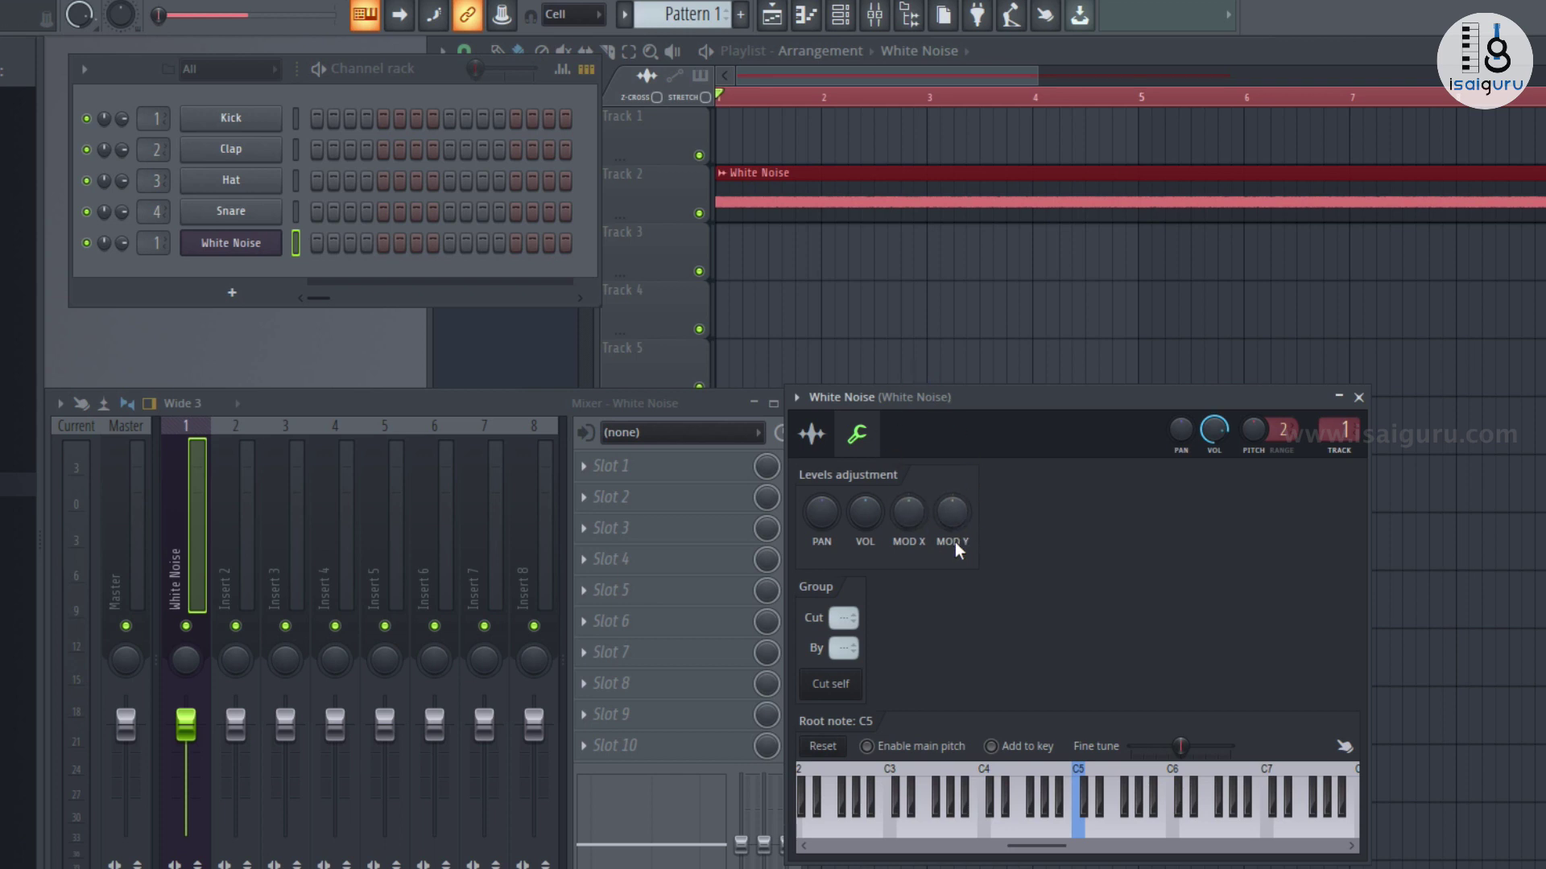
Create an automation clip for the White Noise channel's MOD X level adjustment.
right_click(909, 525)
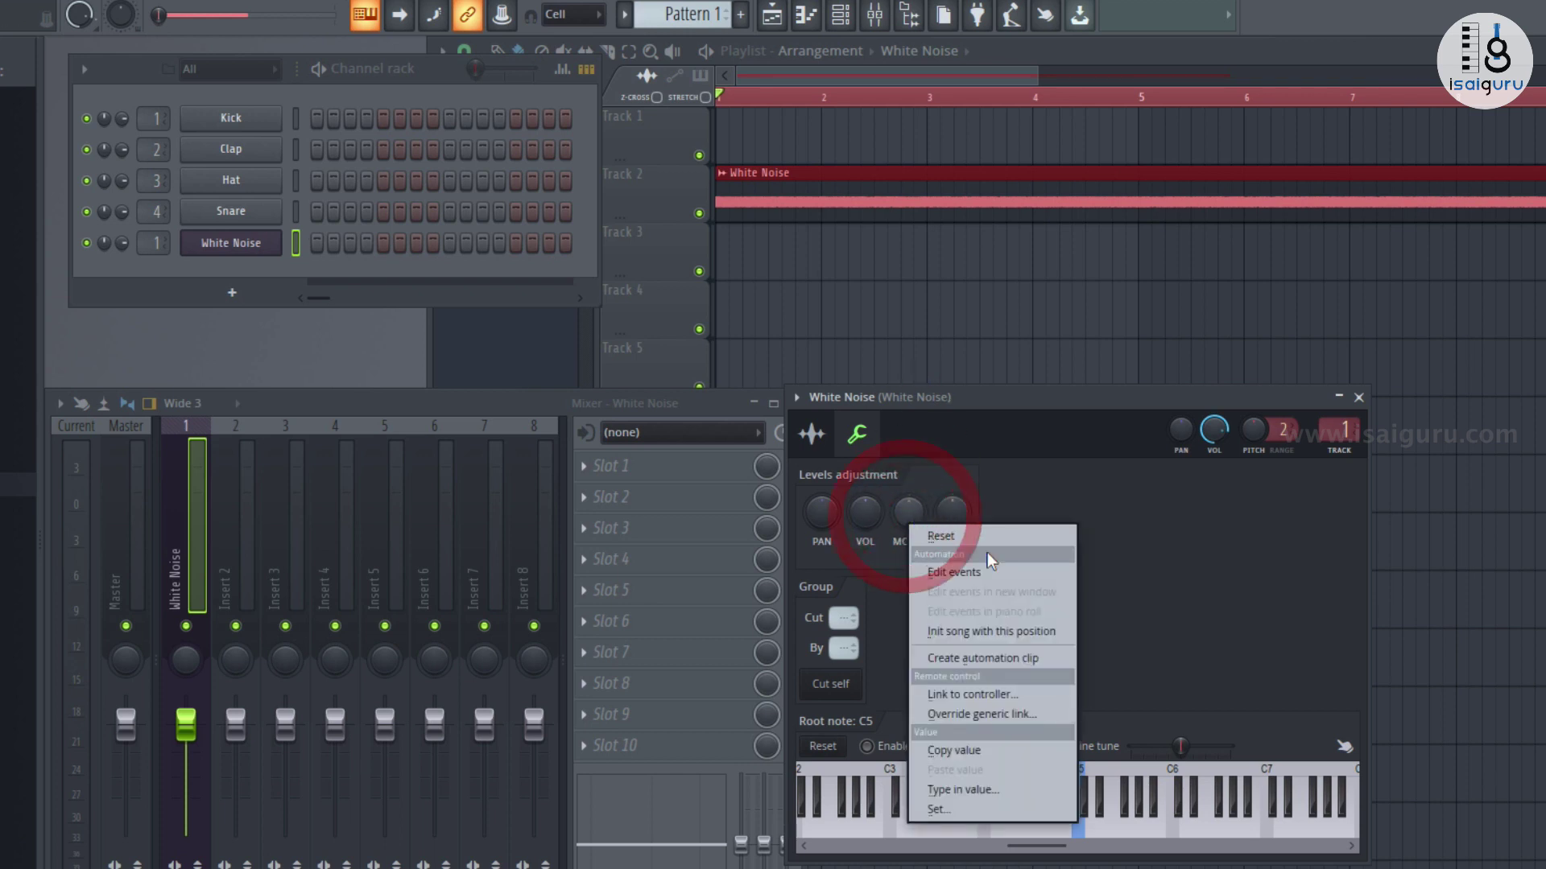
click(1016, 660)
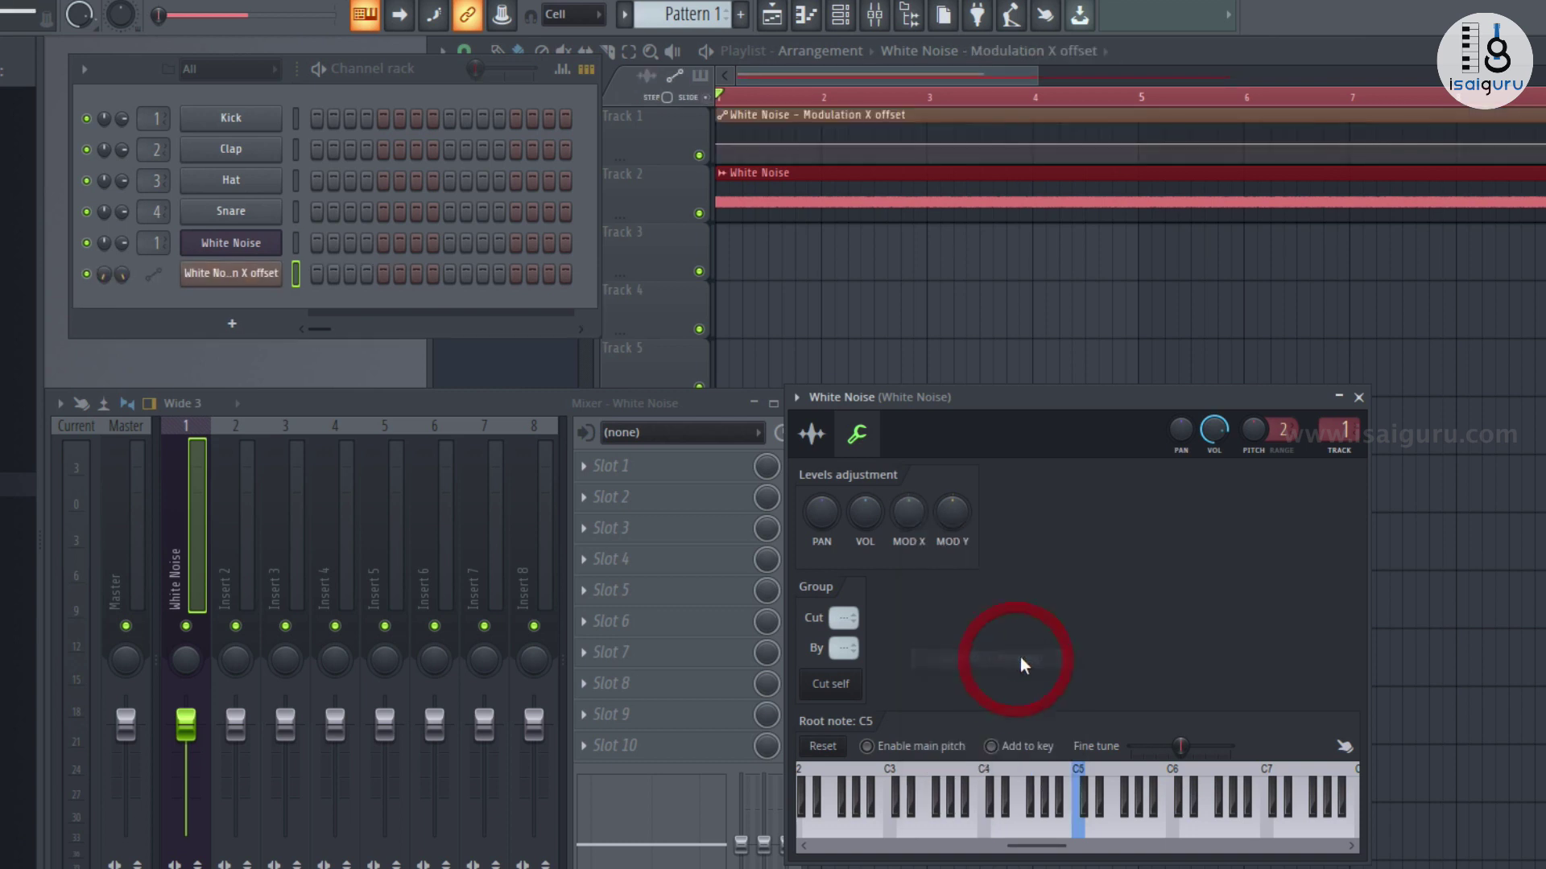
Move the White Noise Modulation X offset clip to Track 3 and add a lowered control point about three quarters through bar 1.
click(1191, 52)
drag(866, 131, 850, 264)
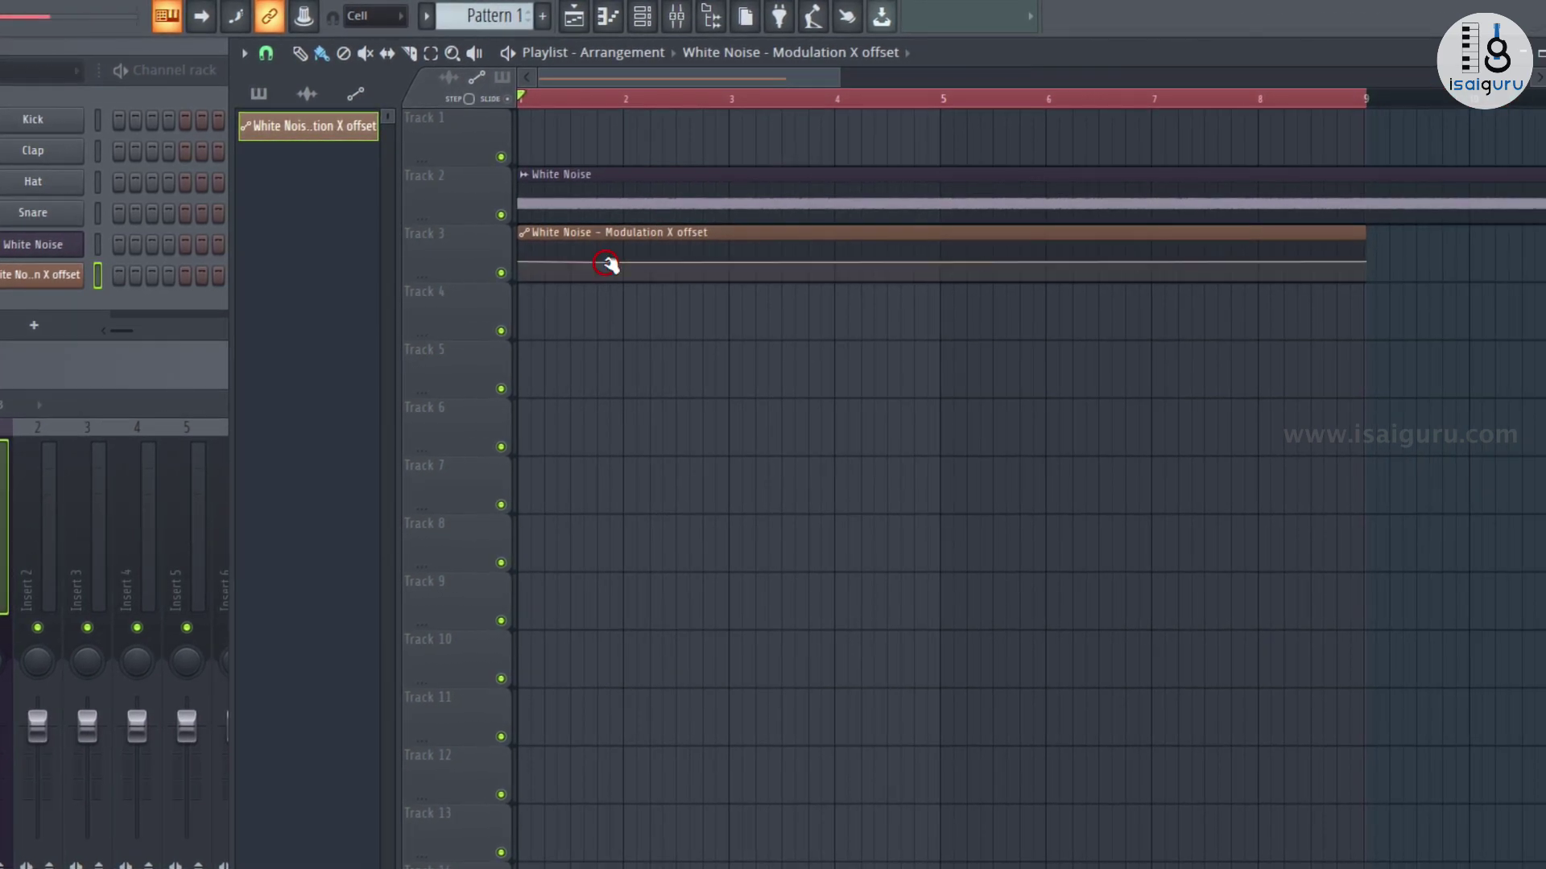
right_click(608, 268)
drag(608, 268, 594, 275)
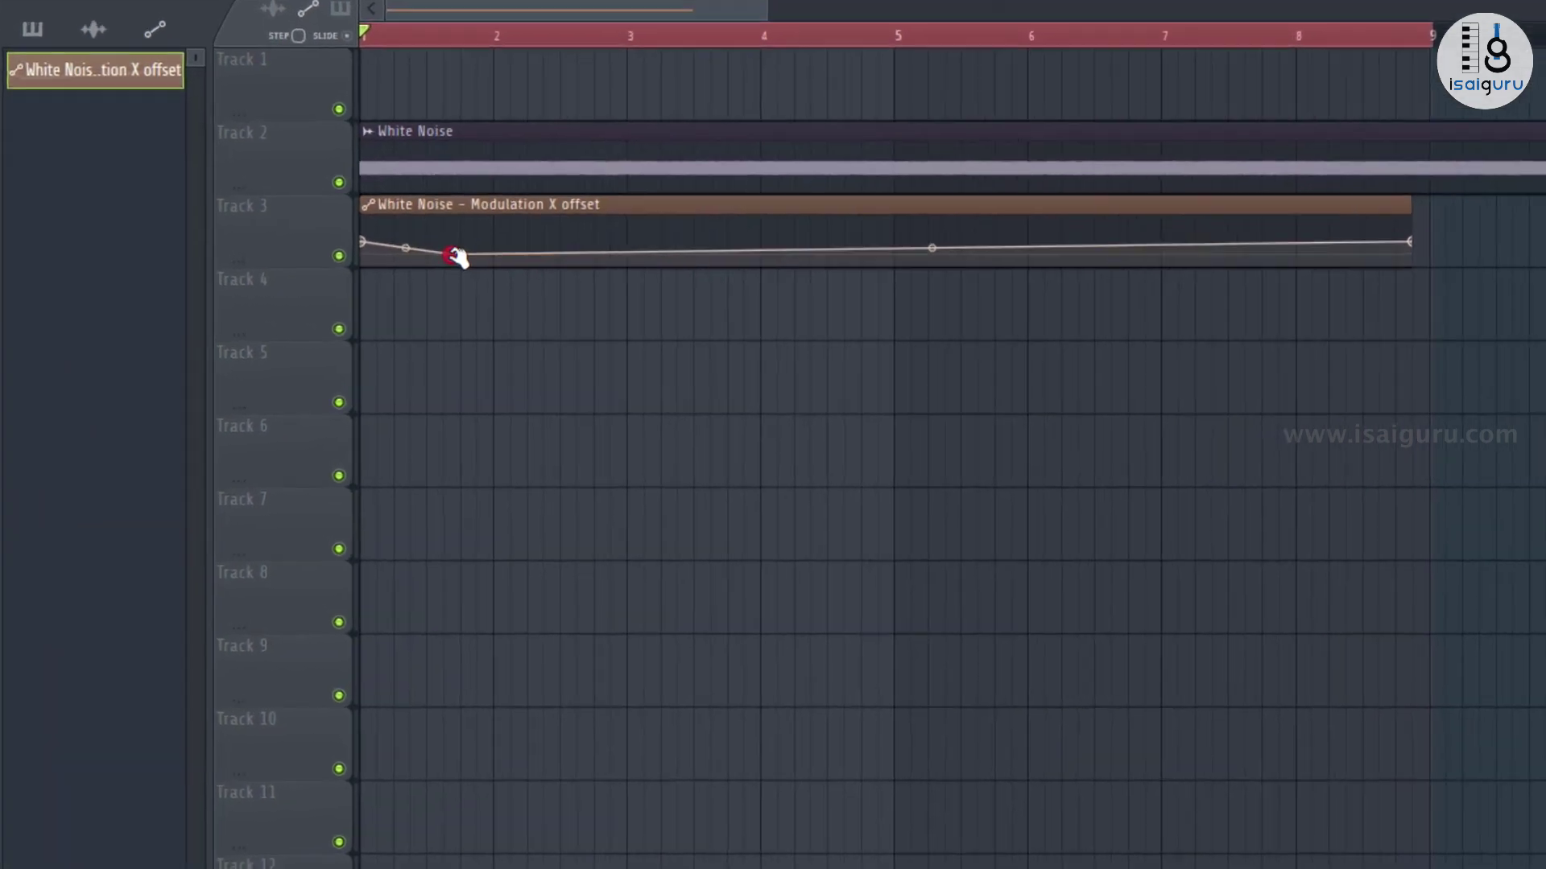
drag(455, 256, 454, 256)
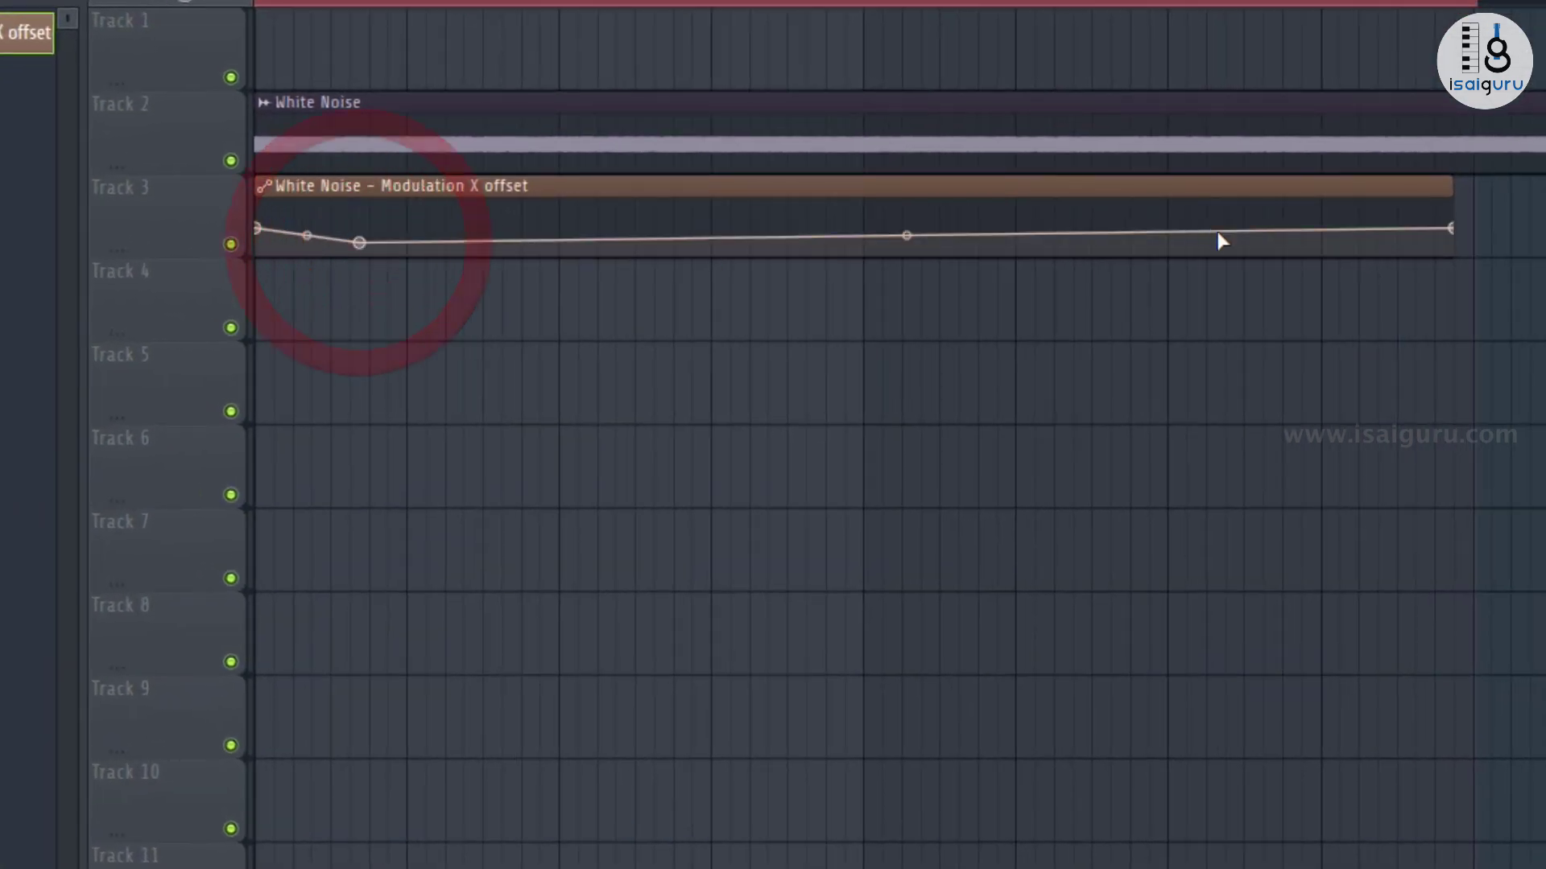
Shorten the Modulation X automation to end at bar 5 with a raised end point, and audition the rise.
drag(1412, 244, 870, 197)
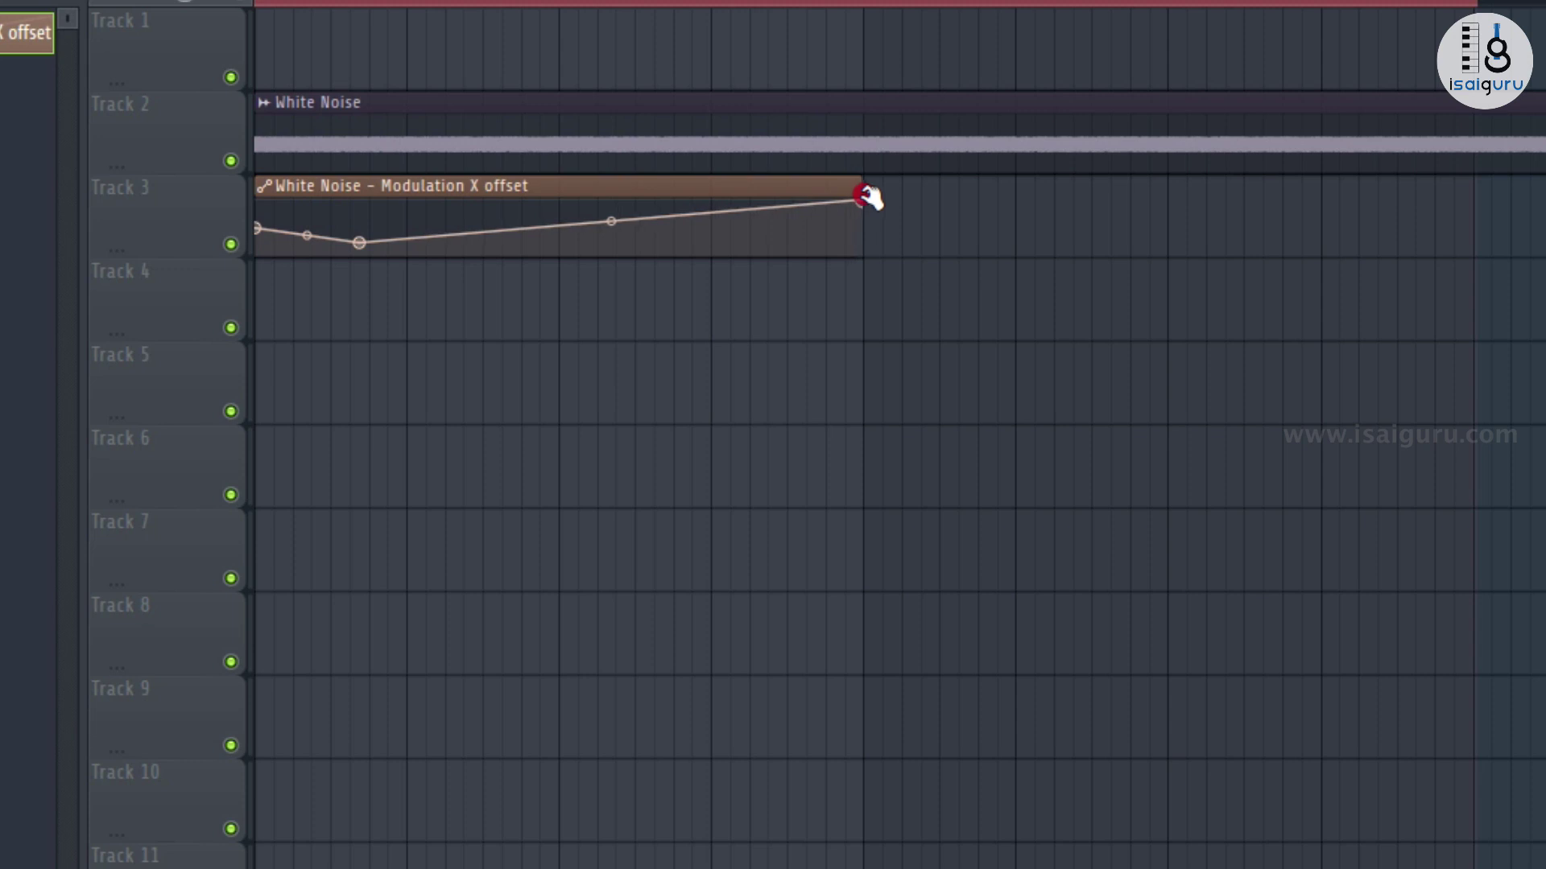
key(space)
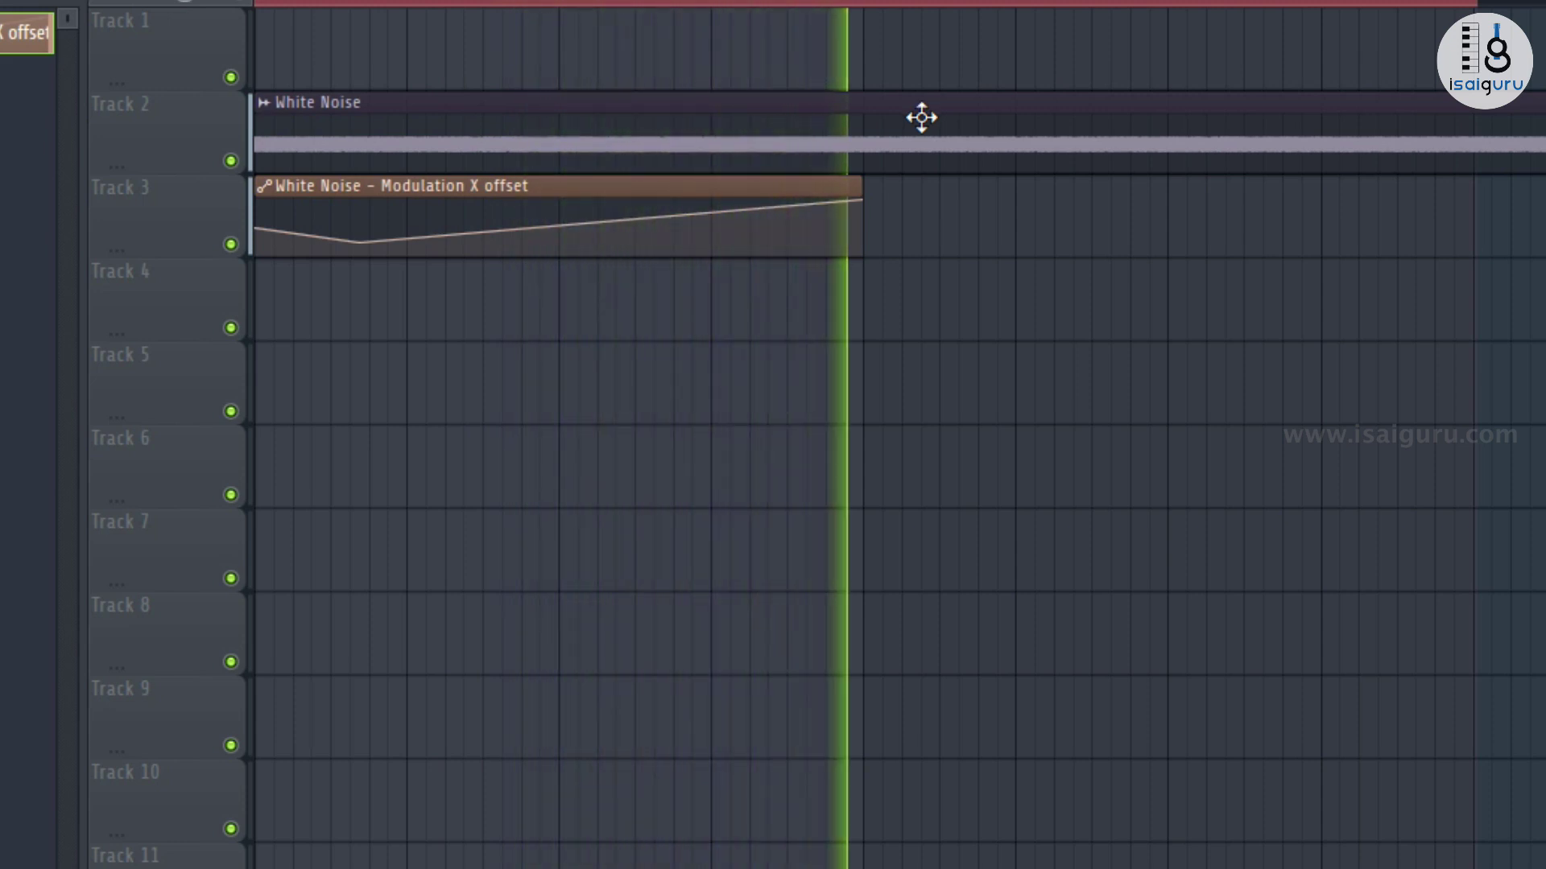
key(space)
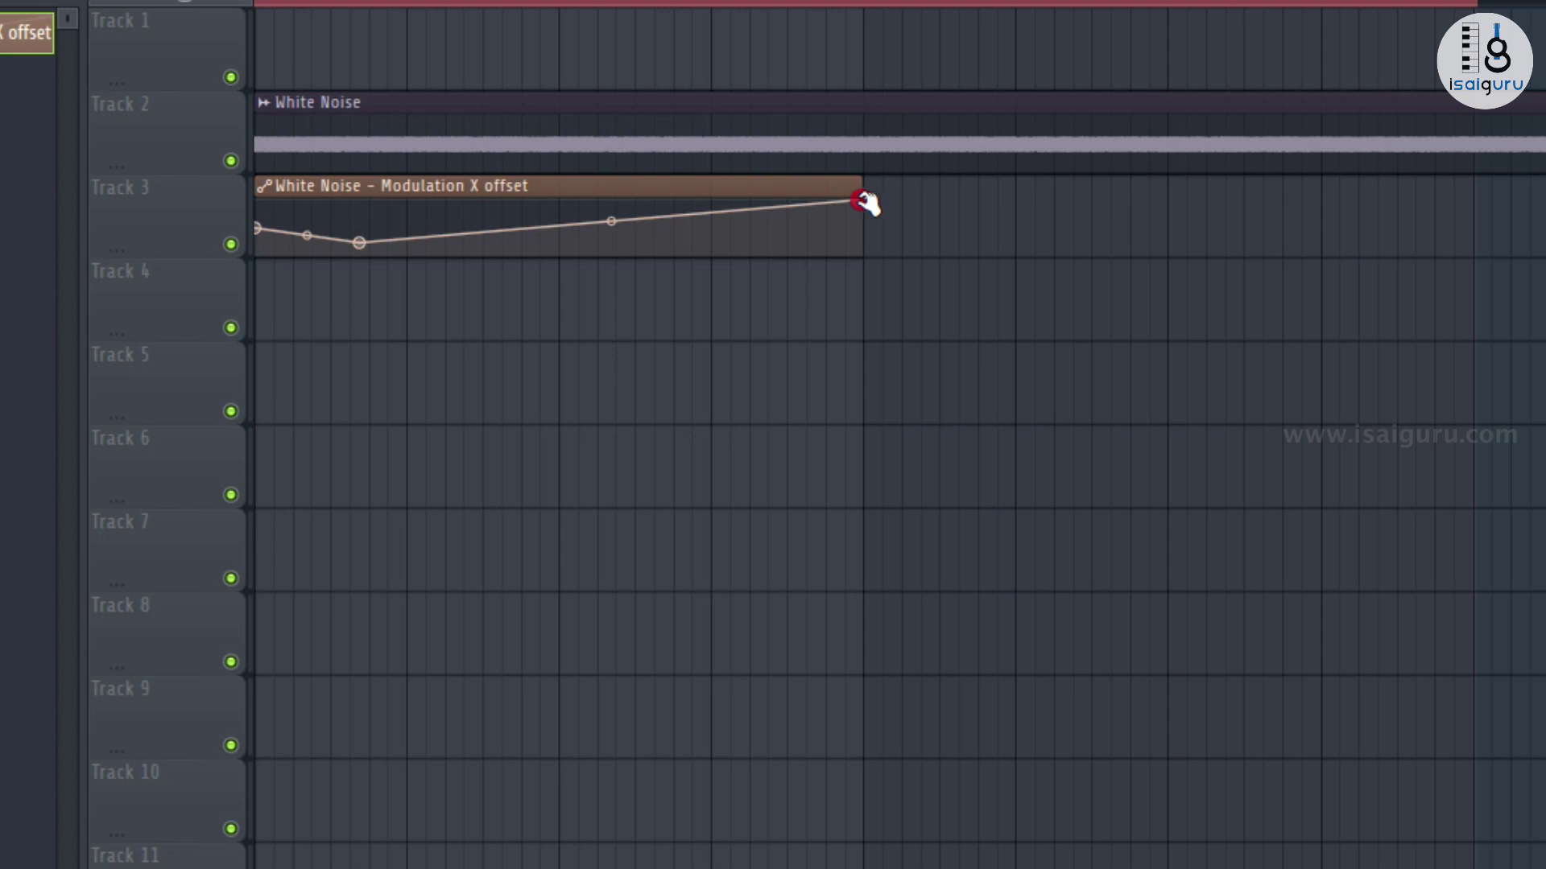
Reshape the Modulation X automation to end at bar 3 with an earlier, lower dip, and audition the result.
drag(863, 200, 564, 219)
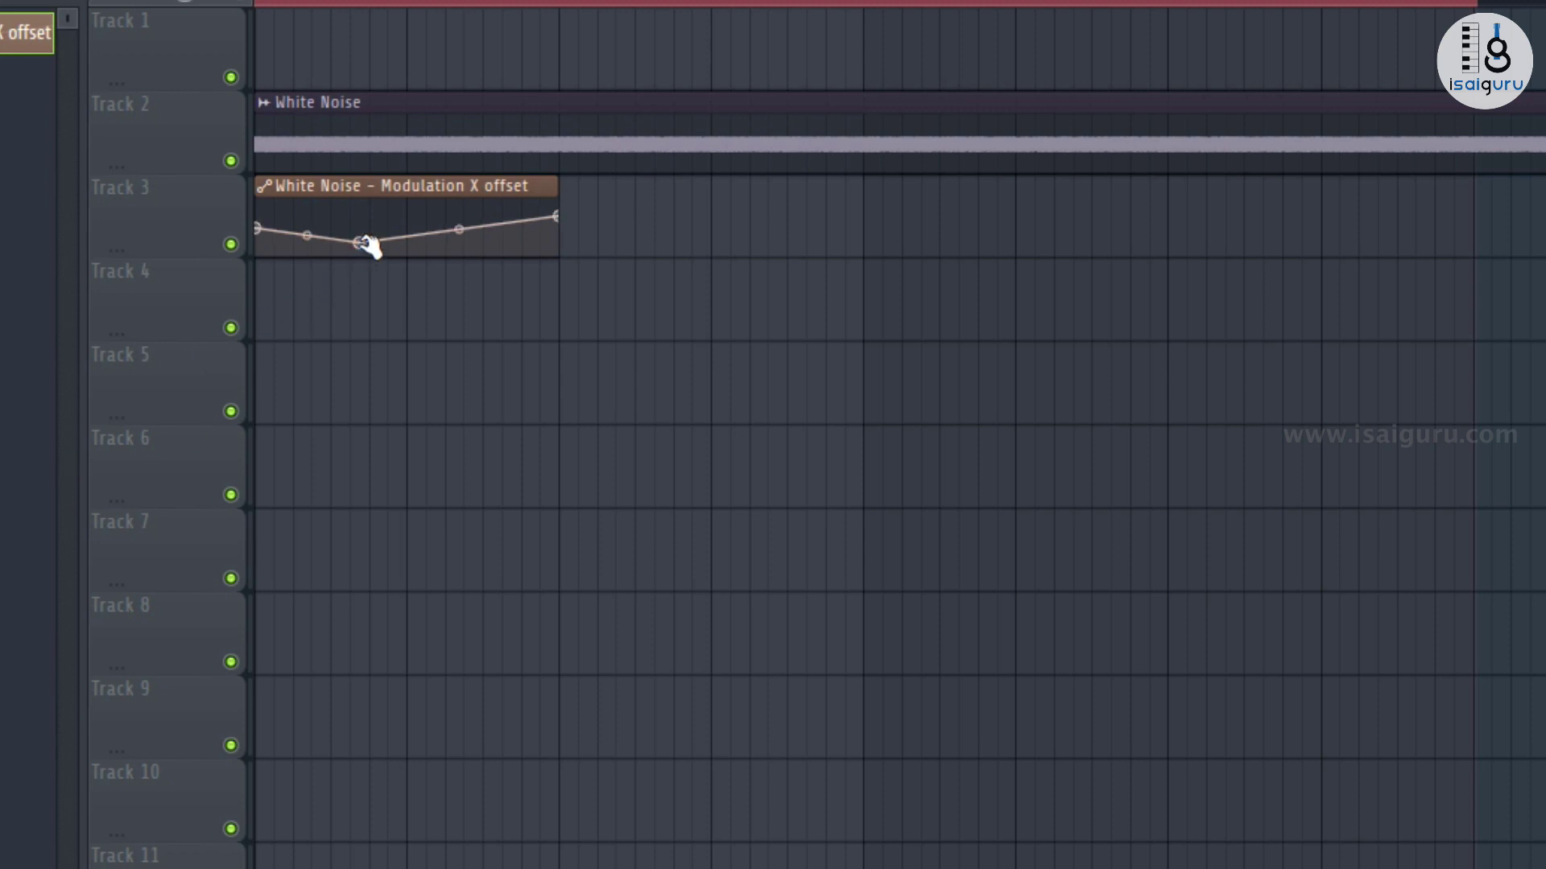
drag(362, 243, 322, 252)
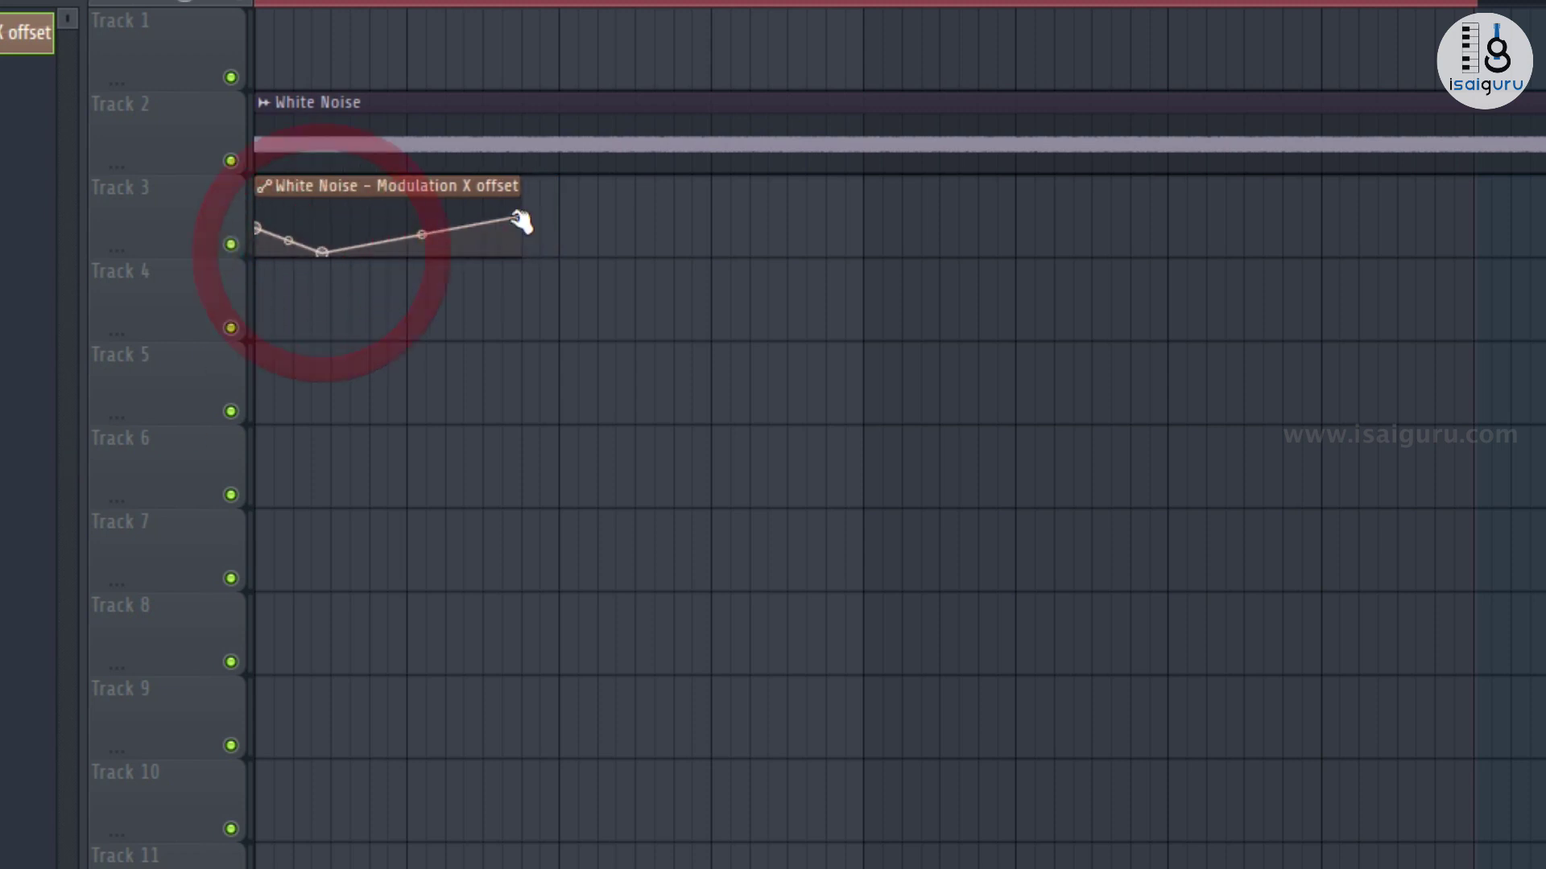
drag(524, 219, 562, 216)
key(space)
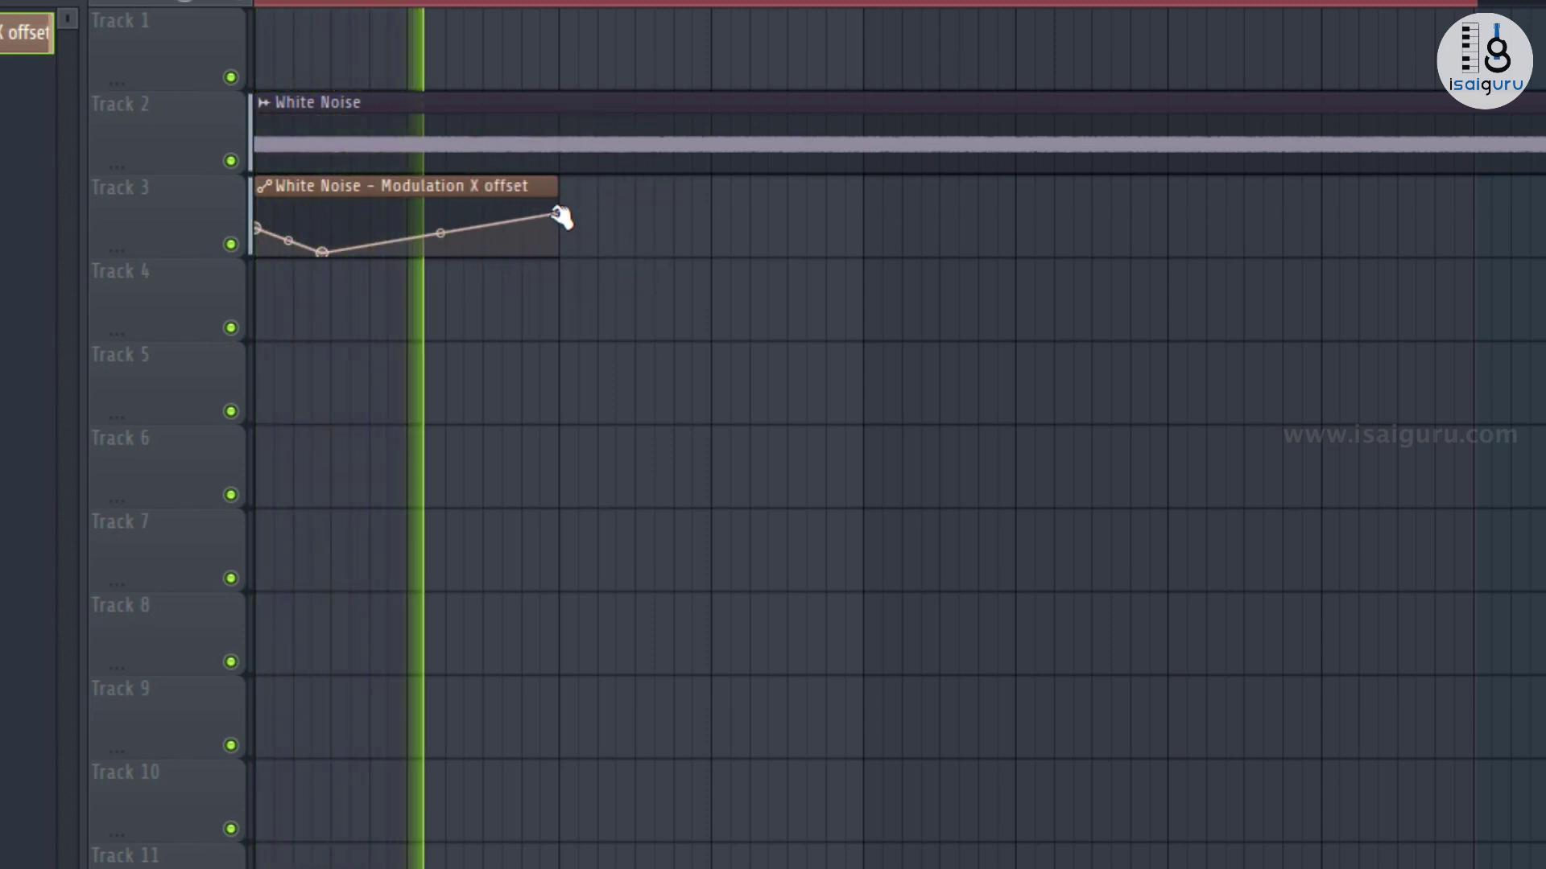
key(space)
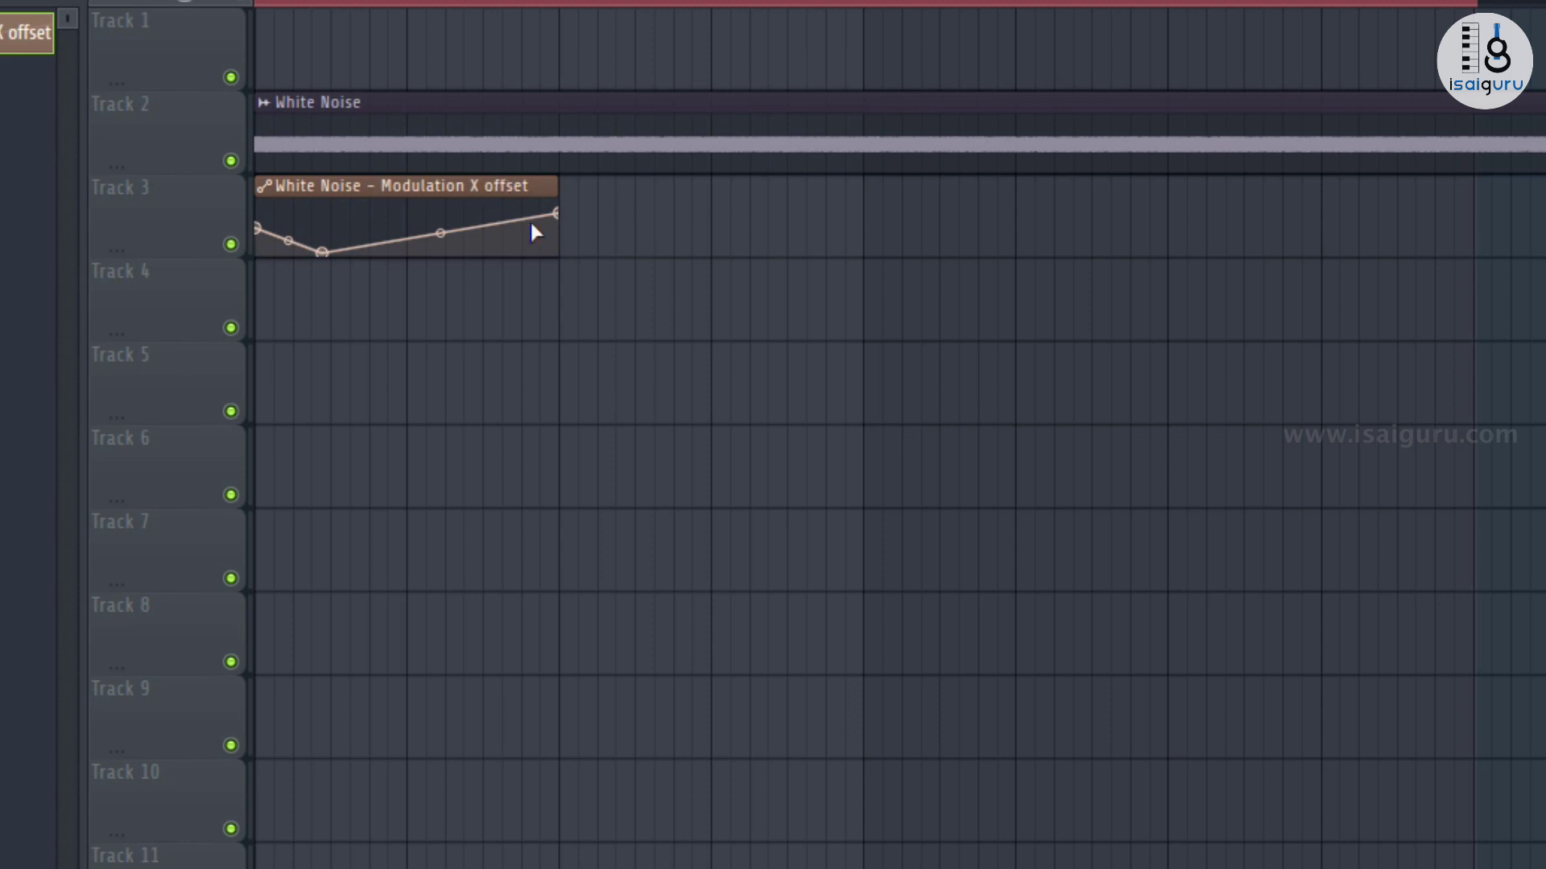
key(space)
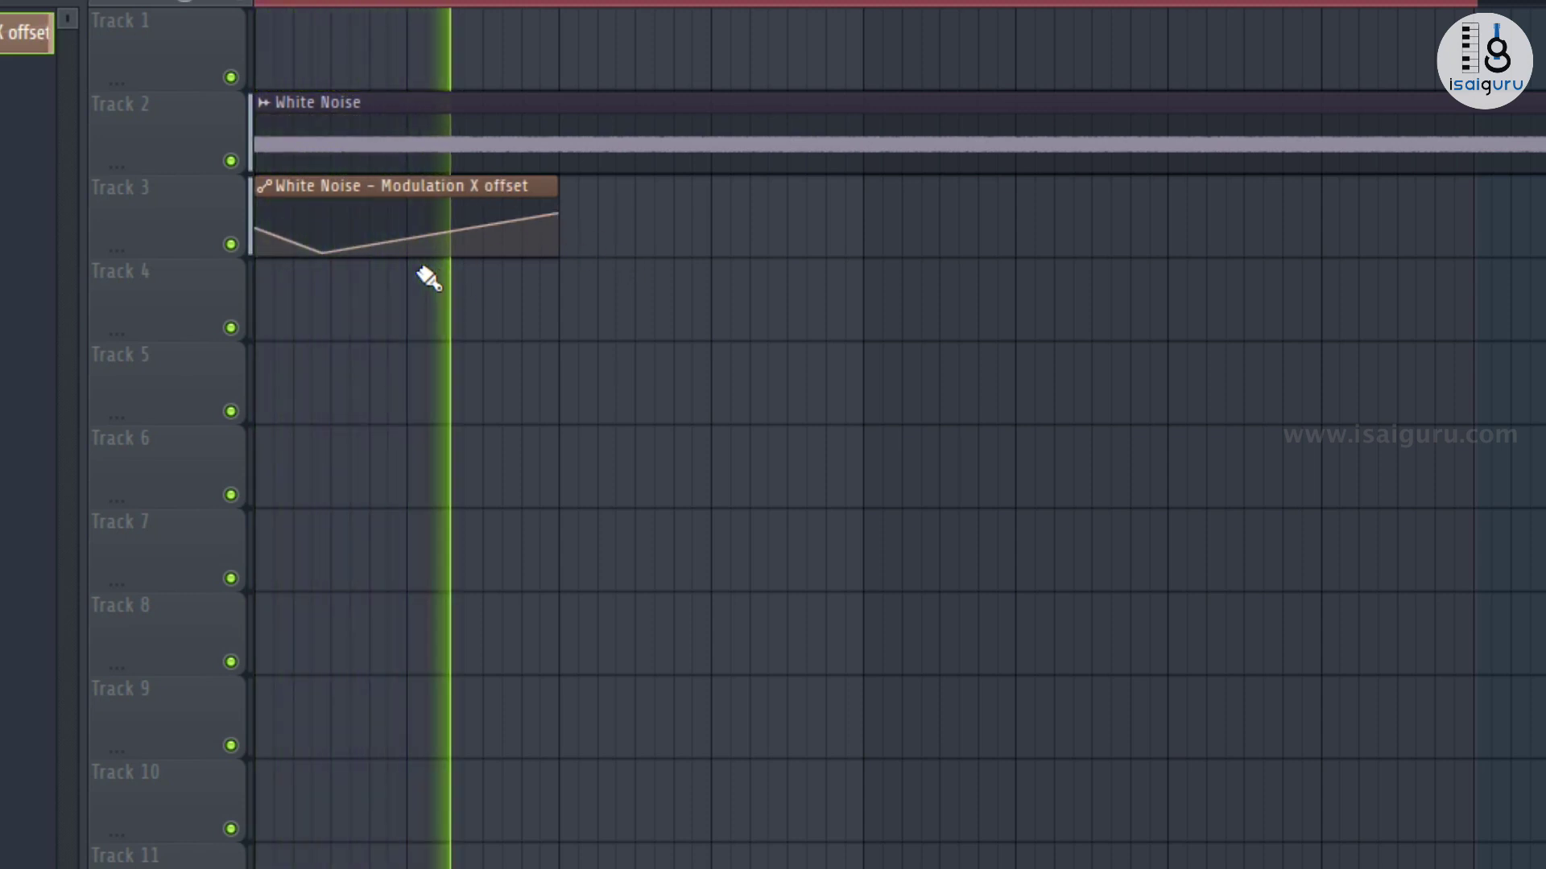
key(space)
Raise the dip point of the Modulation X automation slightly and play the clip briefly.
drag(324, 254, 326, 242)
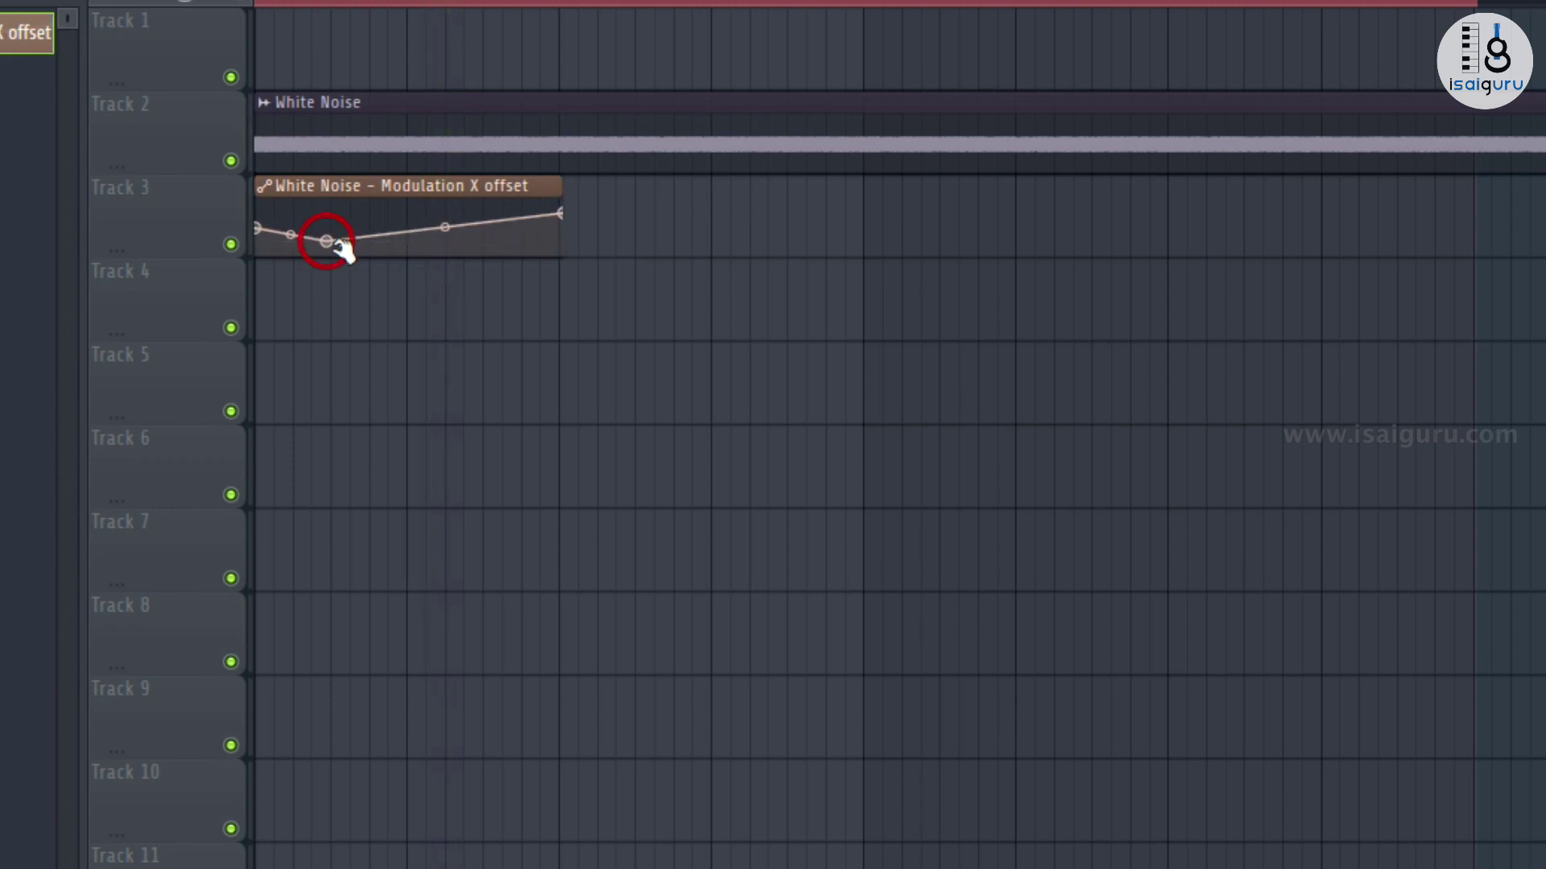
key(space)
key(space)
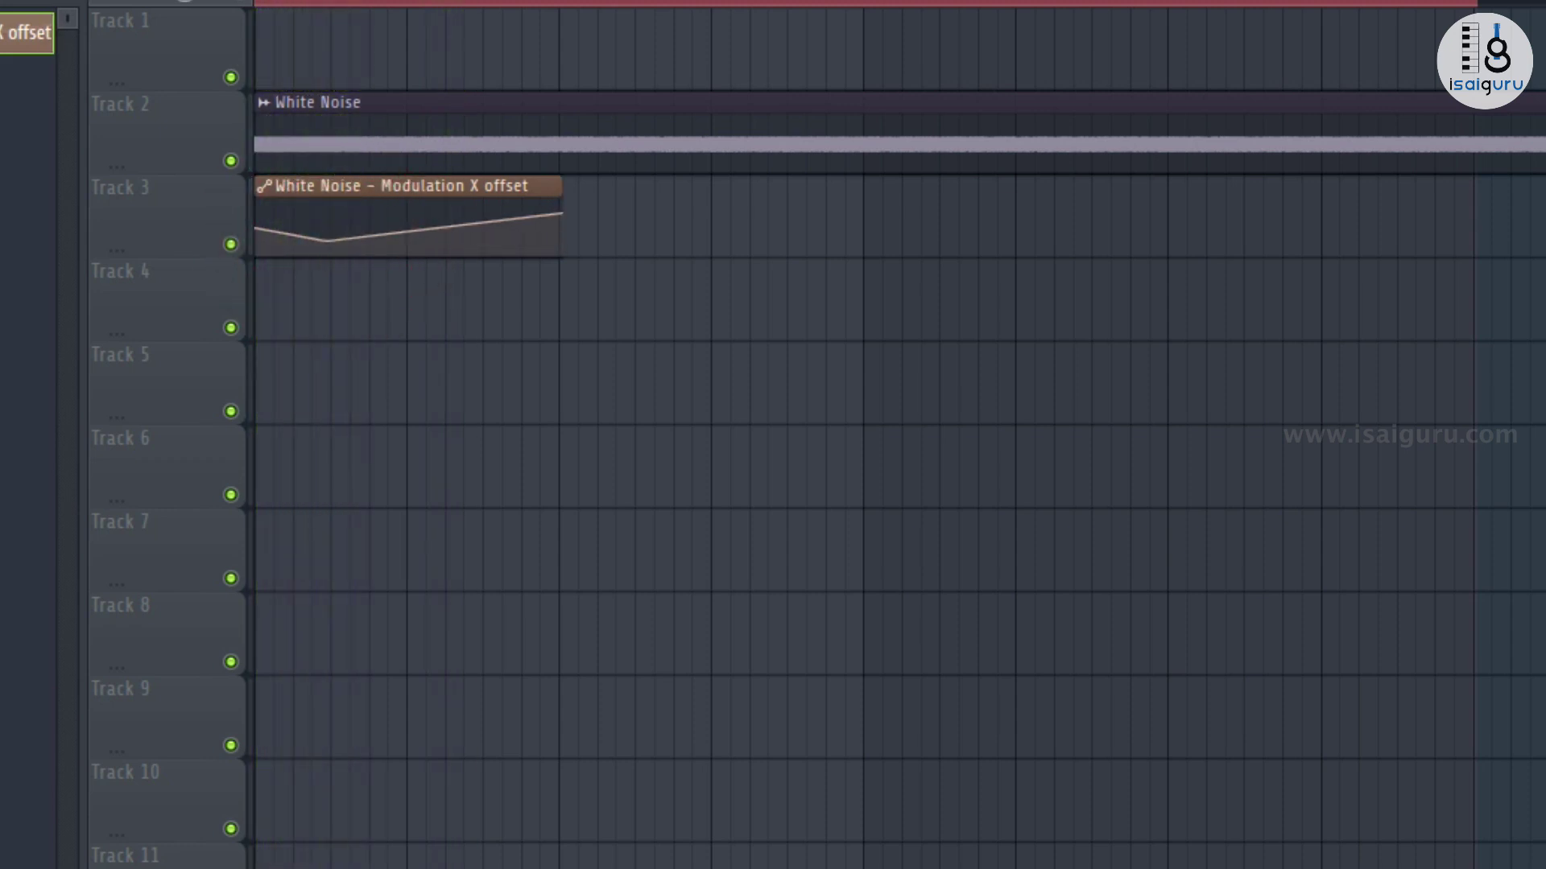
Create an automation clip for the White Noise channel's MOD Y level adjustment.
key(F9)
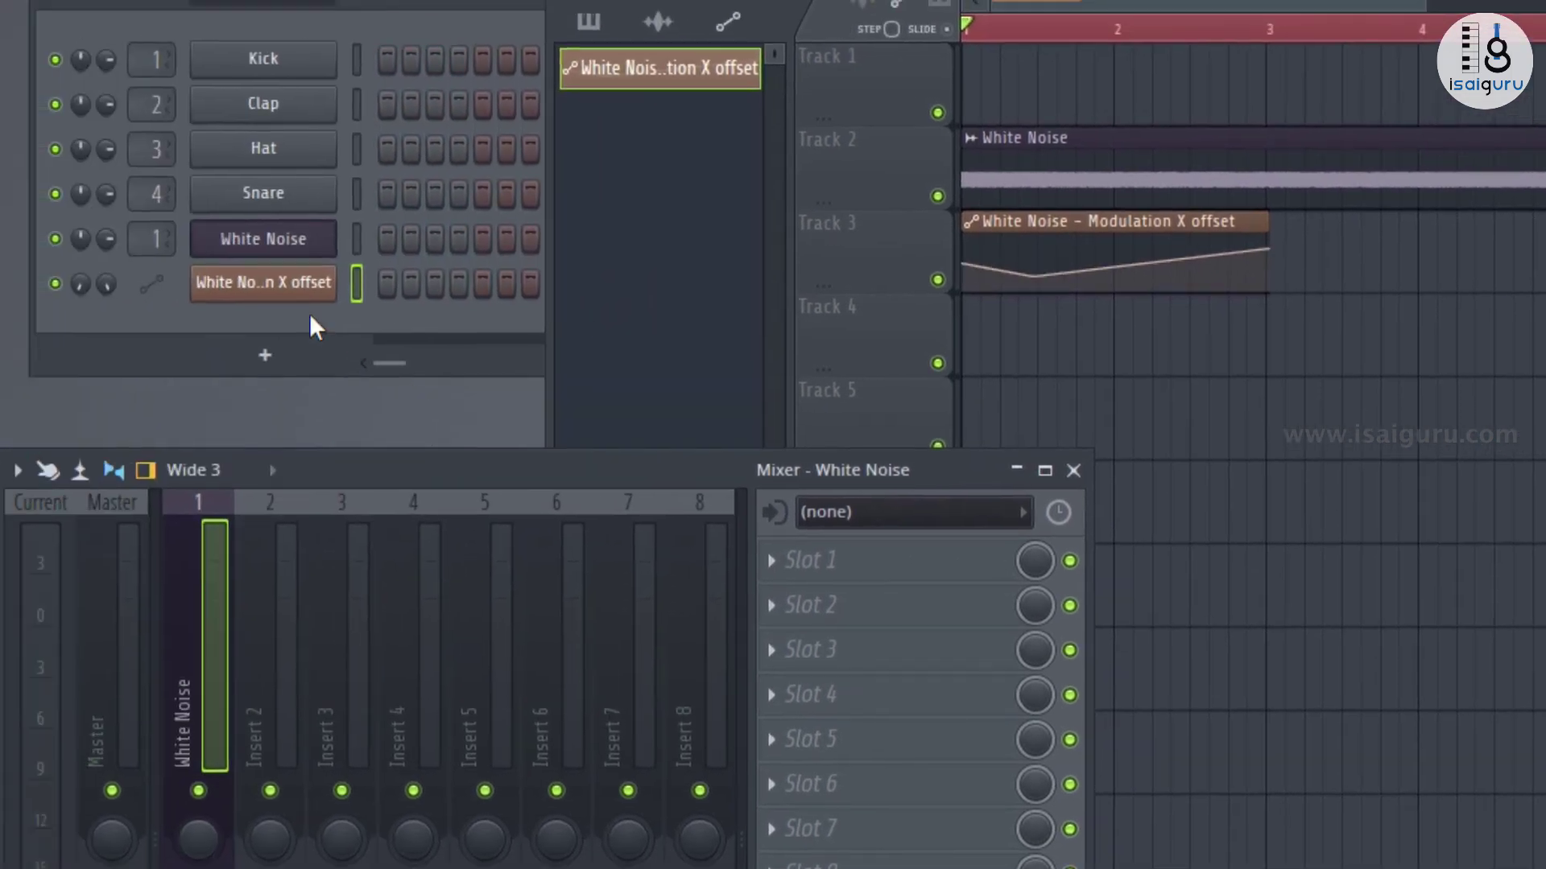
click(281, 282)
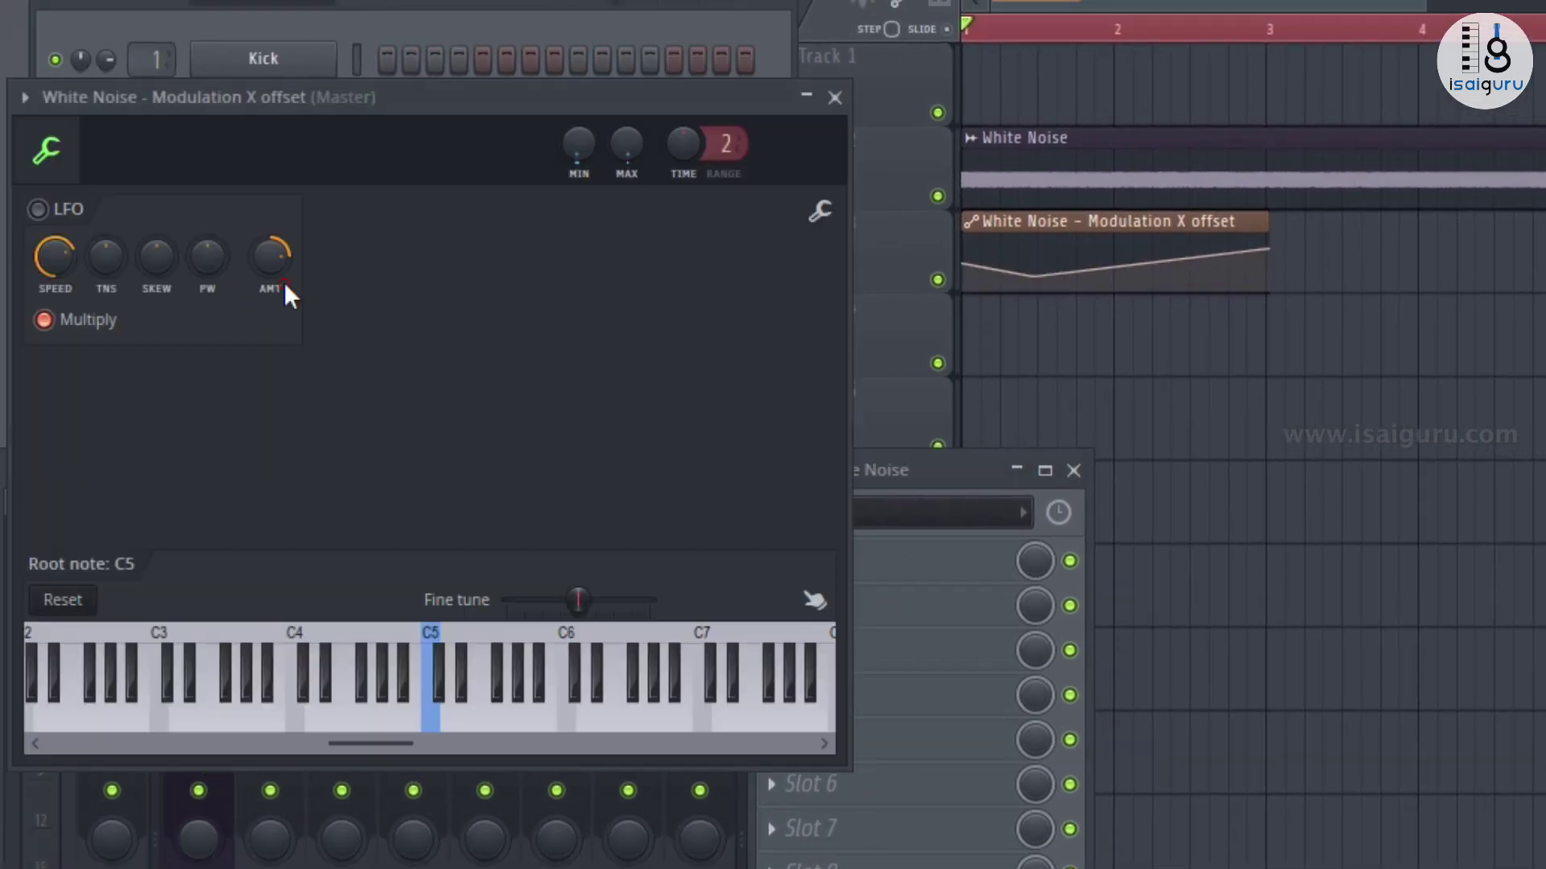
click(835, 97)
click(269, 236)
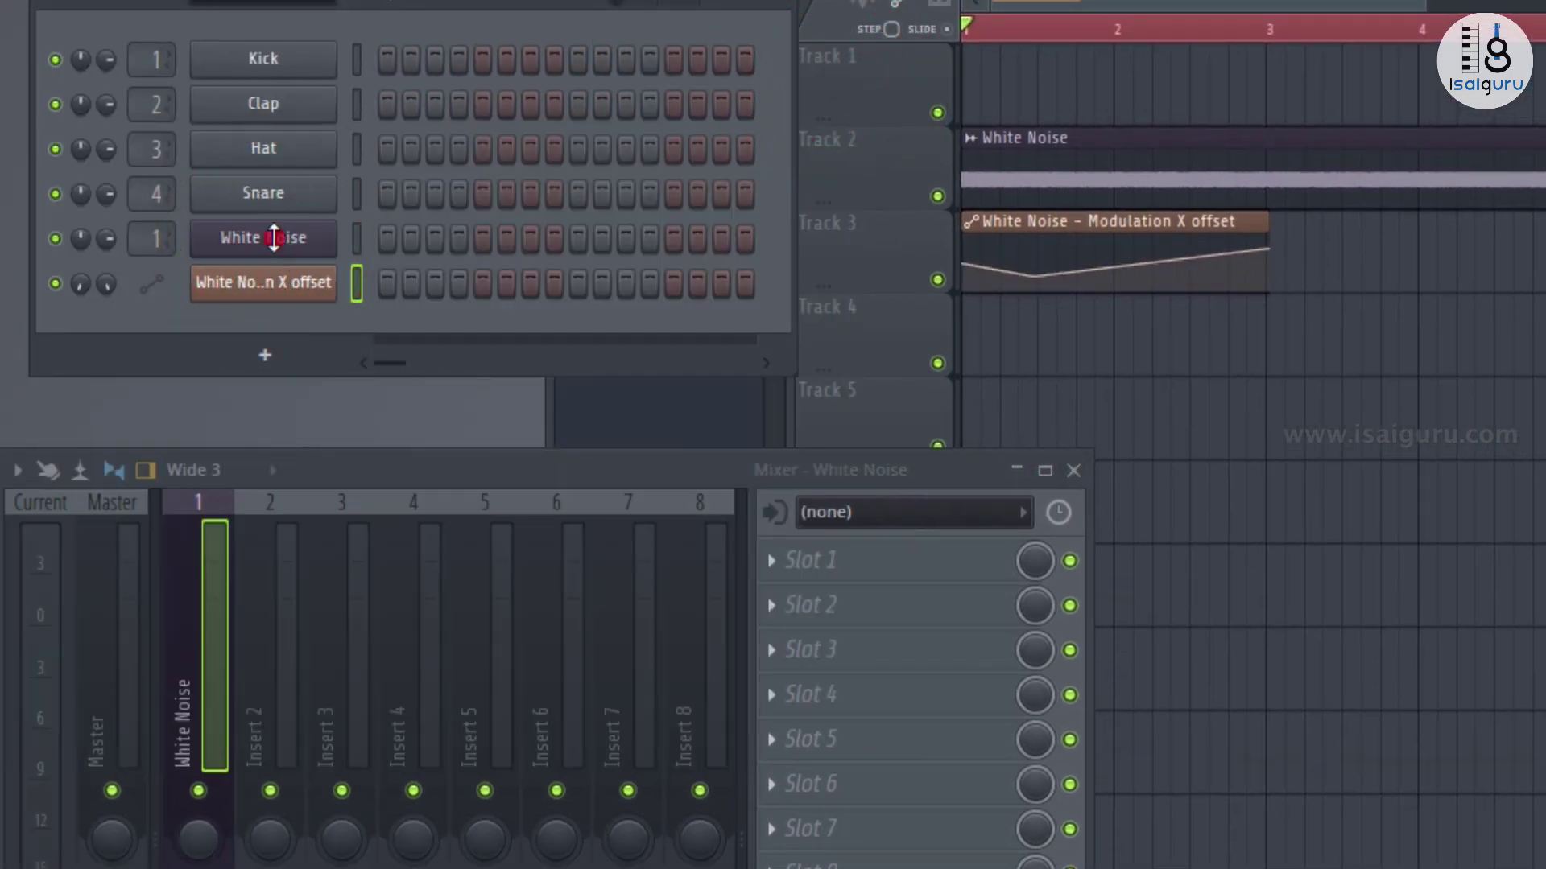
click(277, 237)
right_click(1306, 626)
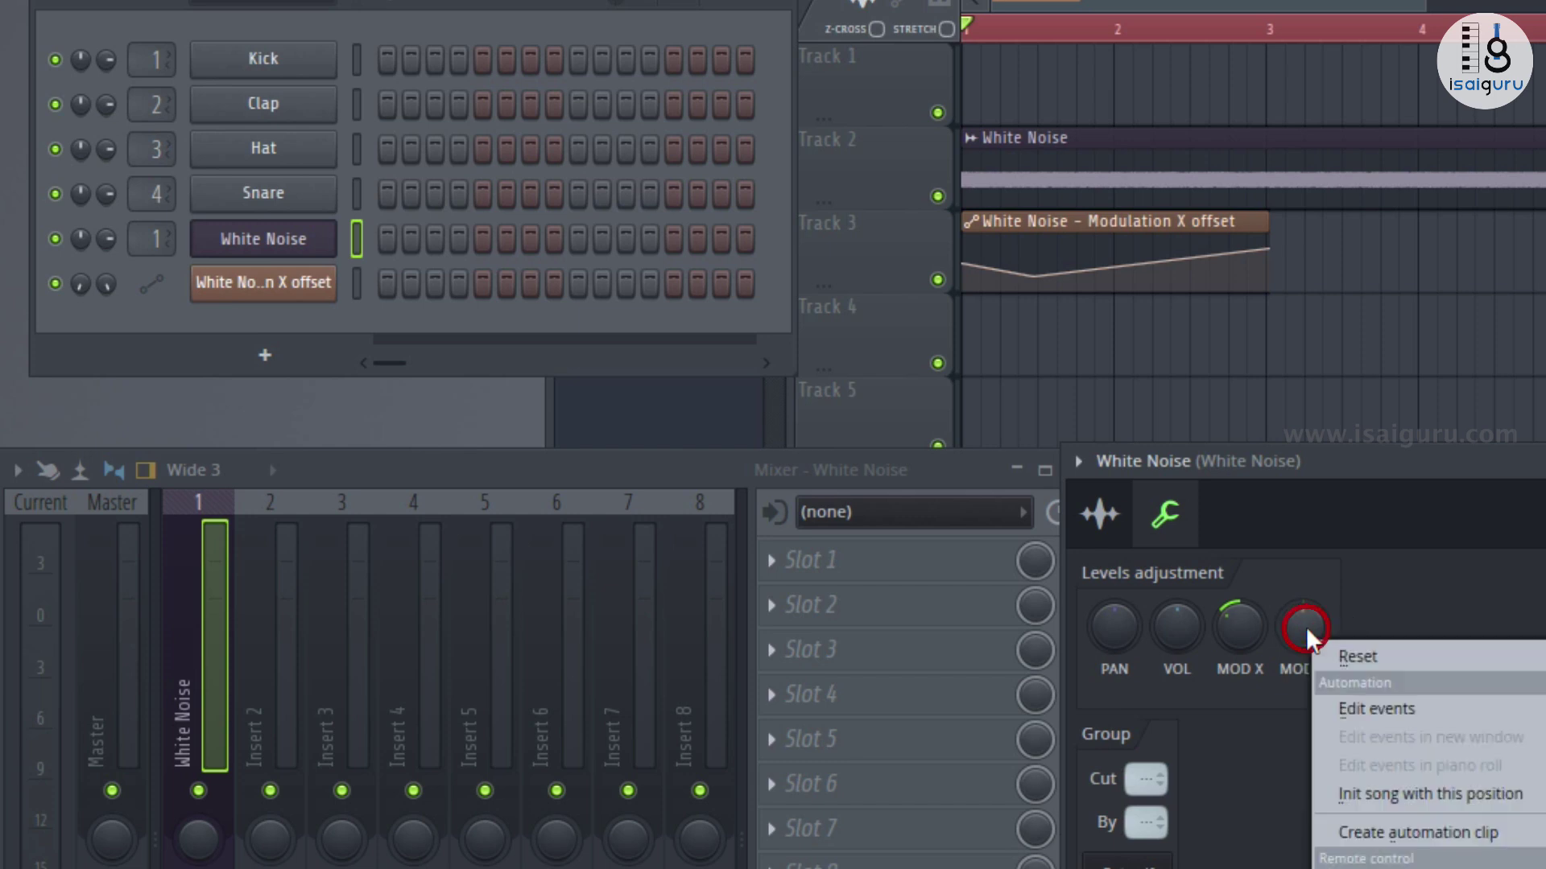
click(1457, 832)
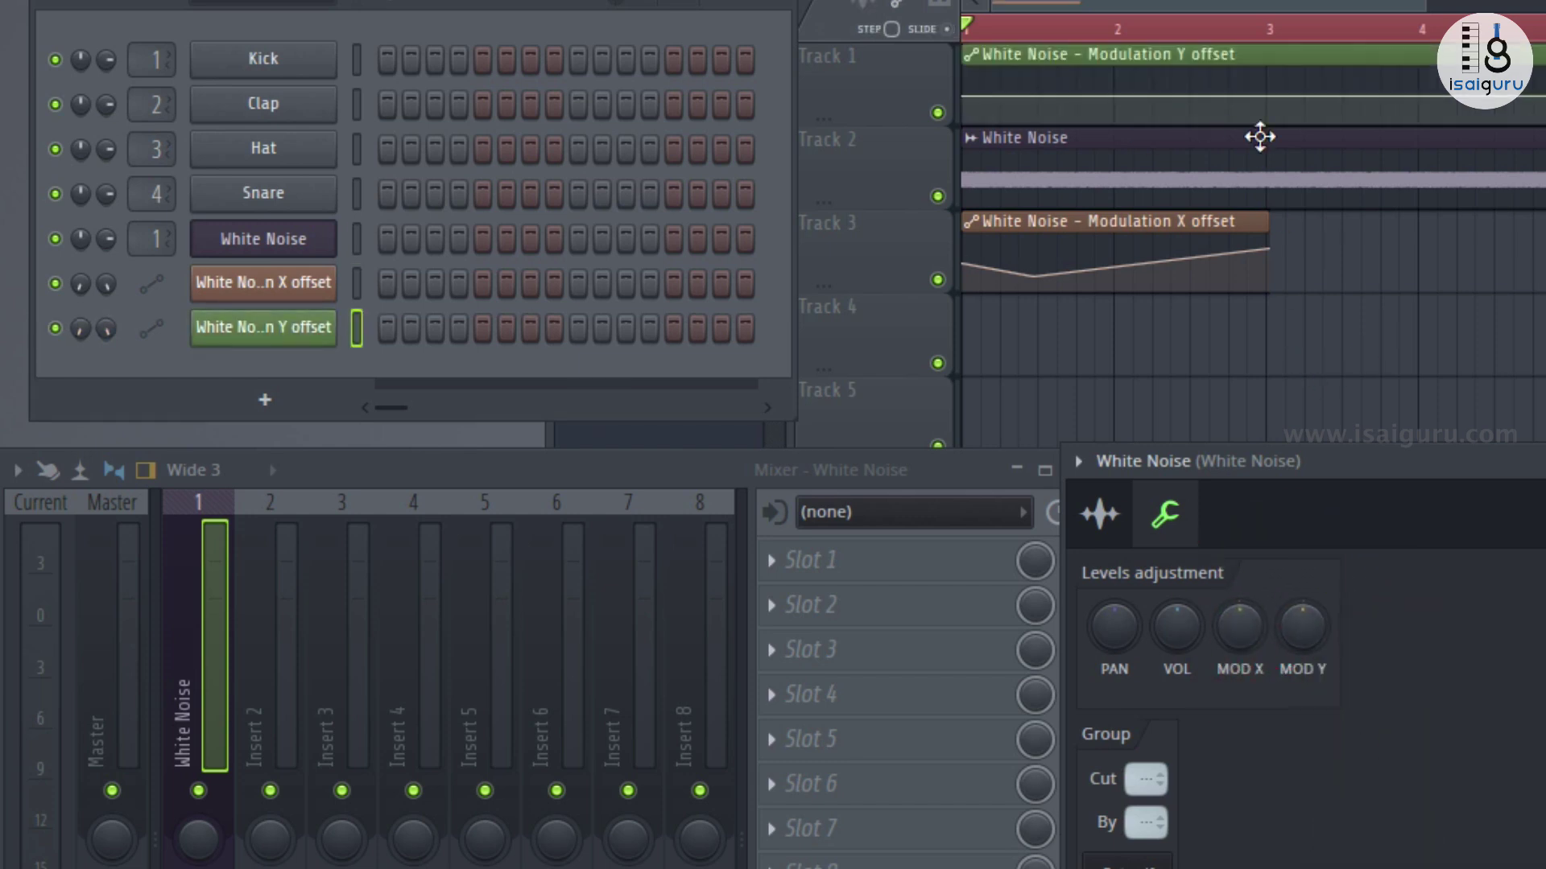
Move the Modulation Y offset clip to Track 4, shape it into a steady rise ending at bar 3, and audition it.
drag(1205, 48, 1166, 331)
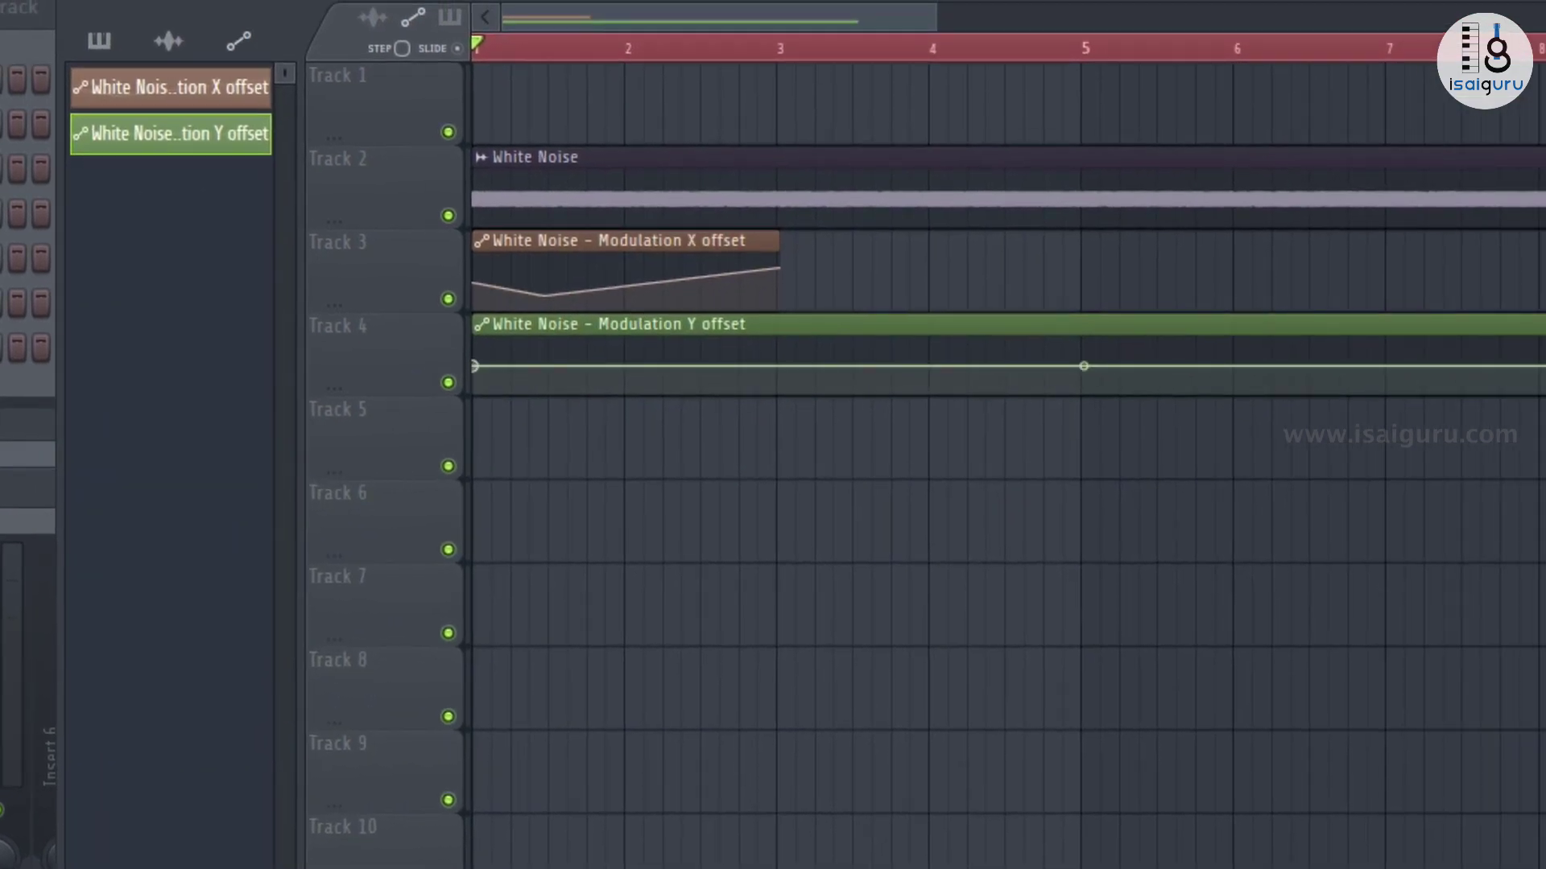
drag(1542, 326, 785, 346)
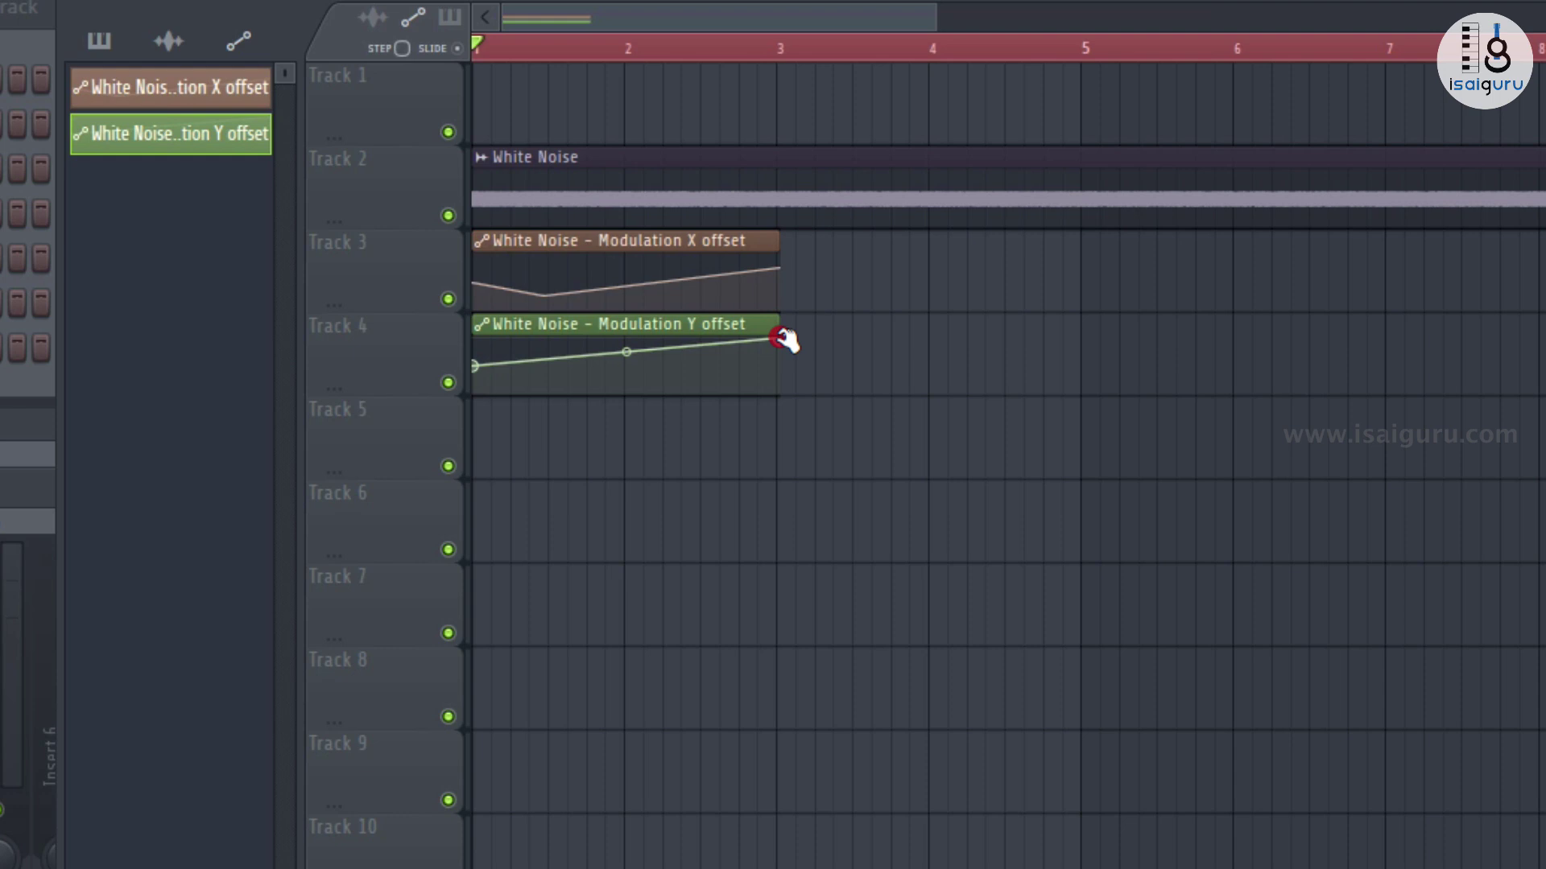
drag(478, 365, 476, 387)
key(space)
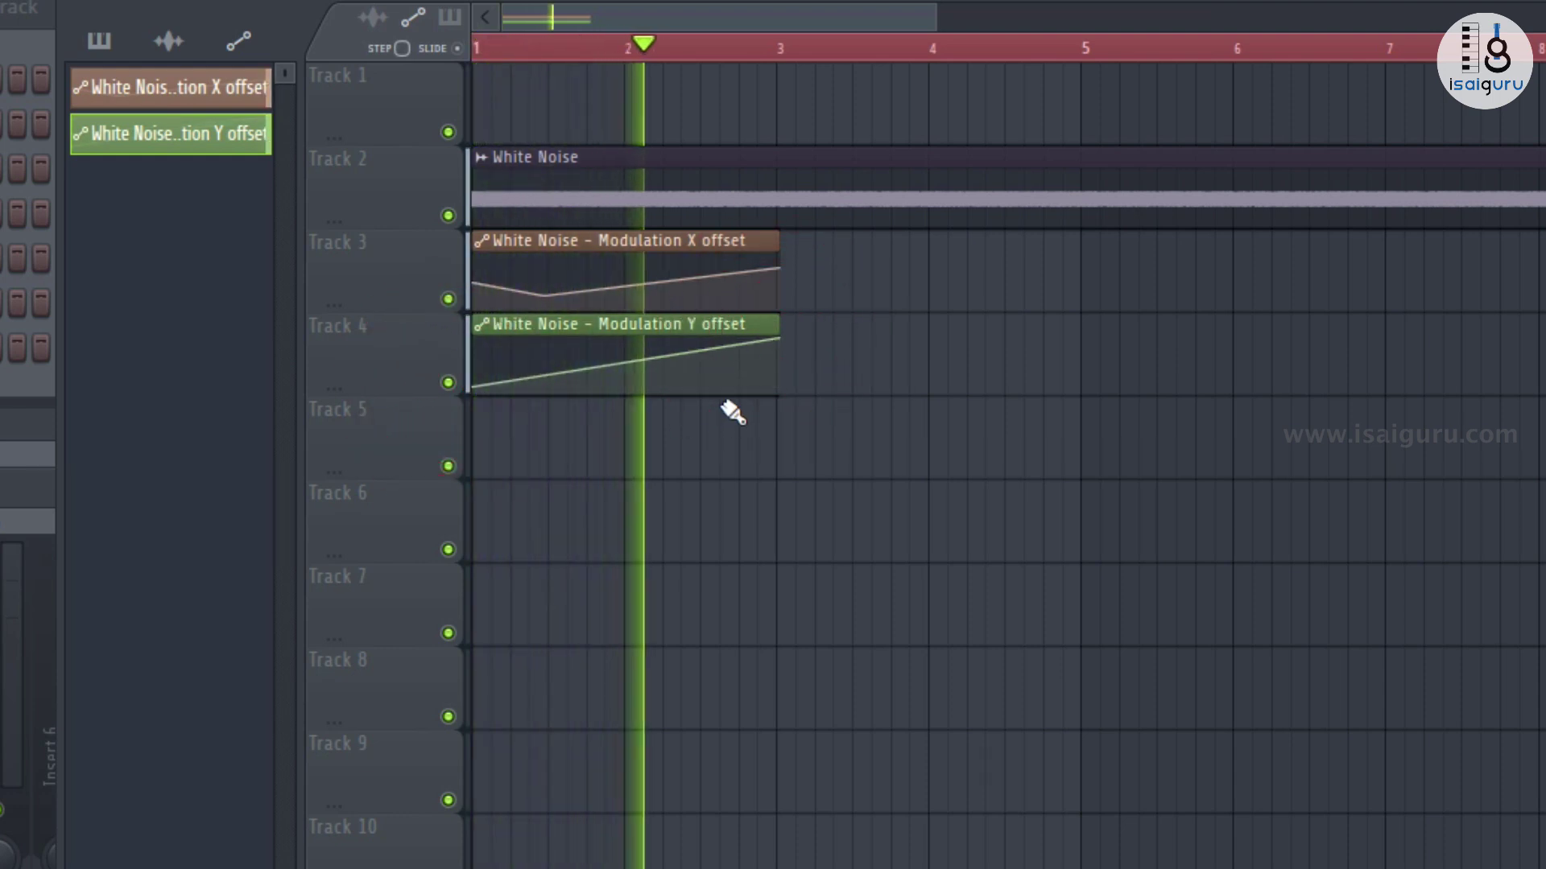
key(space)
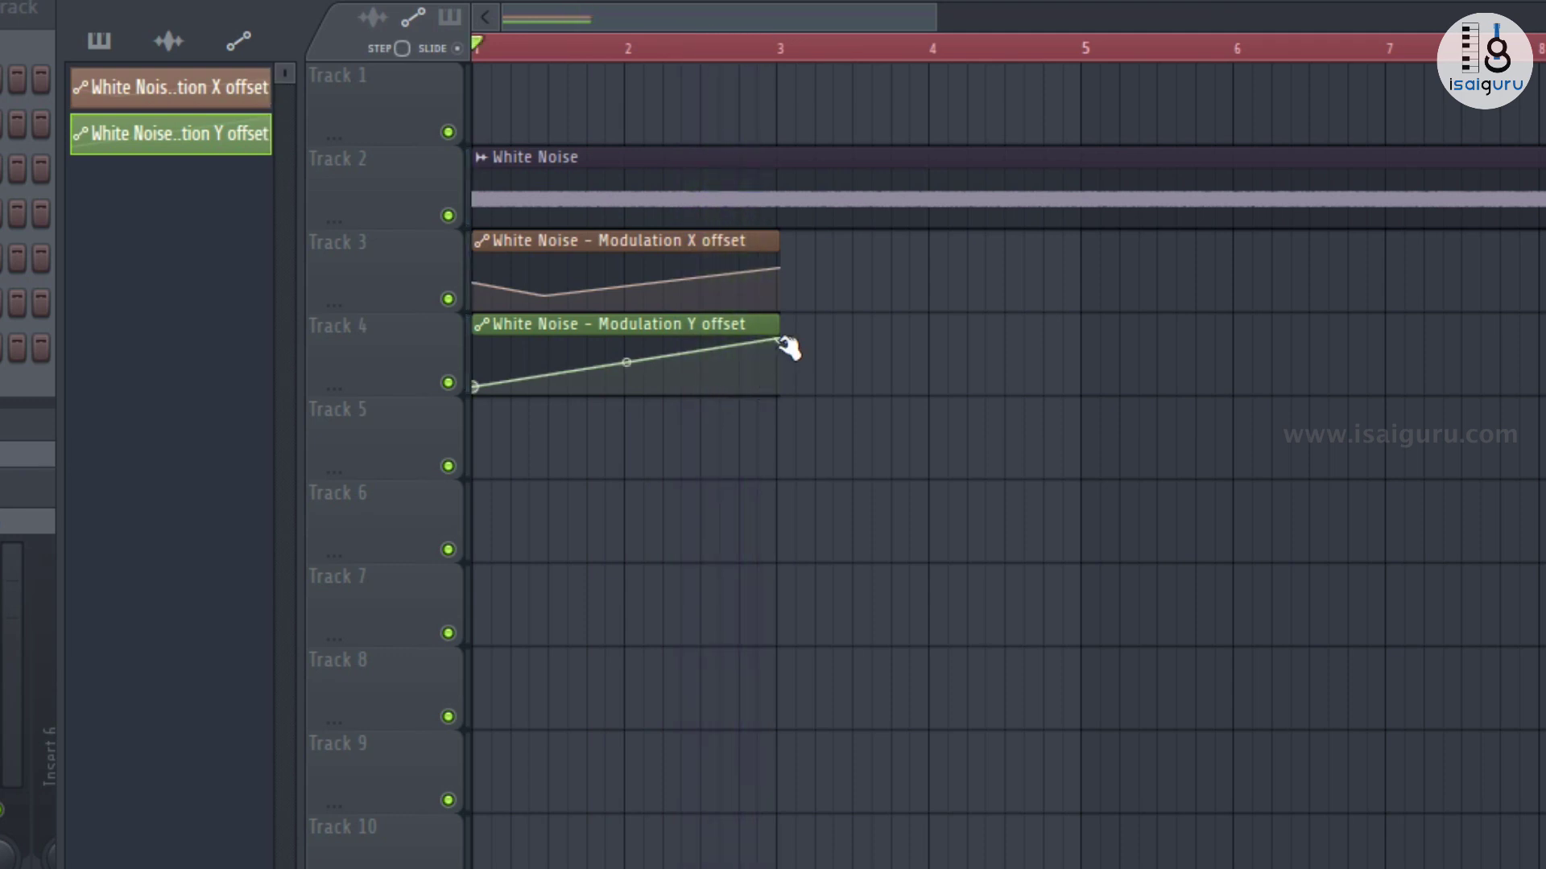
Lower the end point of the Modulation Y automation at bar 3 and play back the gentler rise.
drag(779, 342, 770, 357)
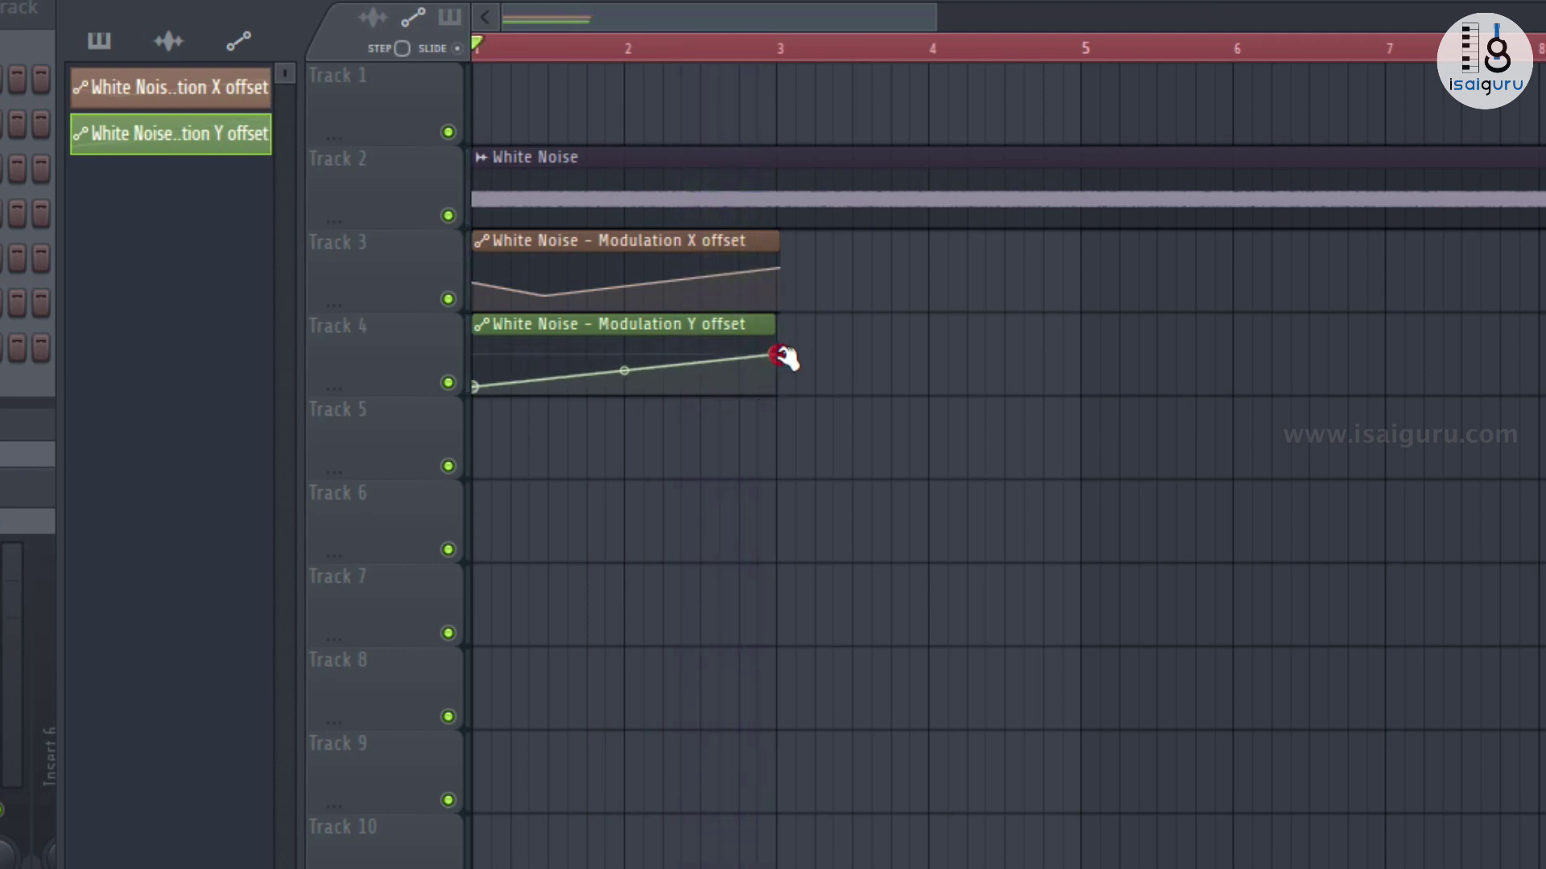
key(space)
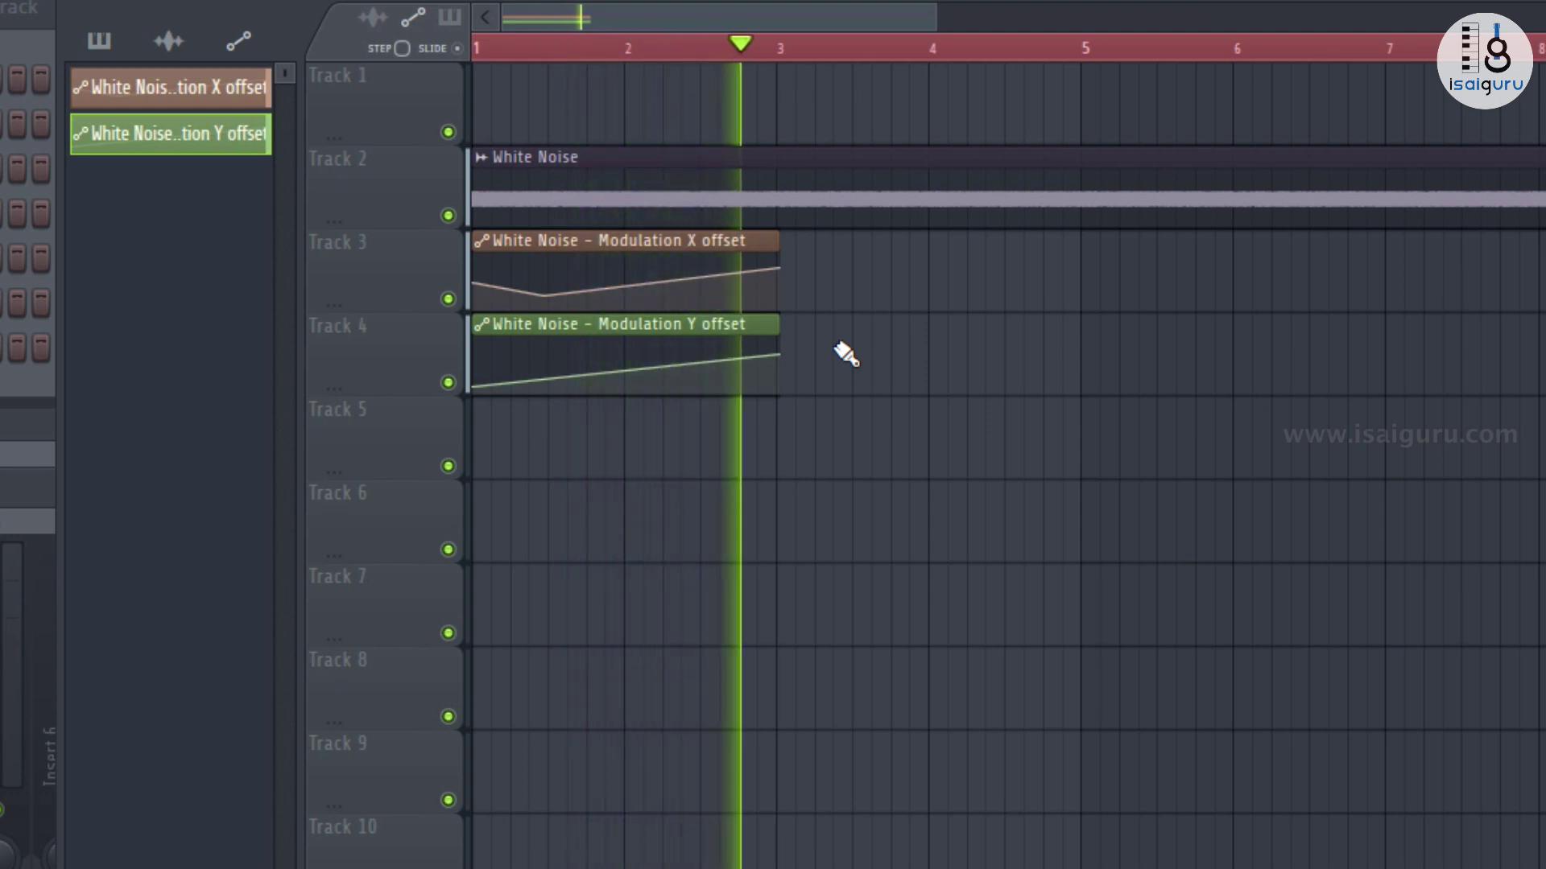
key(space)
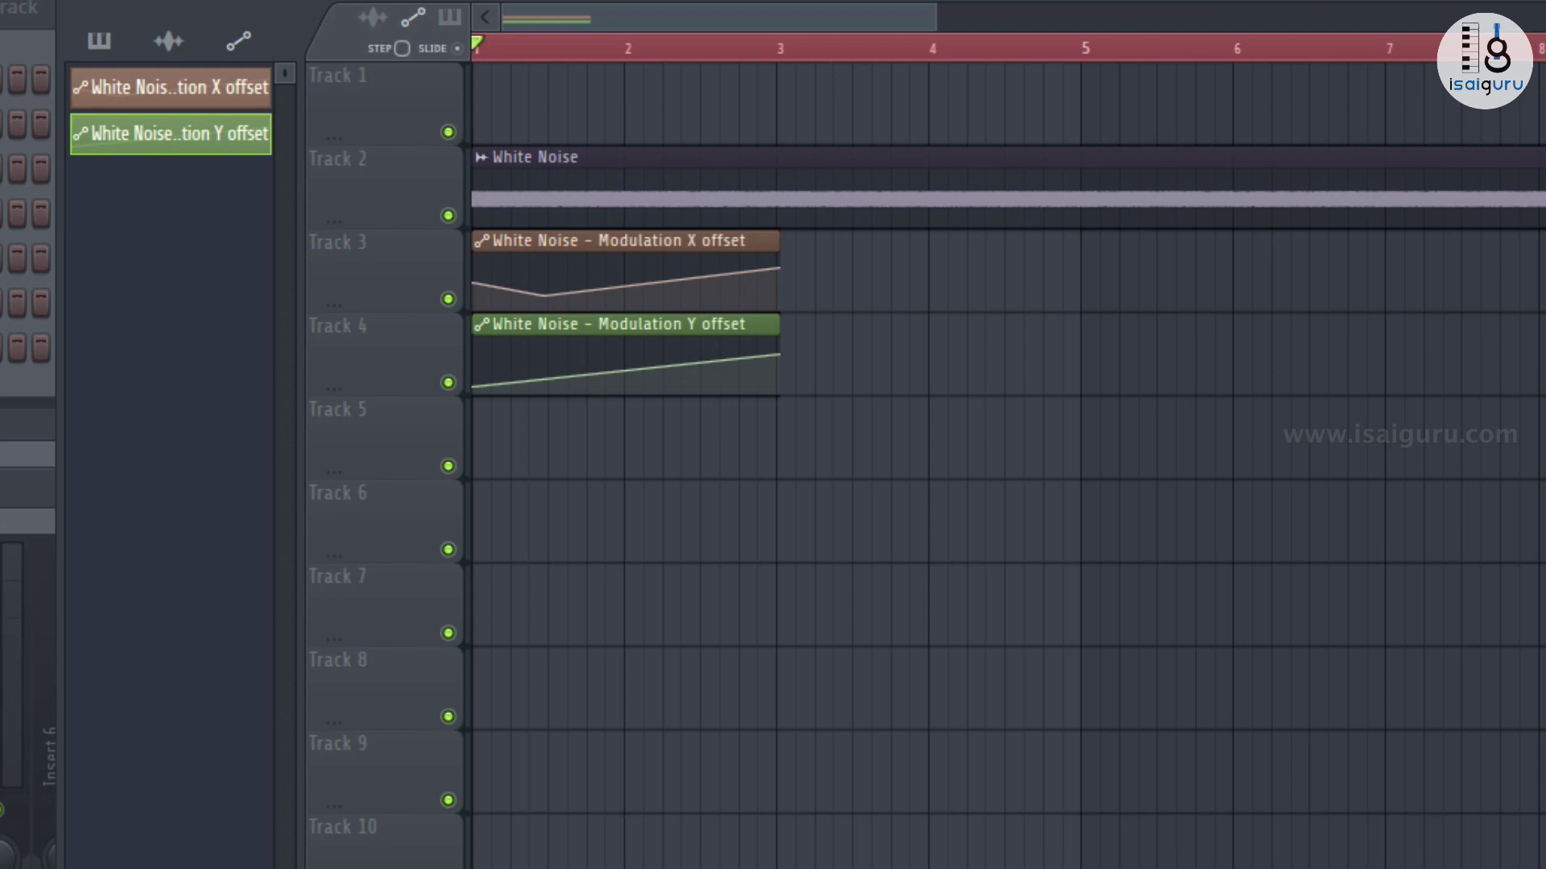
Load Fruity Reeverb 2 into Slot 1 of the White Noise mixer track, move its window clear of the mixer, and audition the effect.
key(F9)
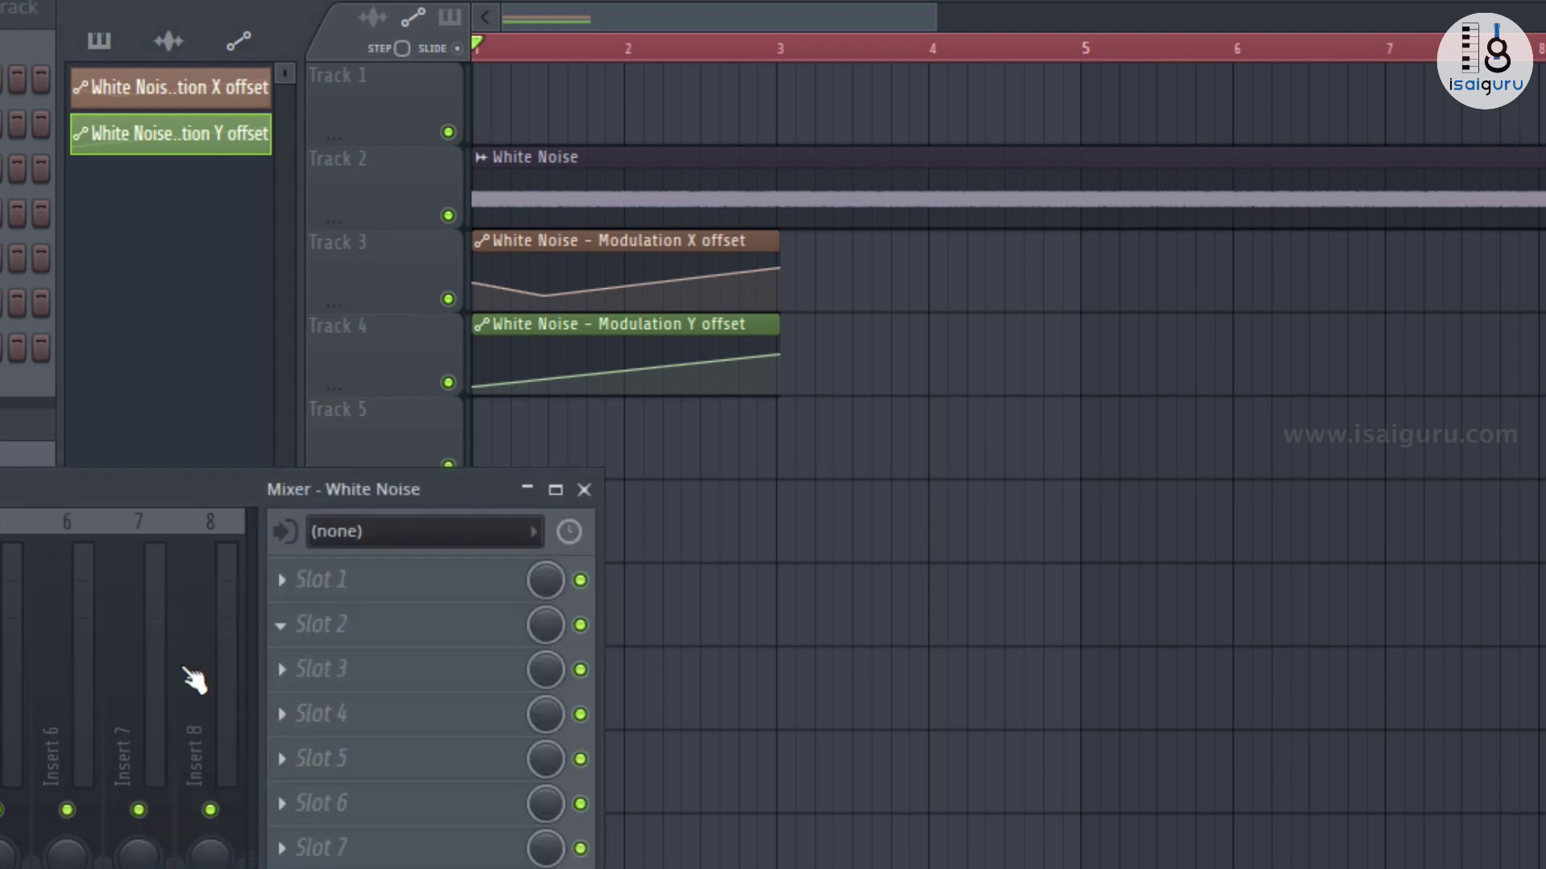
click(322, 580)
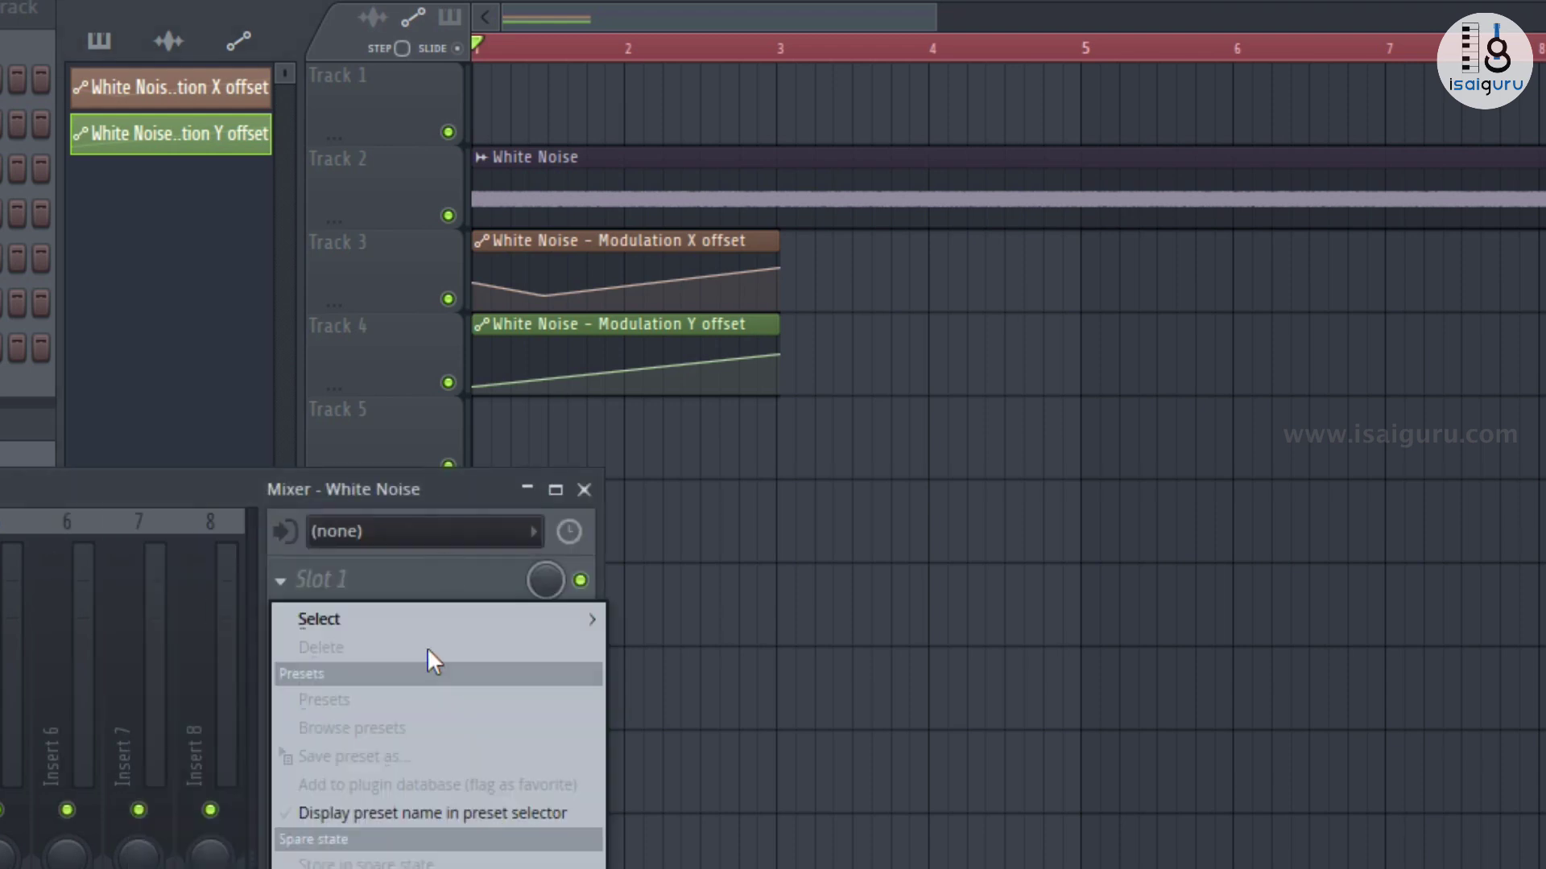
mouse_move(419, 618)
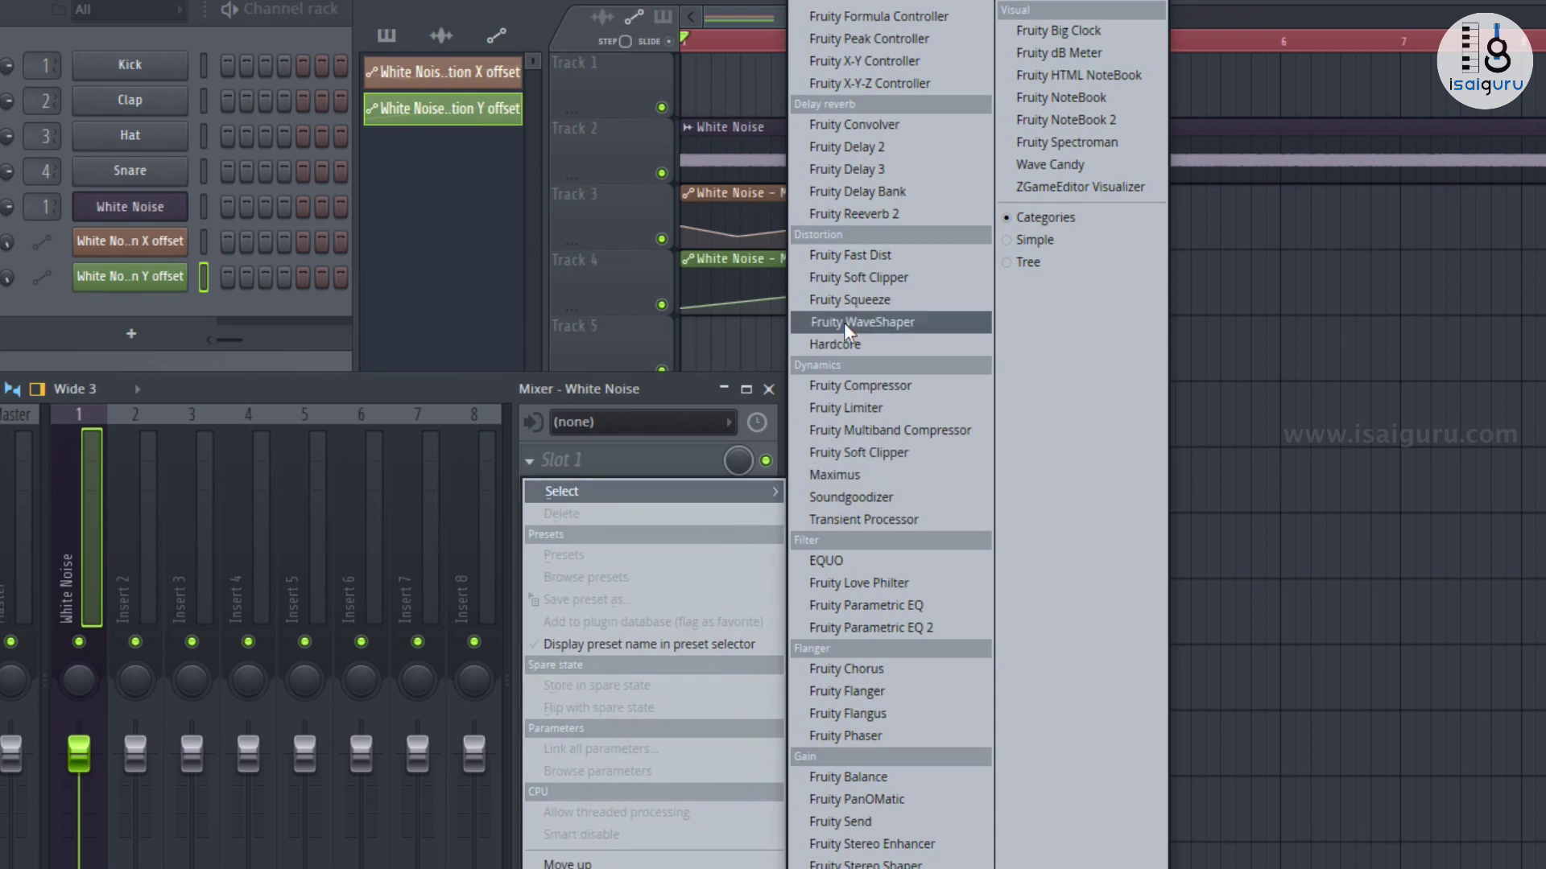
click(873, 214)
drag(447, 235, 1538, 515)
key(space)
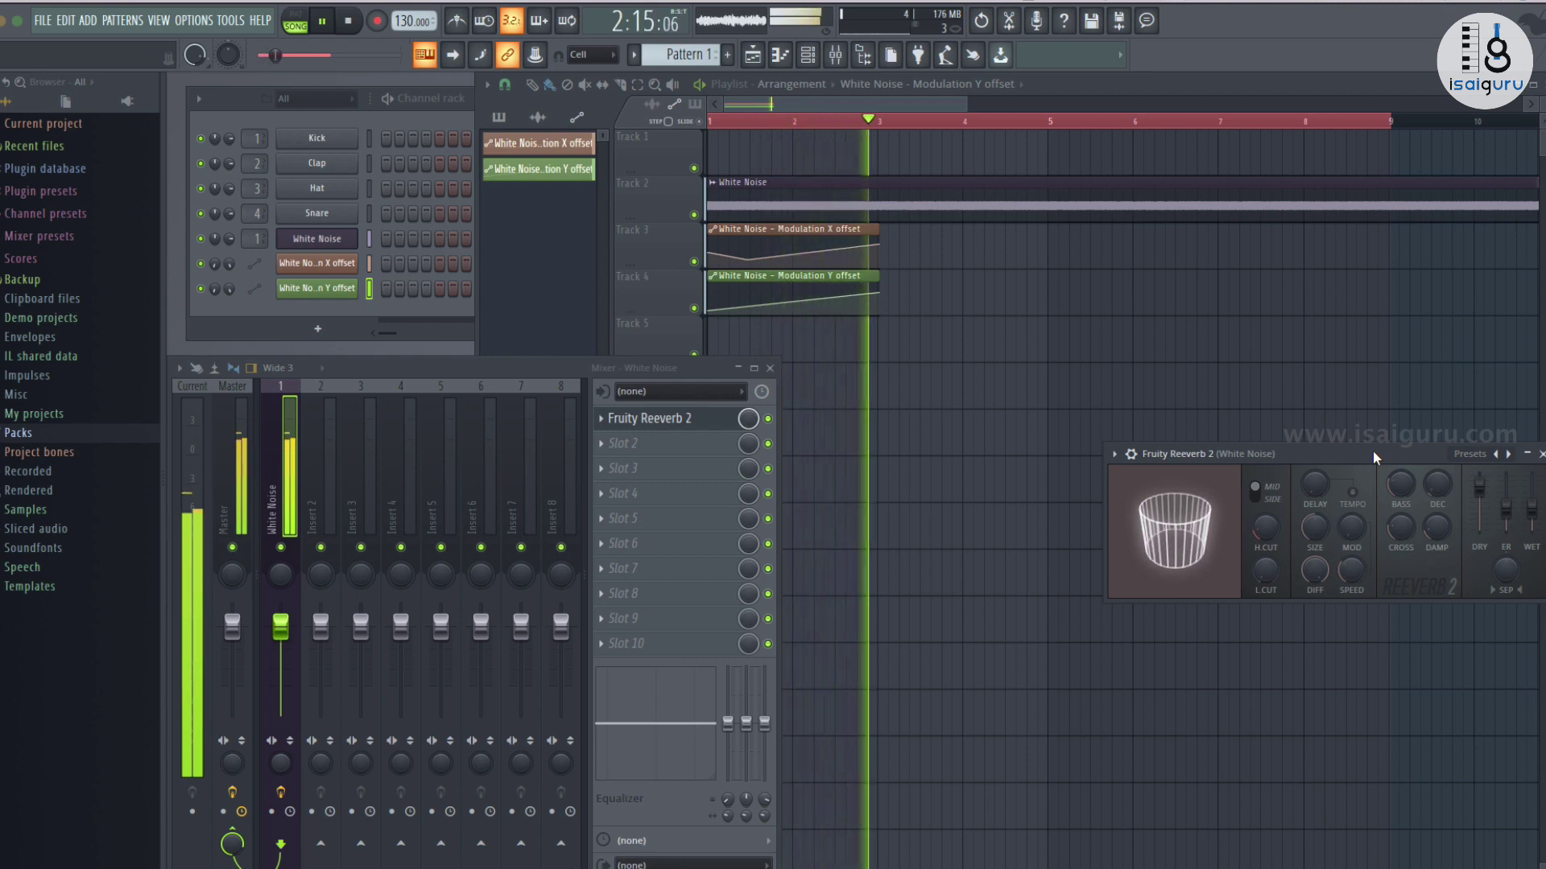
key(space)
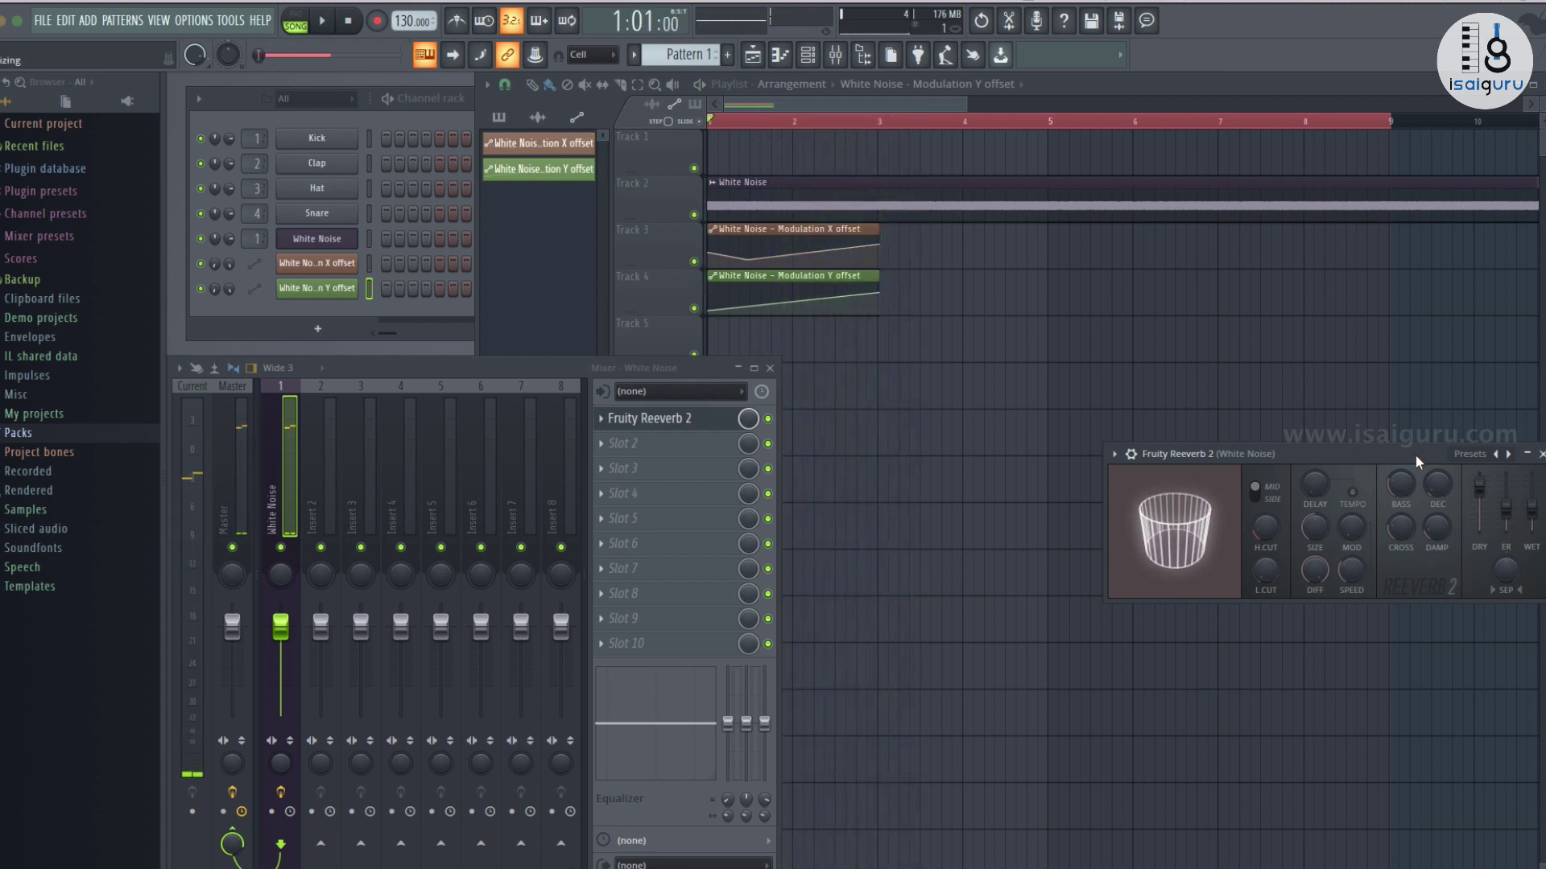
Try the Cathedral preset of Fruity Reeverb 2 during playback, switch to the Default preset, and stop playback.
drag(1408, 448, 1280, 419)
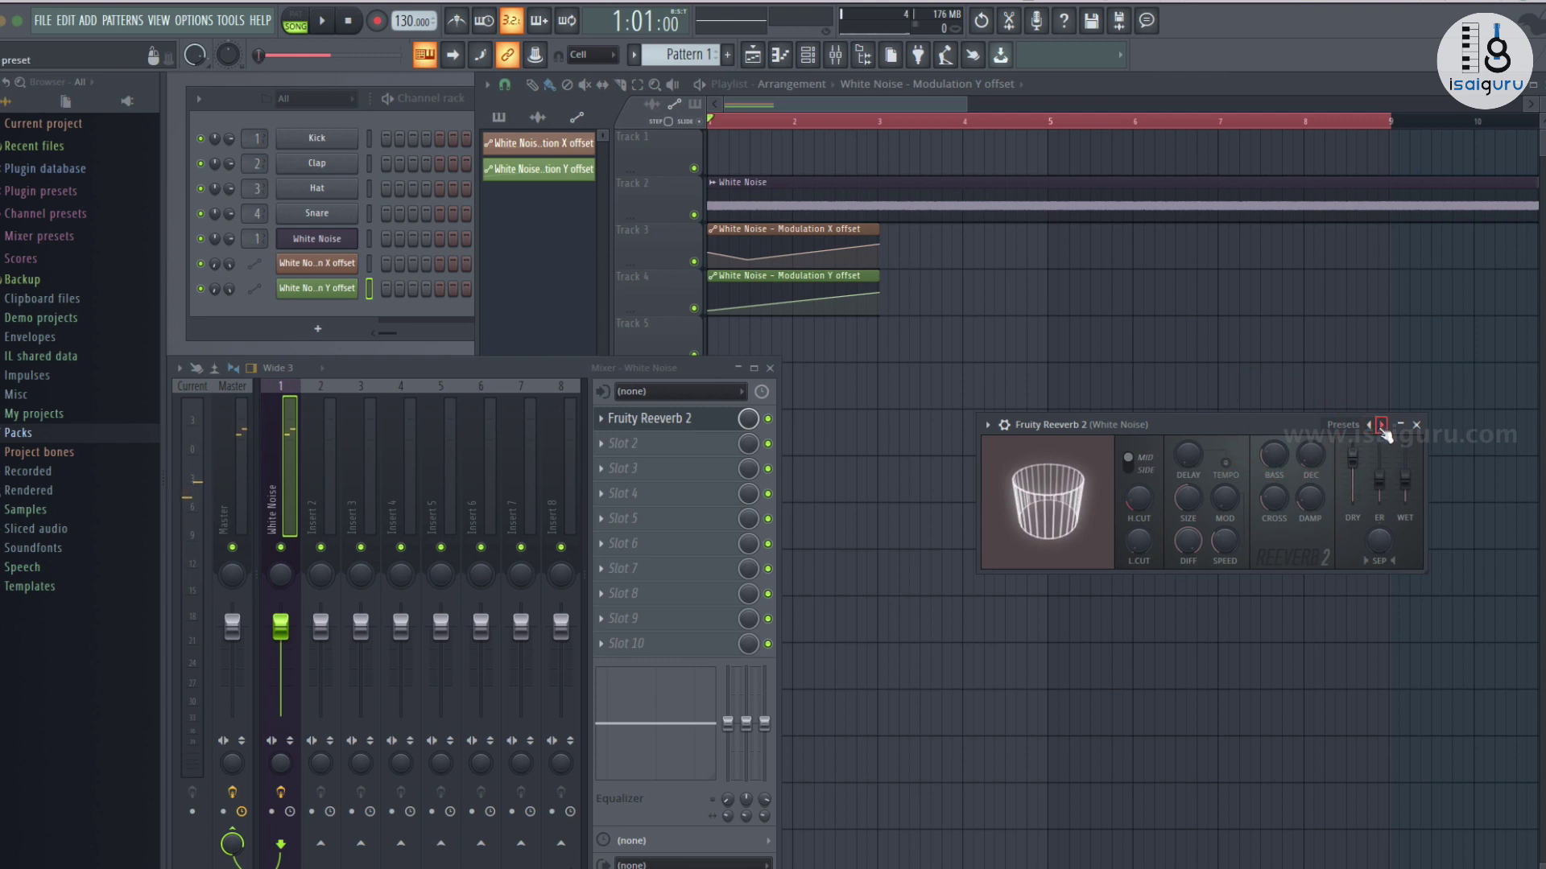
click(1375, 431)
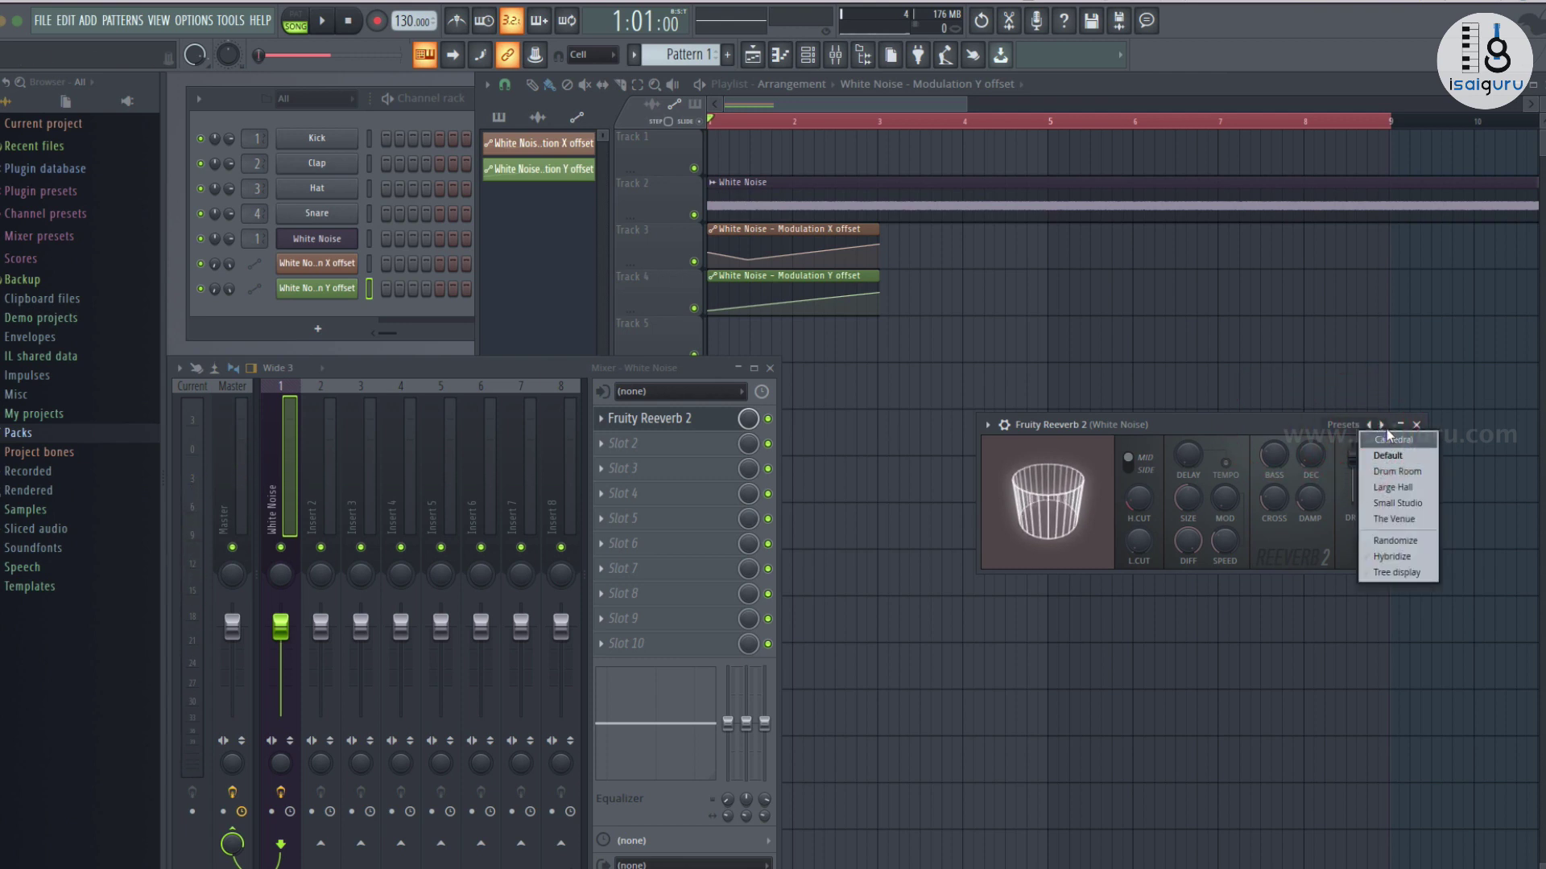
click(1386, 438)
key(space)
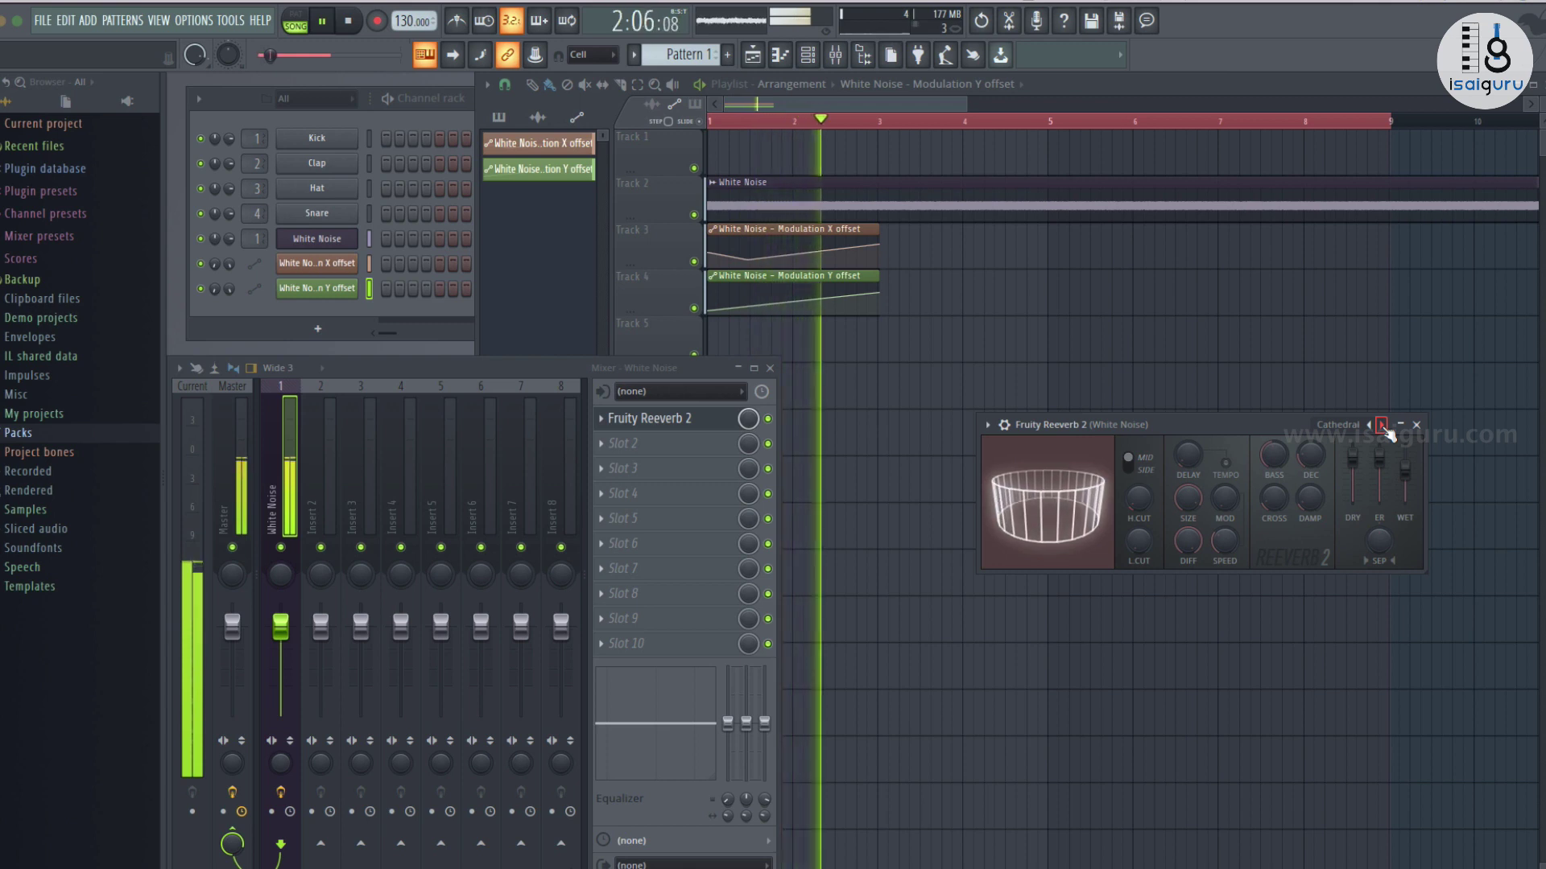
click(1381, 427)
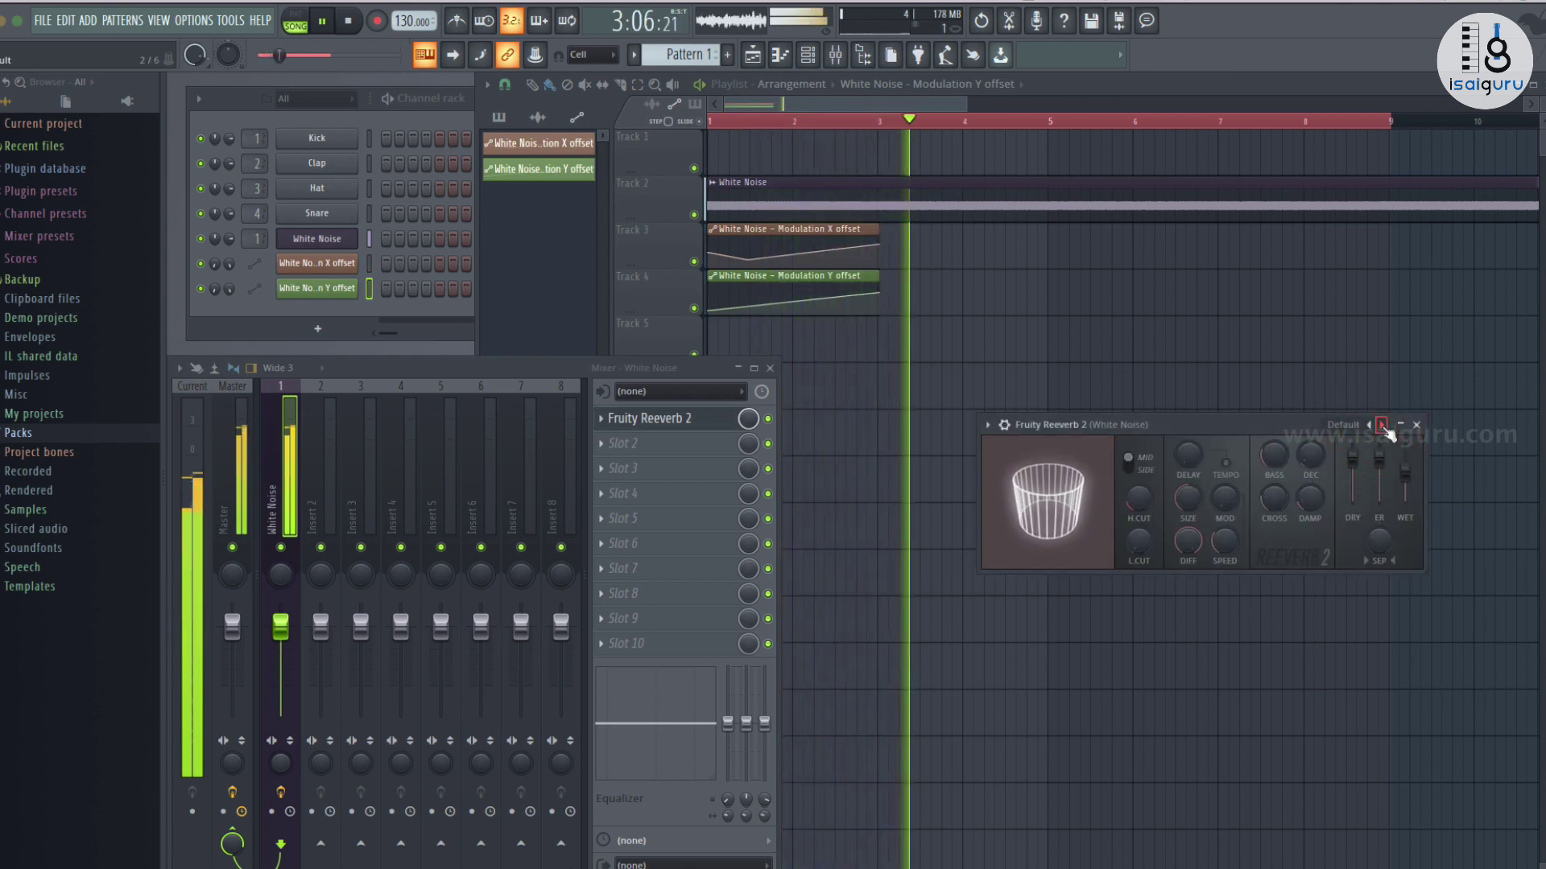
key(space)
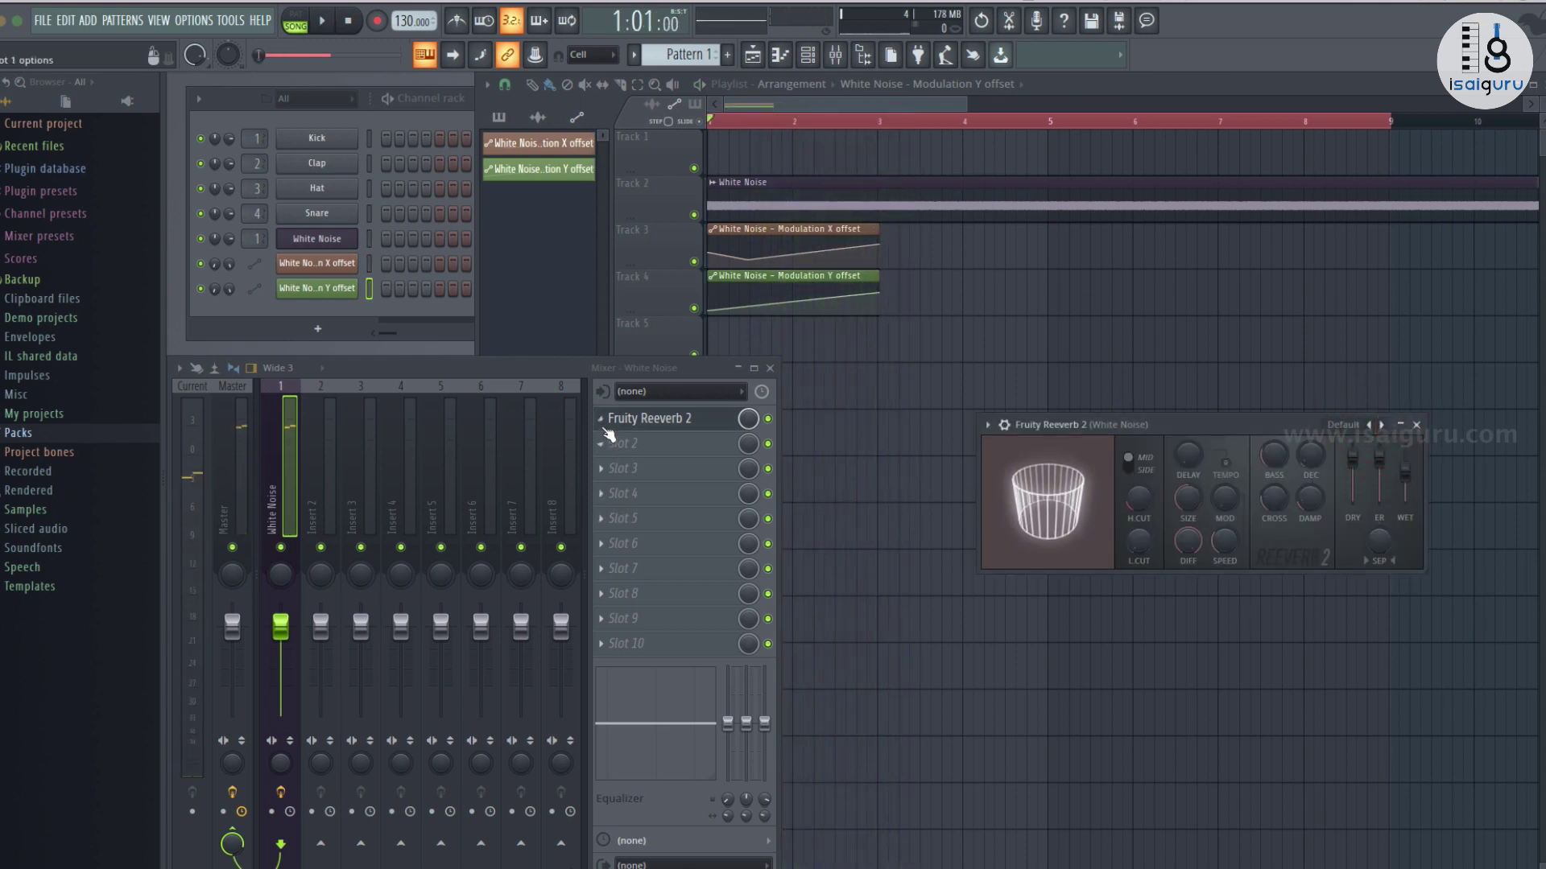
Replace Fruity Reeverb 2 in Slot 1 of the White Noise mixer track with Fruity Phaser and start playback.
click(605, 428)
mouse_move(699, 440)
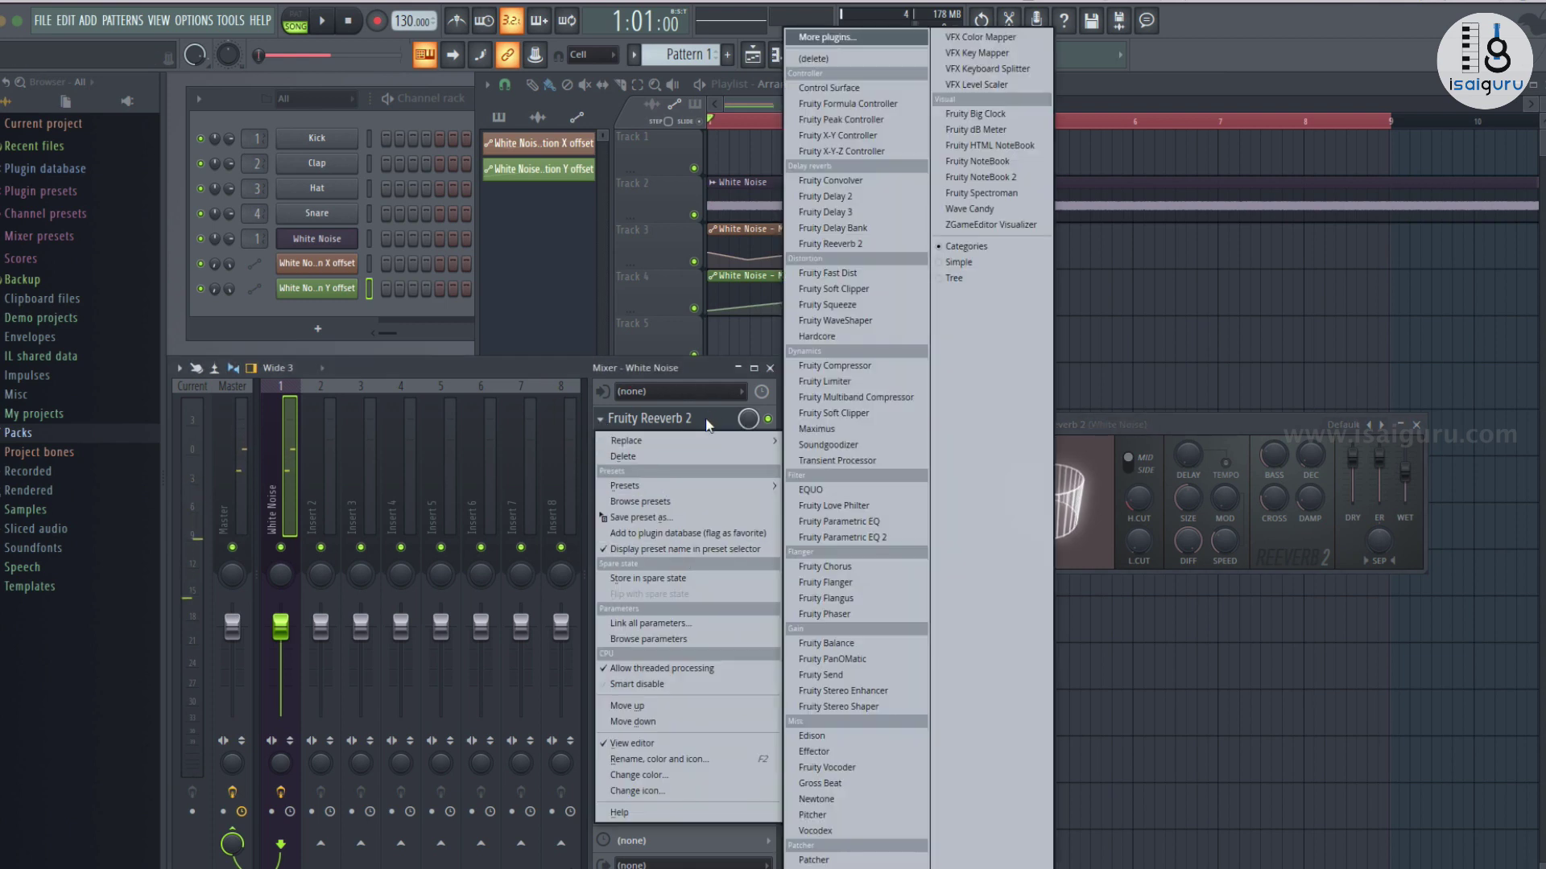
mouse_move(692, 491)
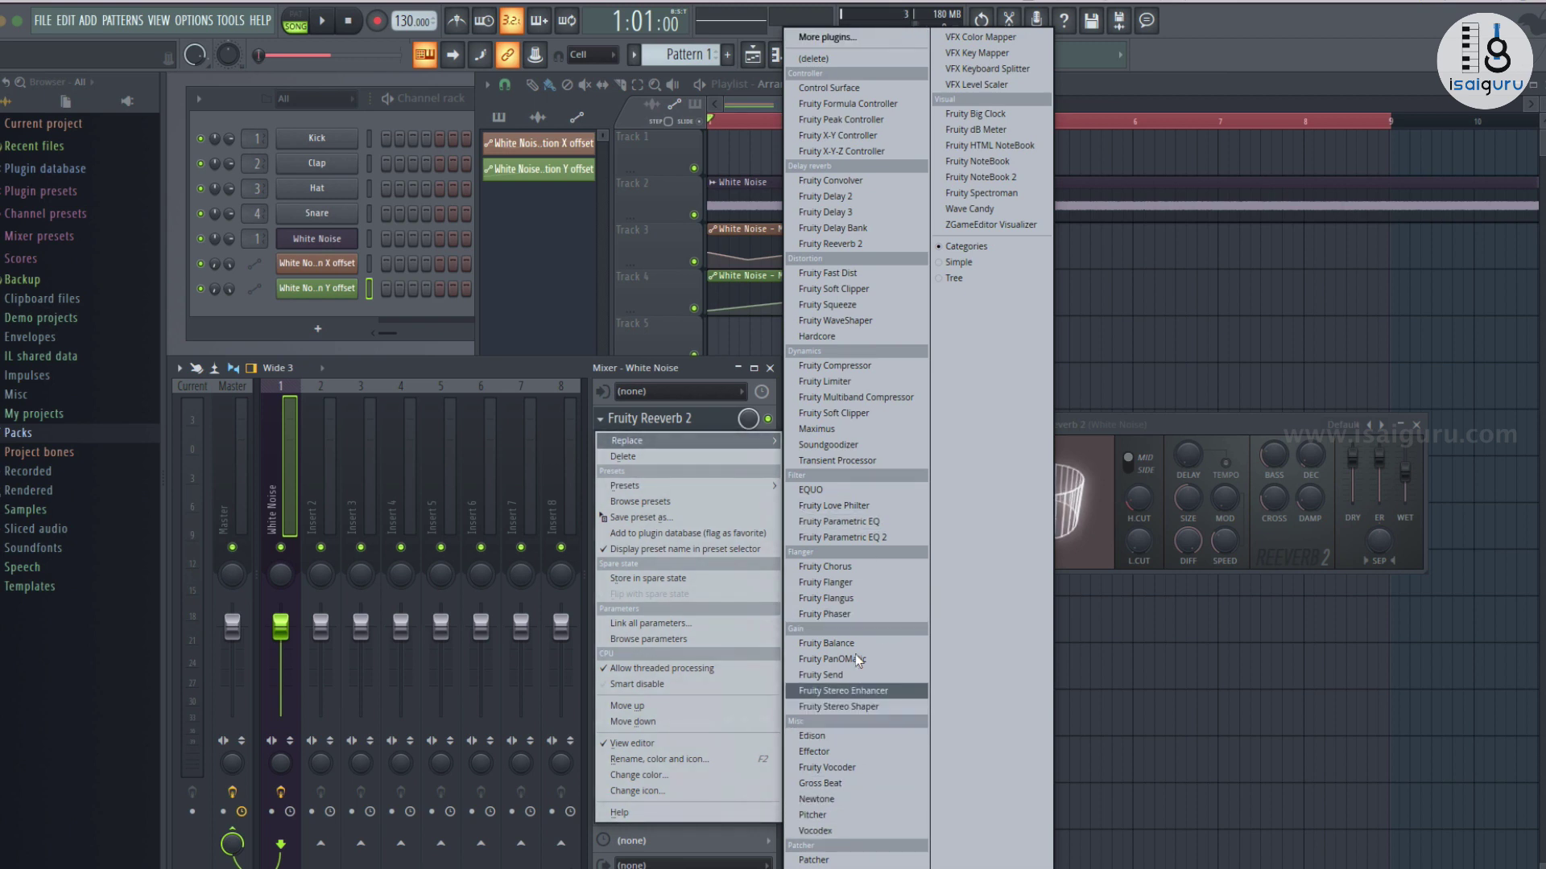
click(845, 614)
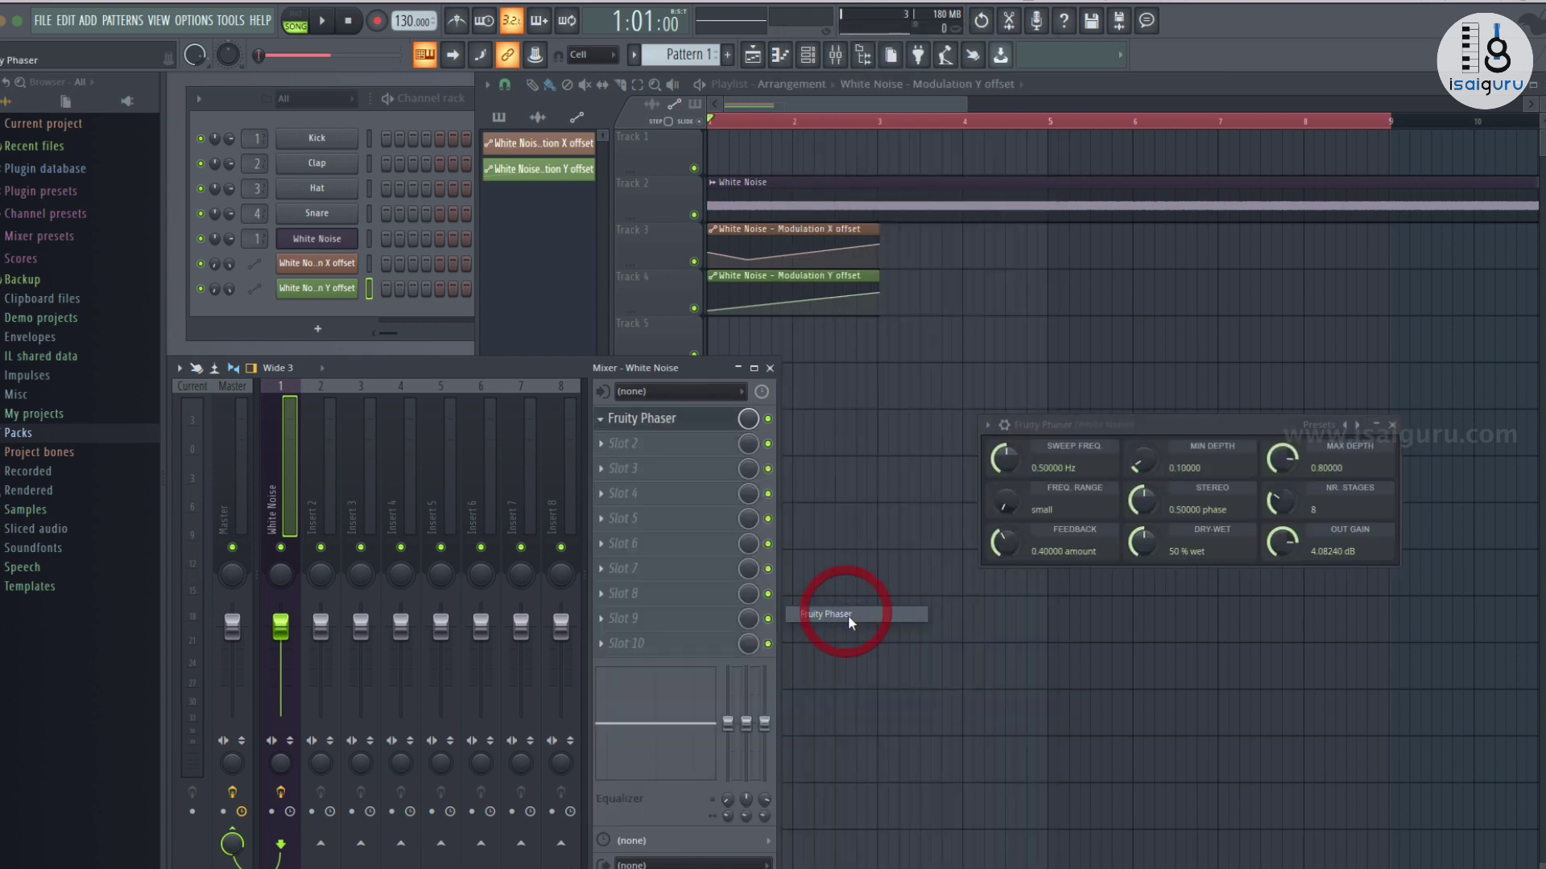
key(space)
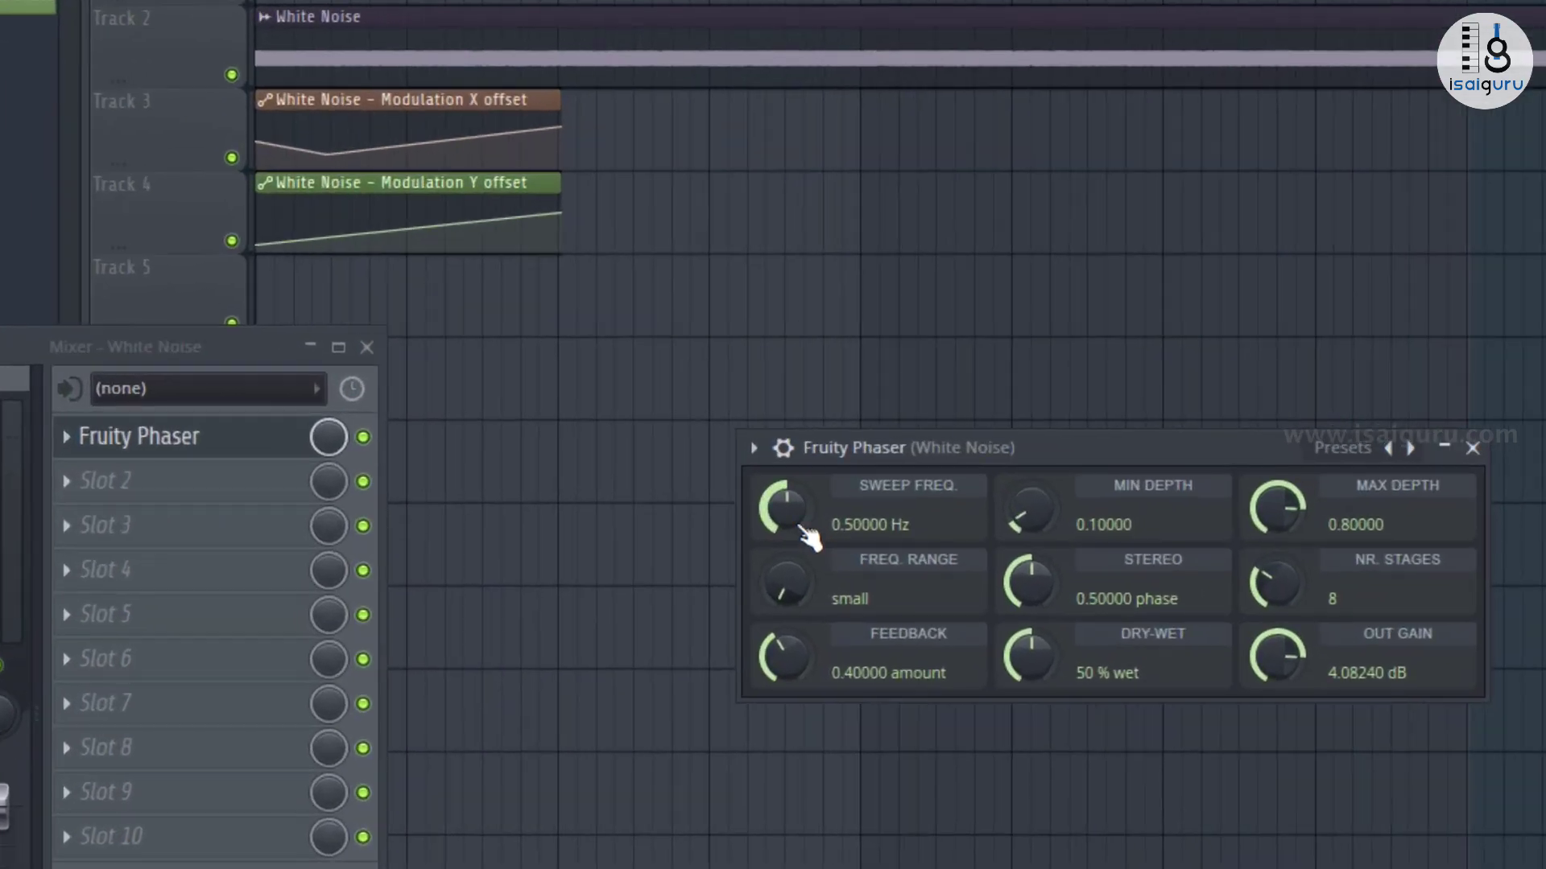
Set Fruity Phaser's sweep frequency to about 0.334 Hz, feedback to 0.325, frequency range to large, and stereo to about 0.549 phase.
drag(1015, 469, 1017, 476)
mouse_move(783, 508)
mouse_down()
mouse_move(783, 528)
mouse_move(782, 515)
mouse_up()
drag(785, 656, 785, 665)
drag(785, 581, 785, 564)
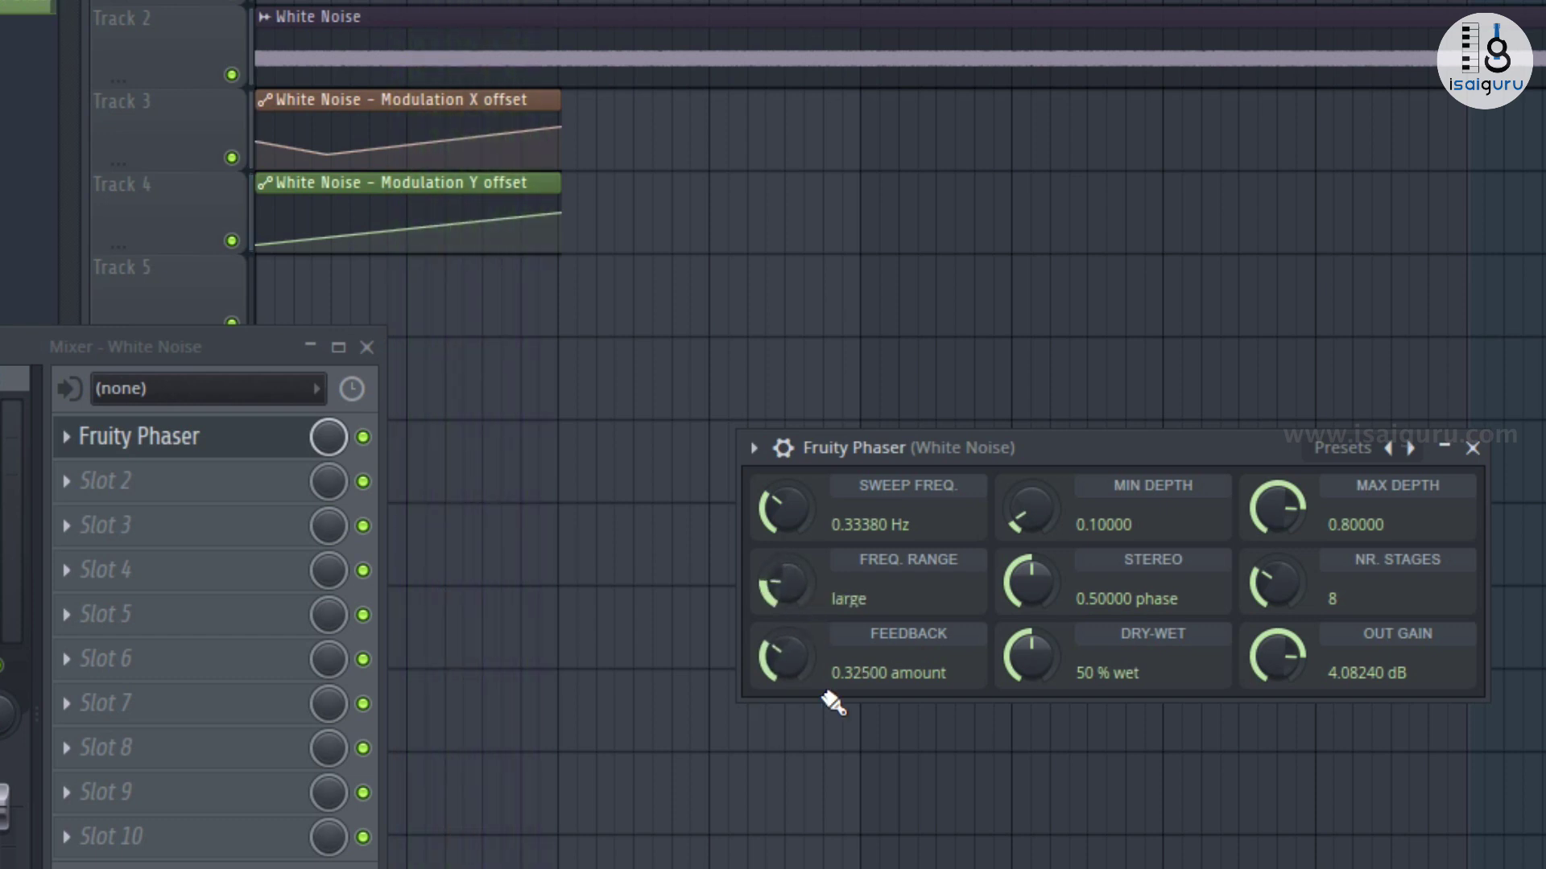
mouse_move(1030, 582)
mouse_down()
mouse_move(1030, 596)
mouse_move(1030, 570)
mouse_up()
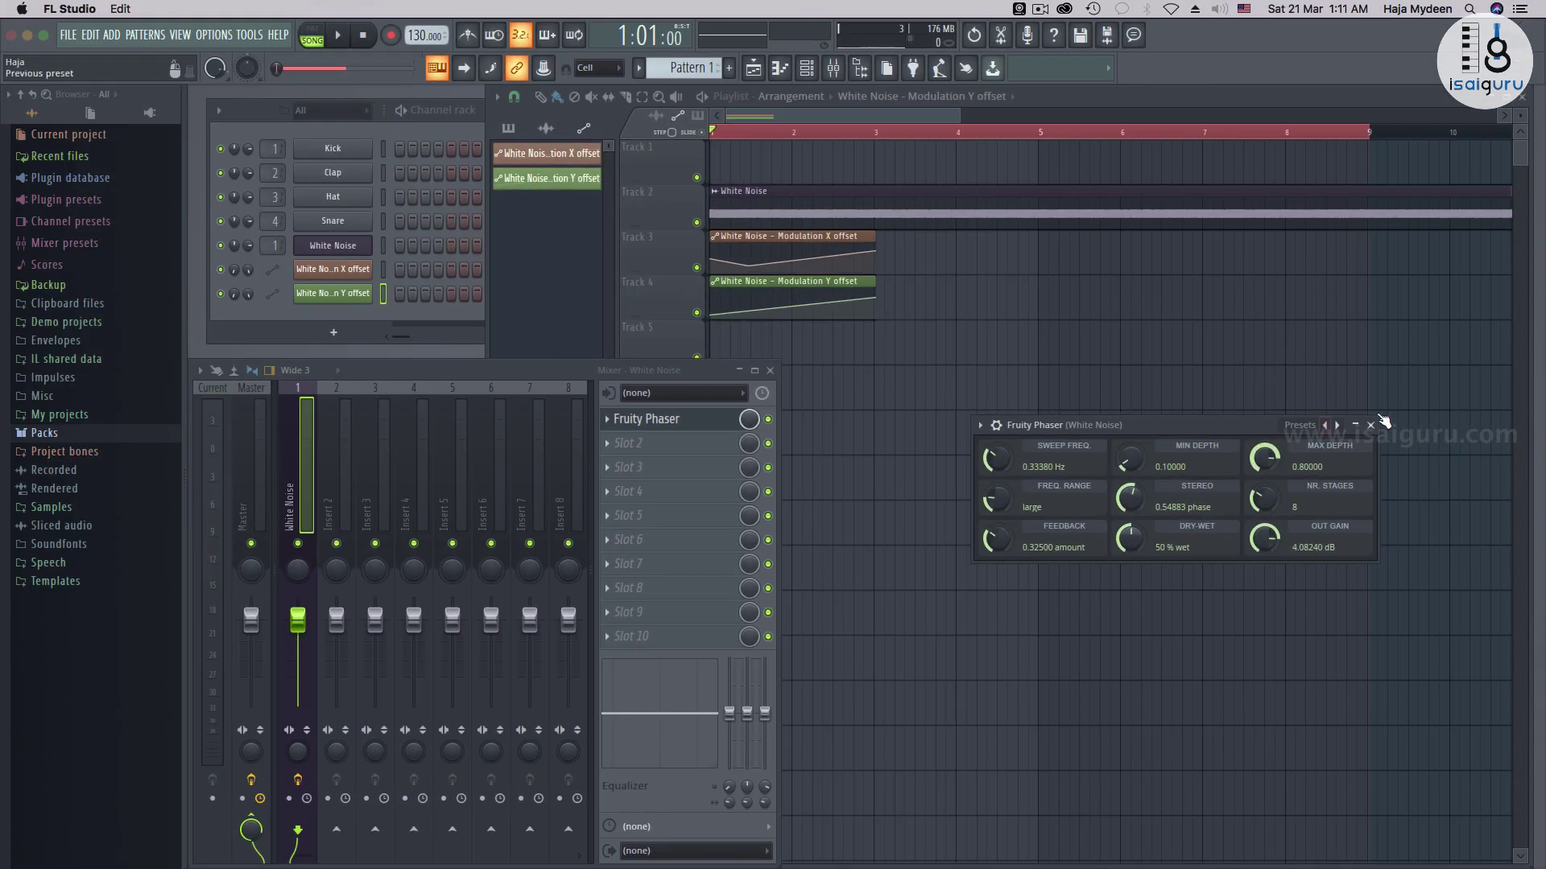
Close the Fruity Phaser editor, bypass the effect in Slot 1, and arm the White Noise mixer track for disk recording.
click(1371, 425)
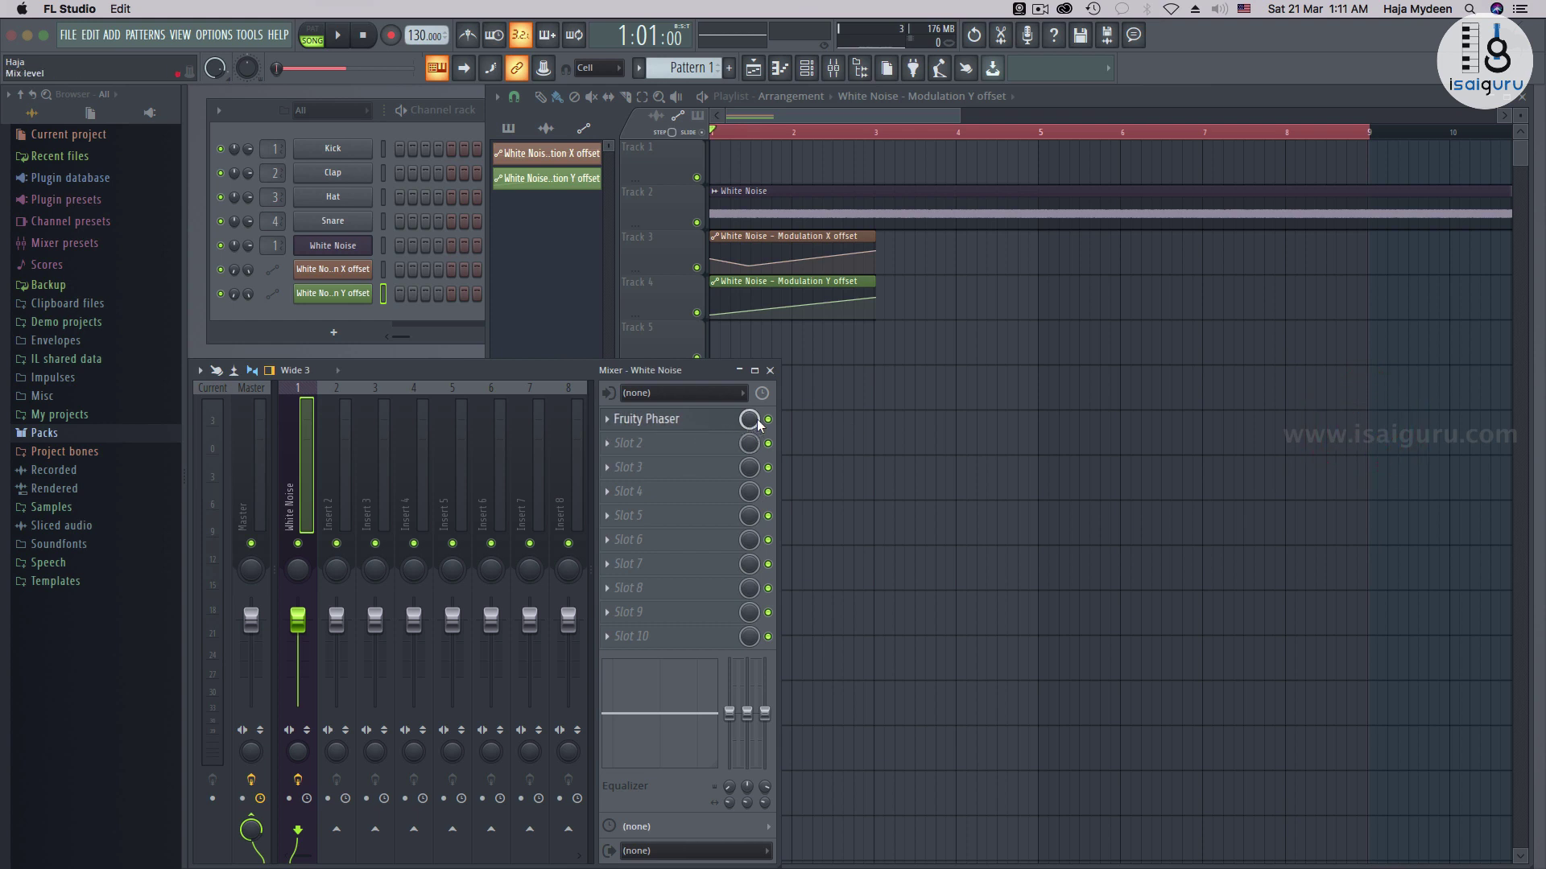
click(769, 419)
click(289, 799)
click(200, 371)
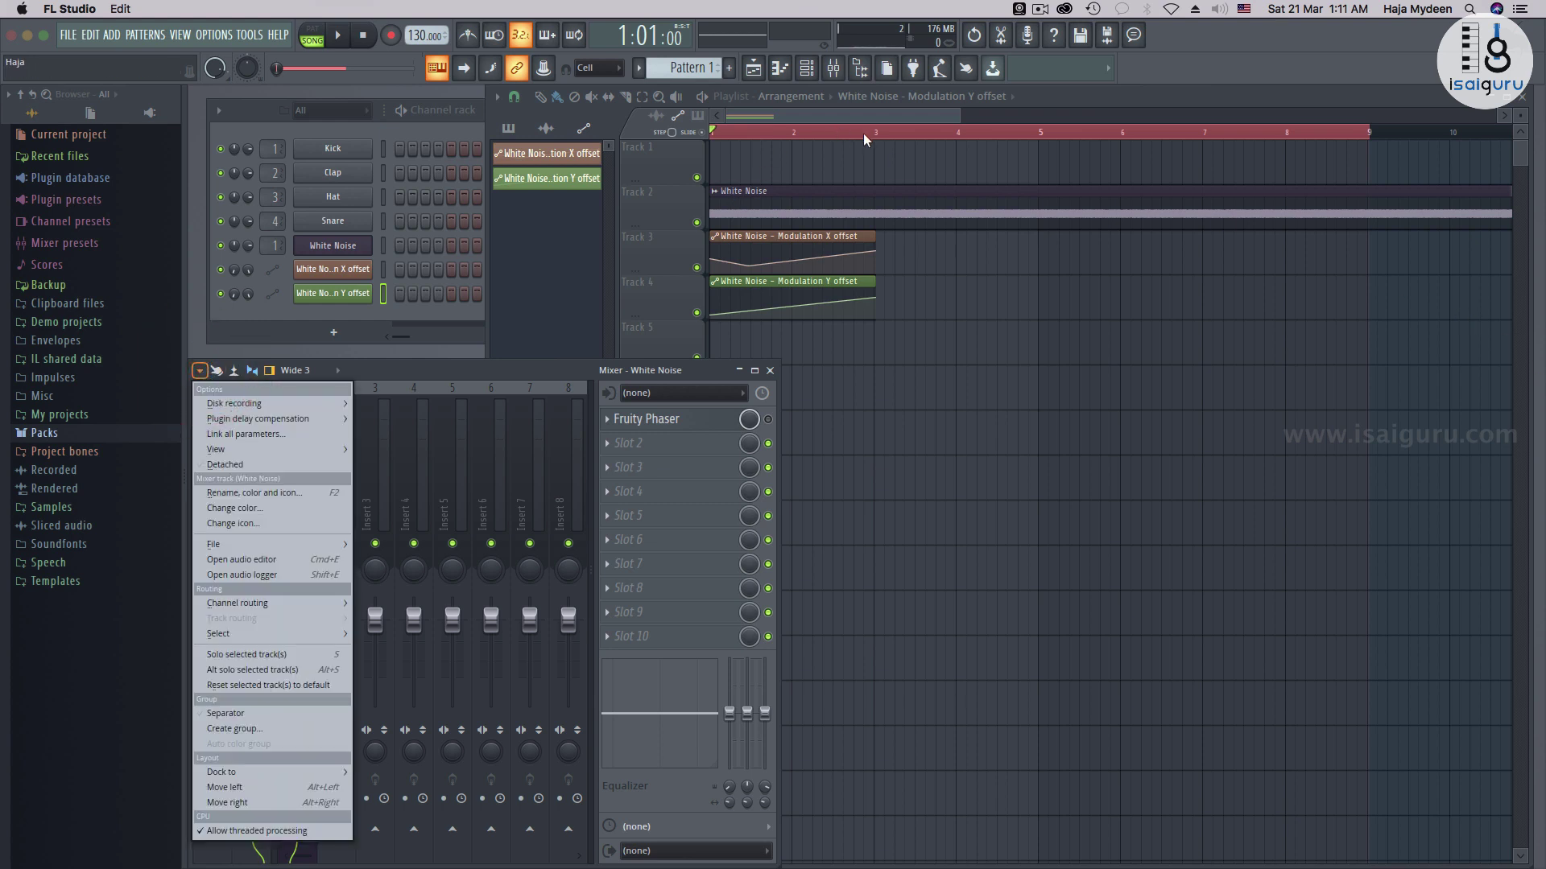
Make a playlist time selection from bar 1 to bar 3, covering the length of both modulation automation clips.
click(1282, 132)
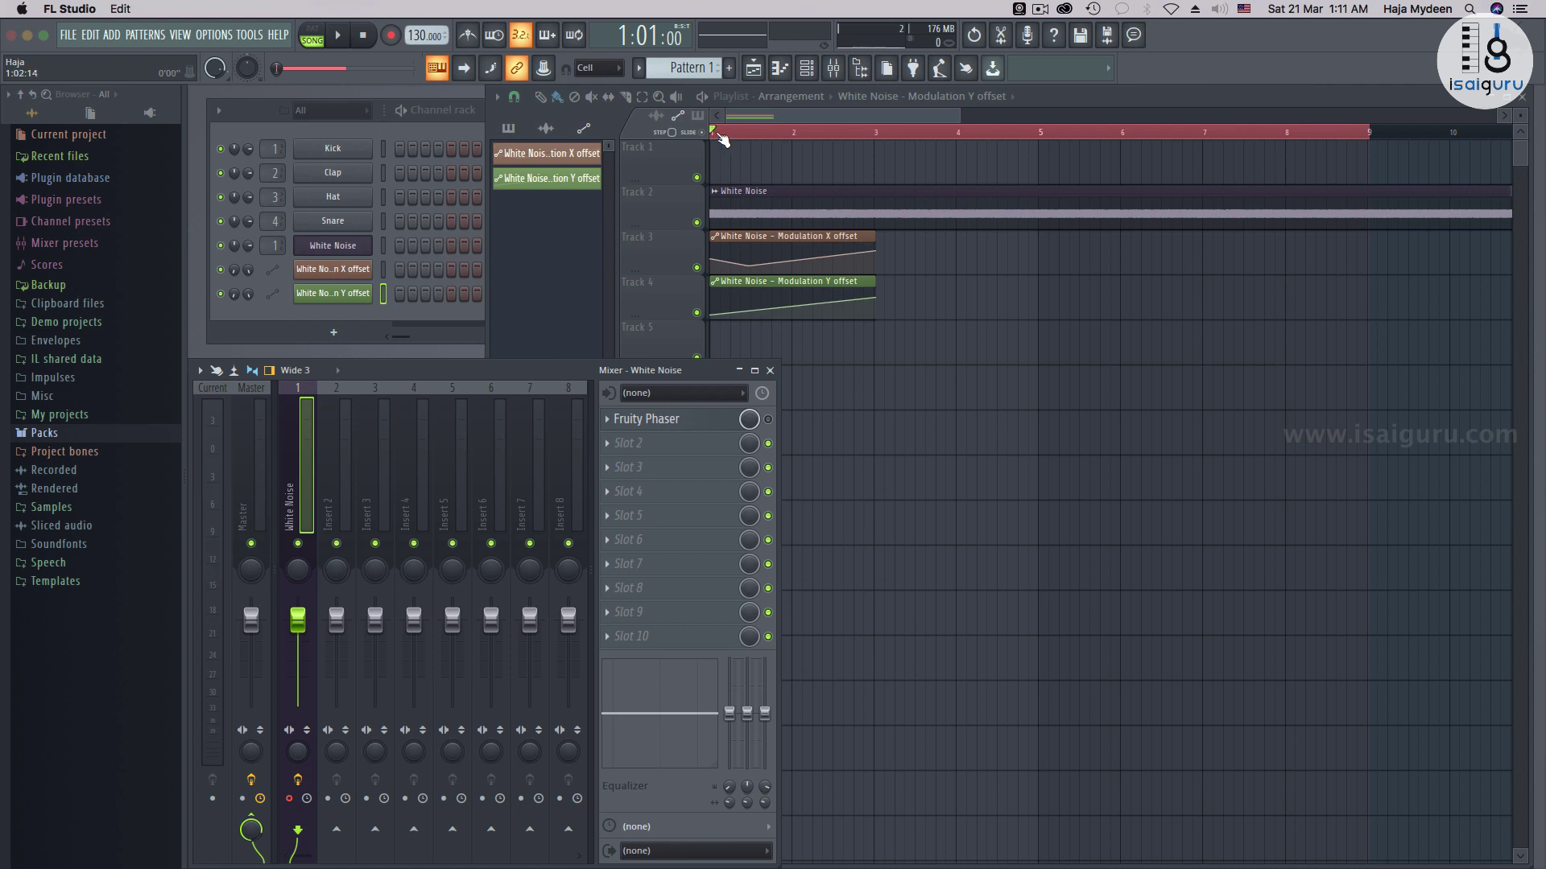
click(875, 134)
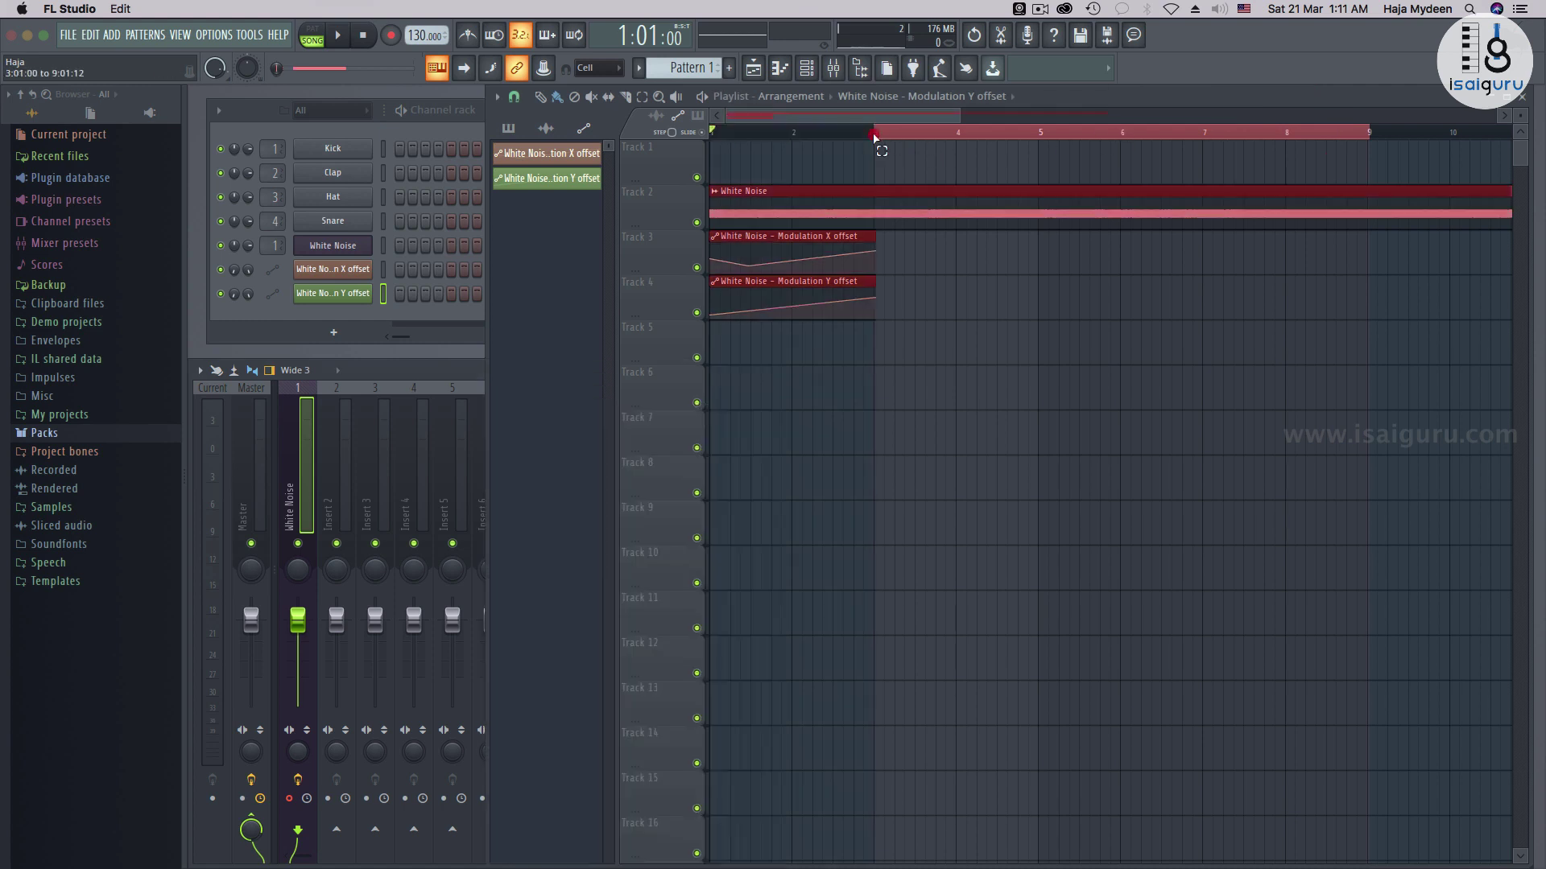
drag(875, 137, 819, 137)
click(862, 134)
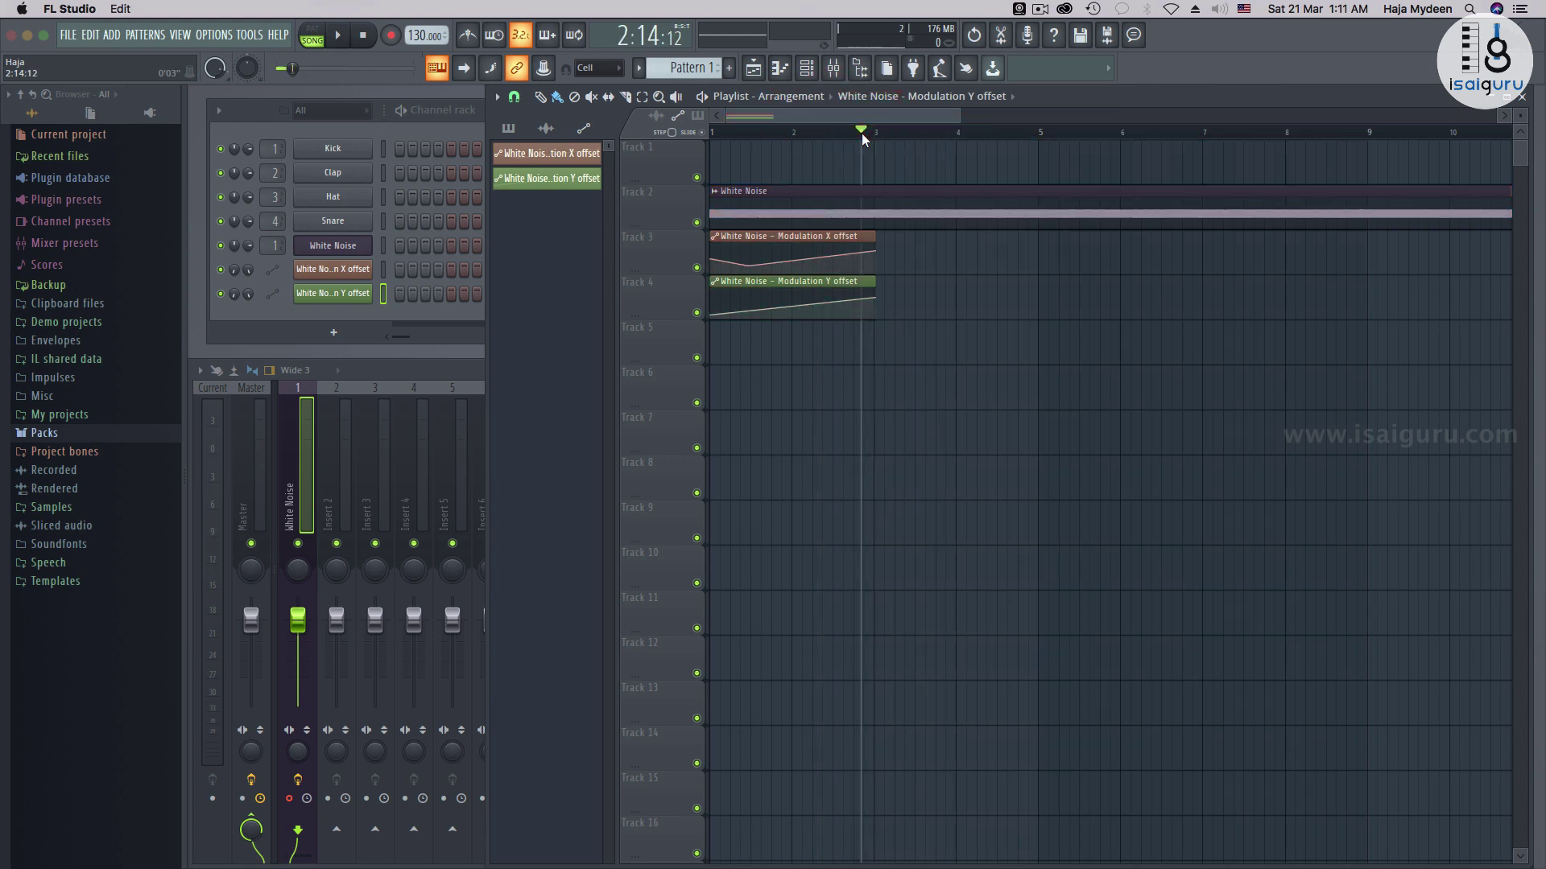
drag(876, 136, 655, 142)
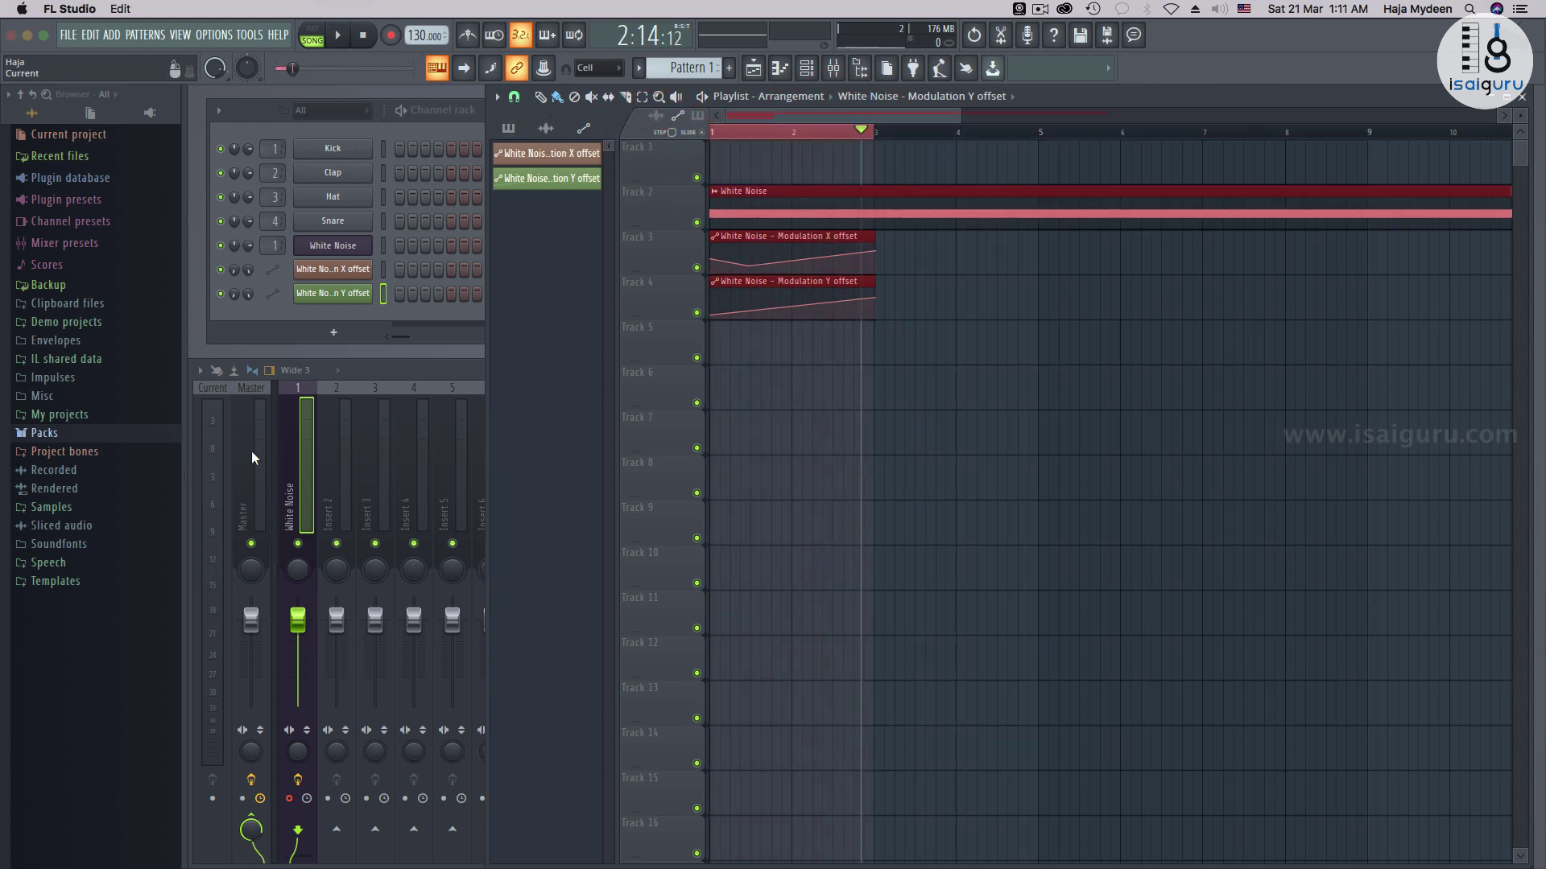
Render the armed White Noise mixer track to a wave file in Song selection mode, with Leave remainder tail and 32Bit float depth.
click(199, 372)
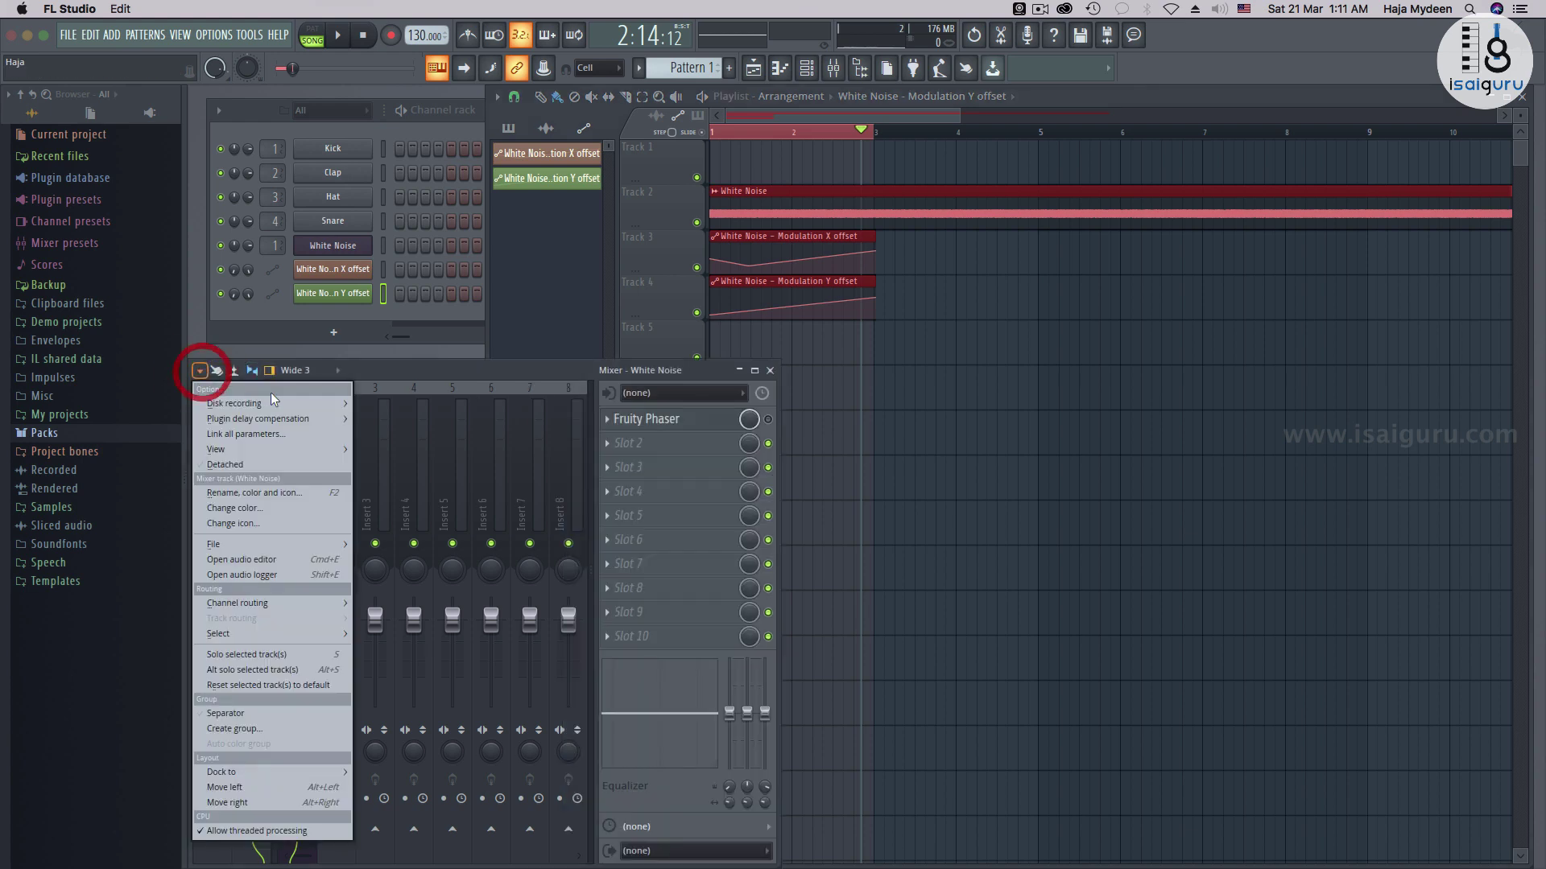
mouse_move(301, 401)
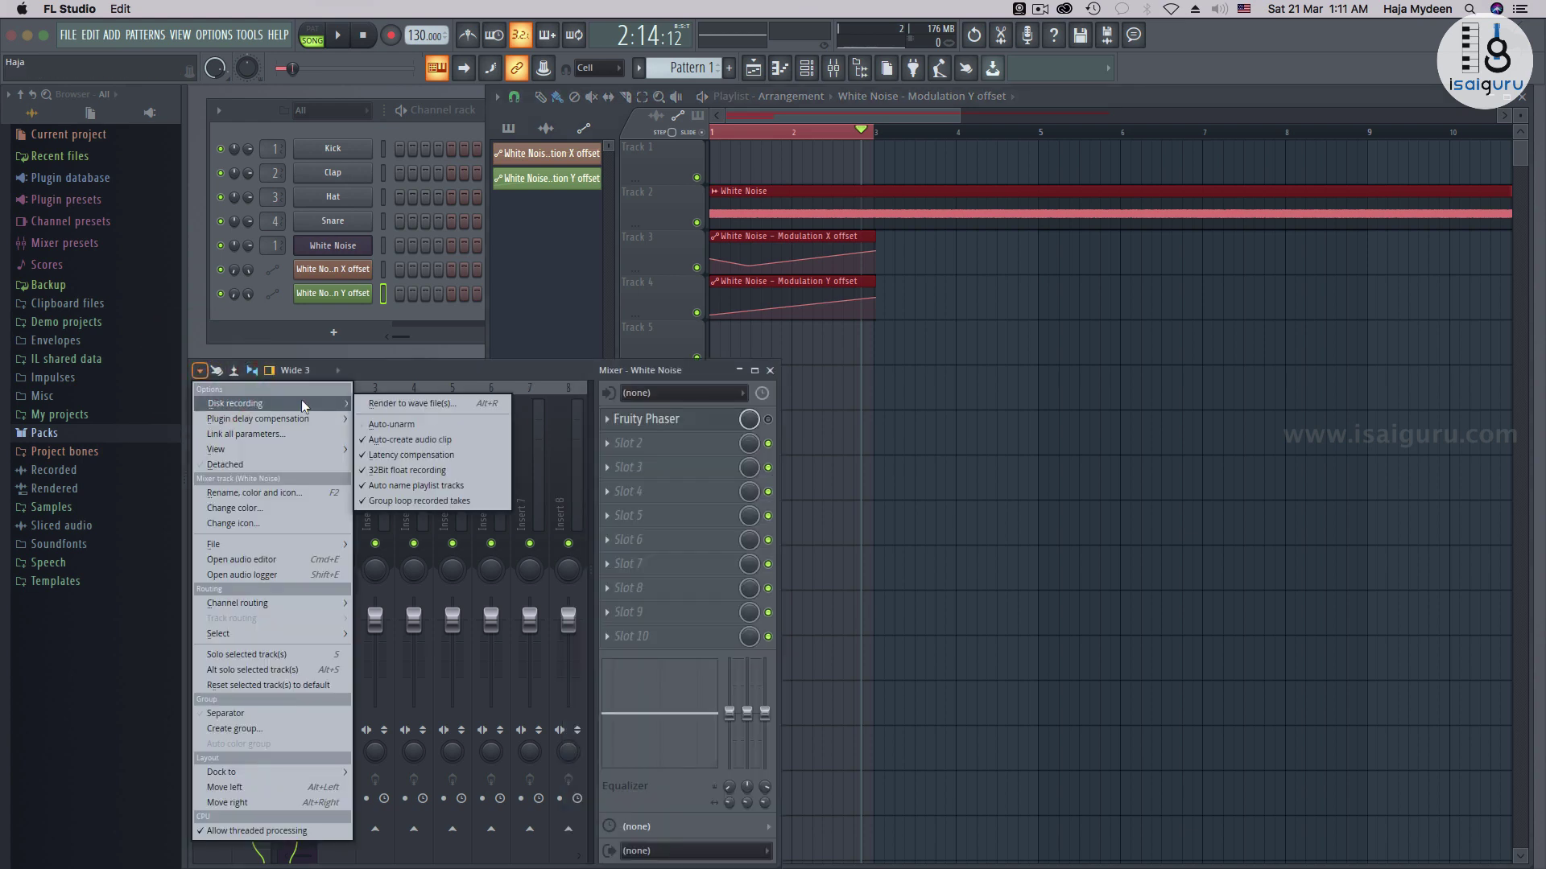
click(418, 404)
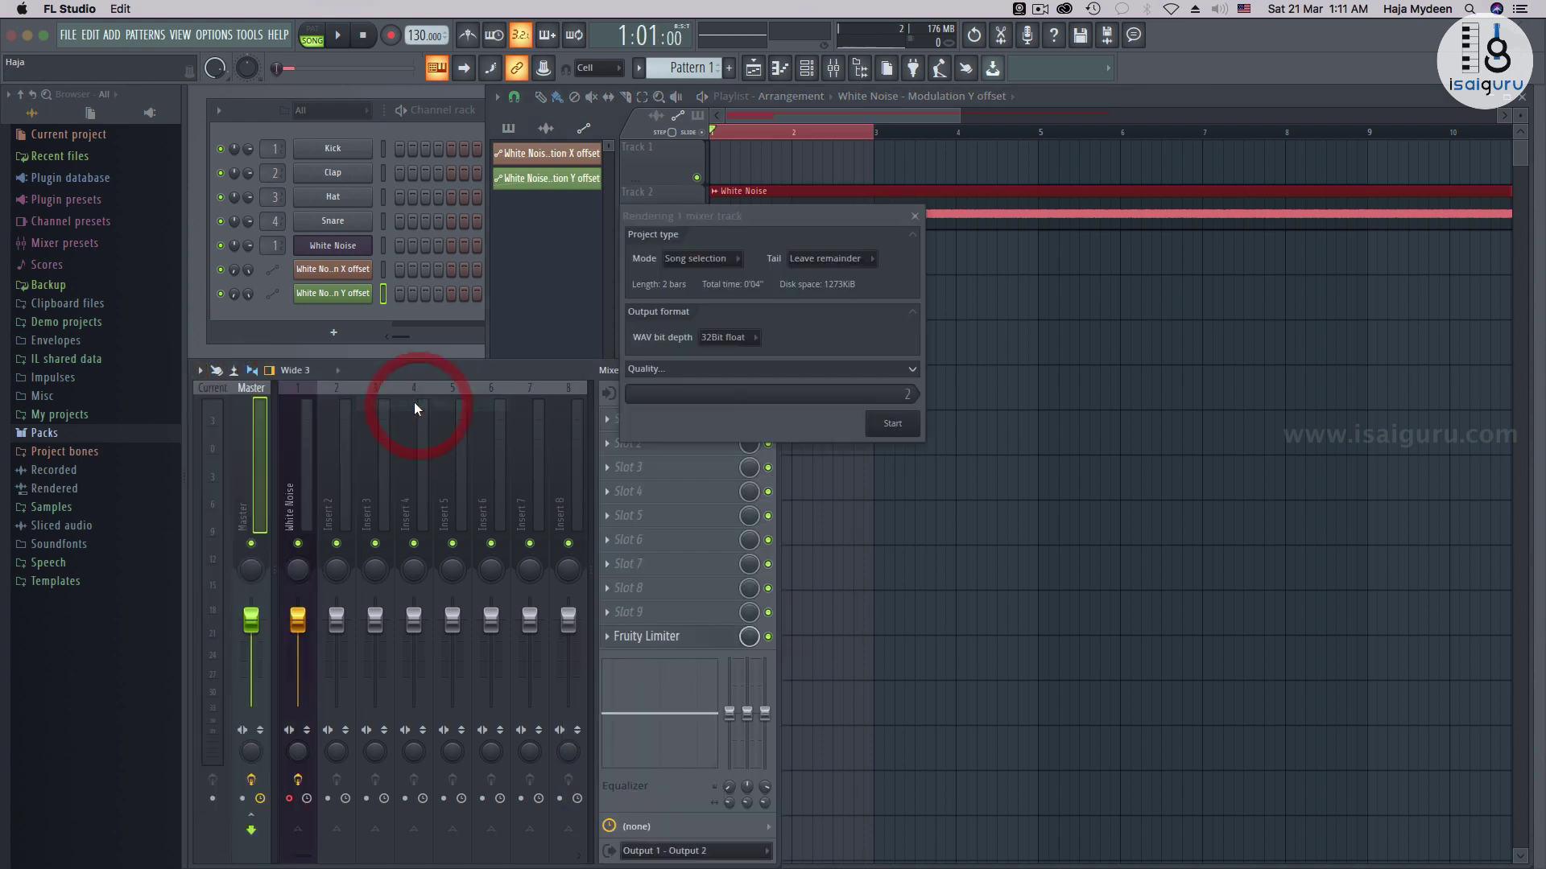
click(890, 423)
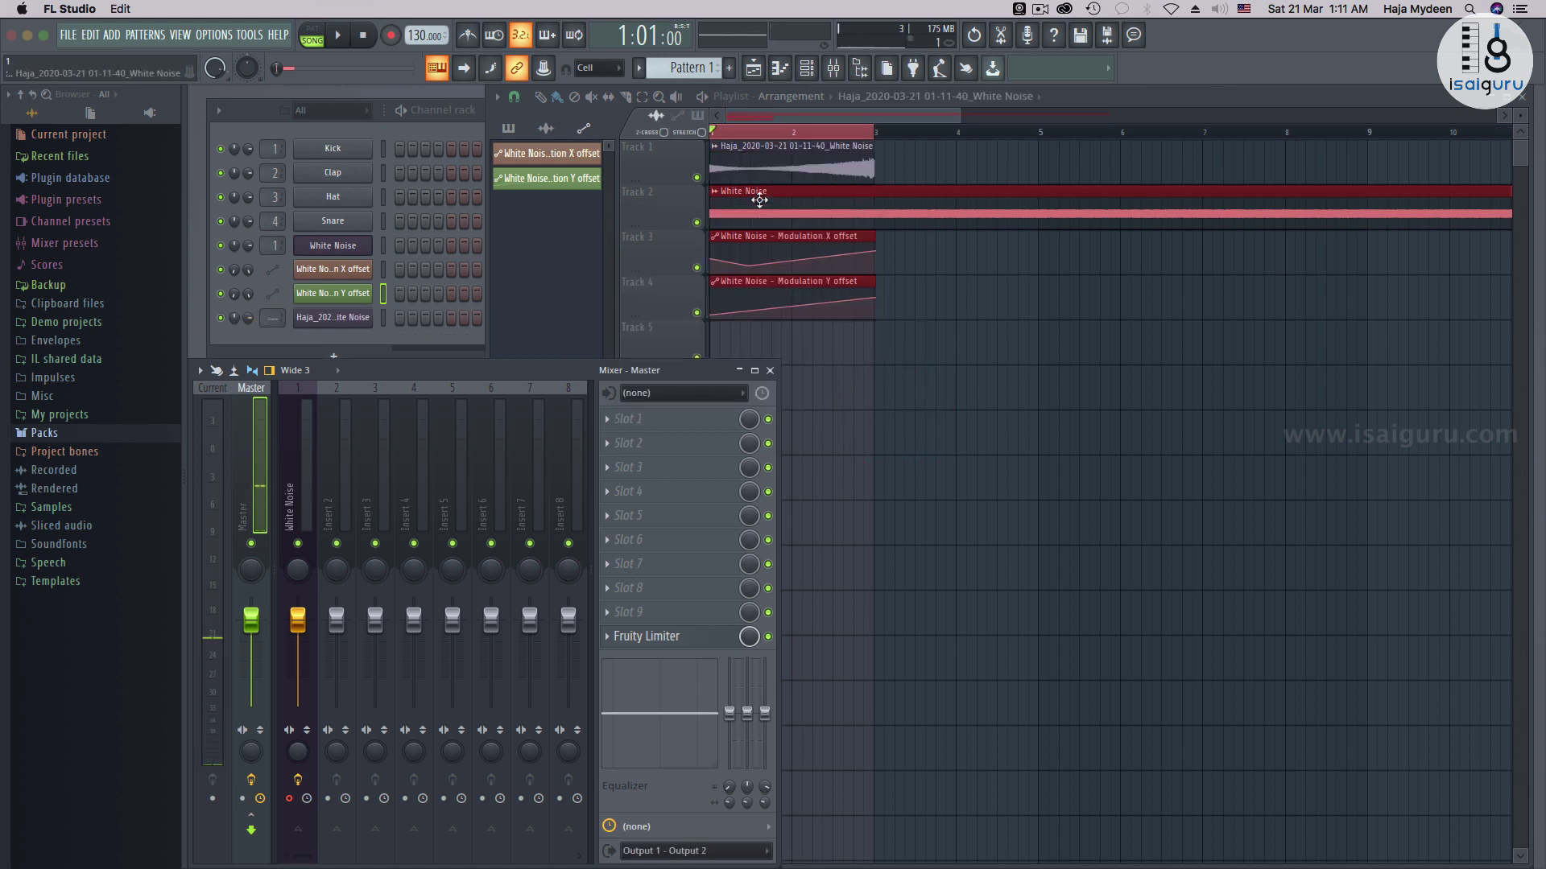
Mute Tracks 2, 3, and 4 in the playlist and audition the rendered riser clip on Track 1.
click(696, 223)
click(697, 267)
click(696, 312)
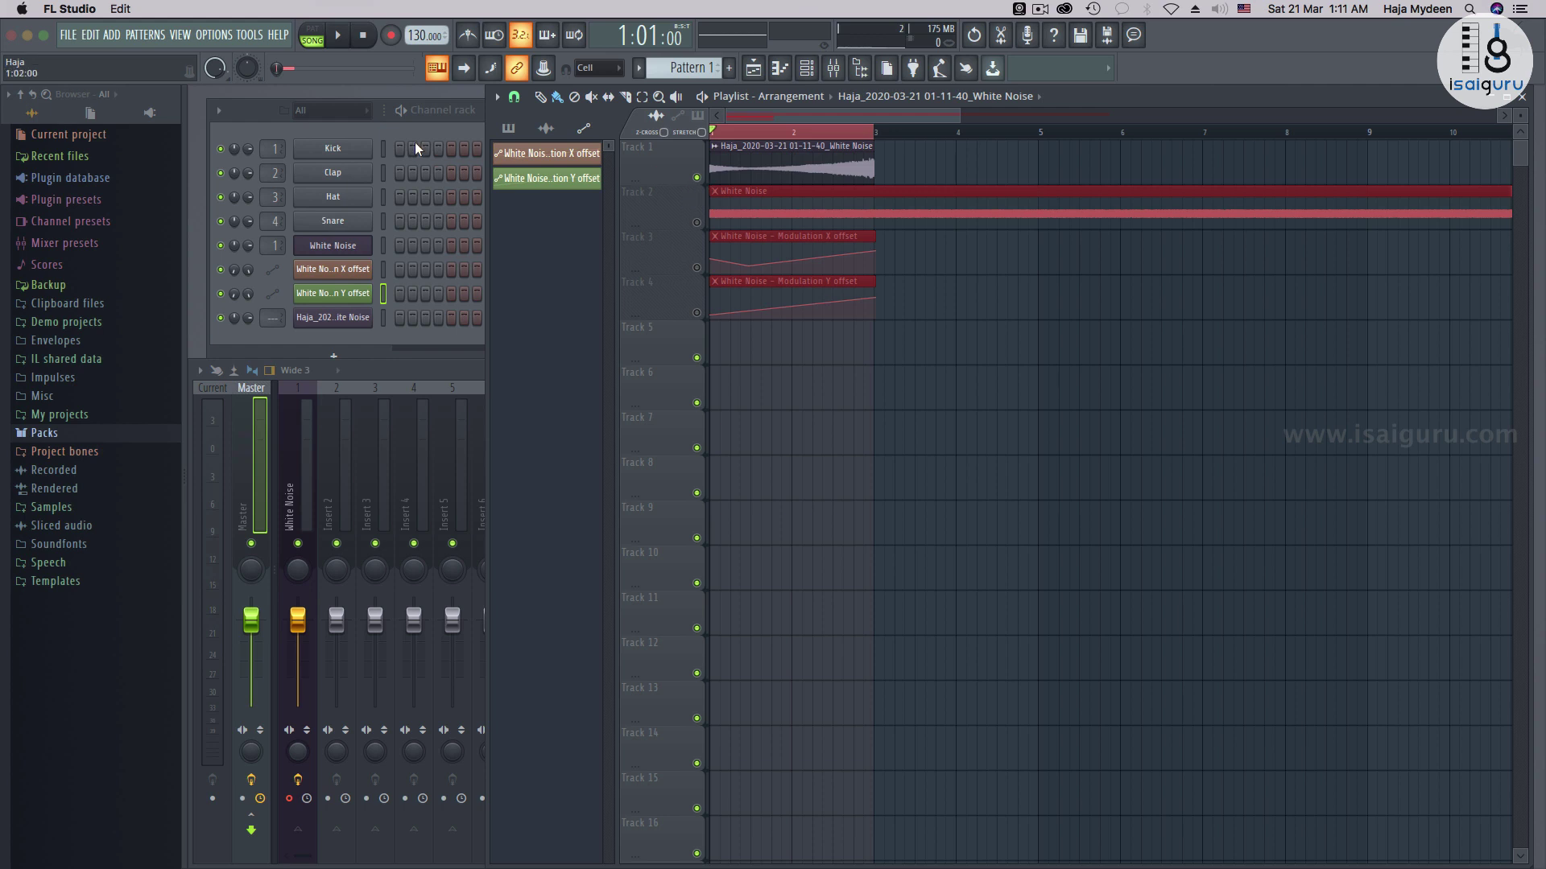
key(space)
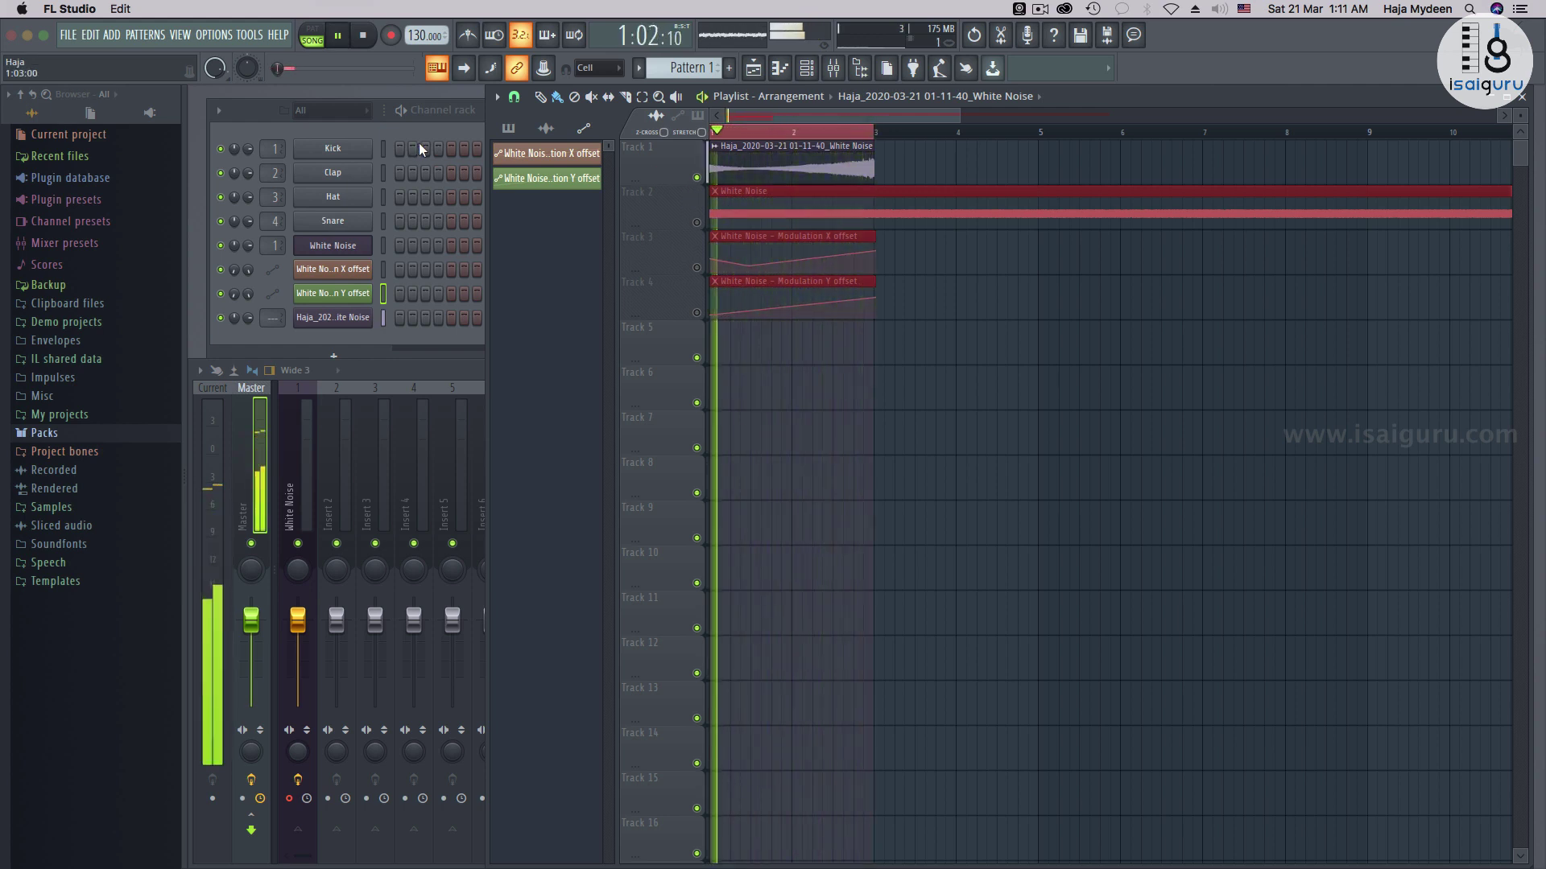
key(space)
Clear the playlist time selection and play the end of the rendered riser on Track 1, then stop playback.
click(834, 131)
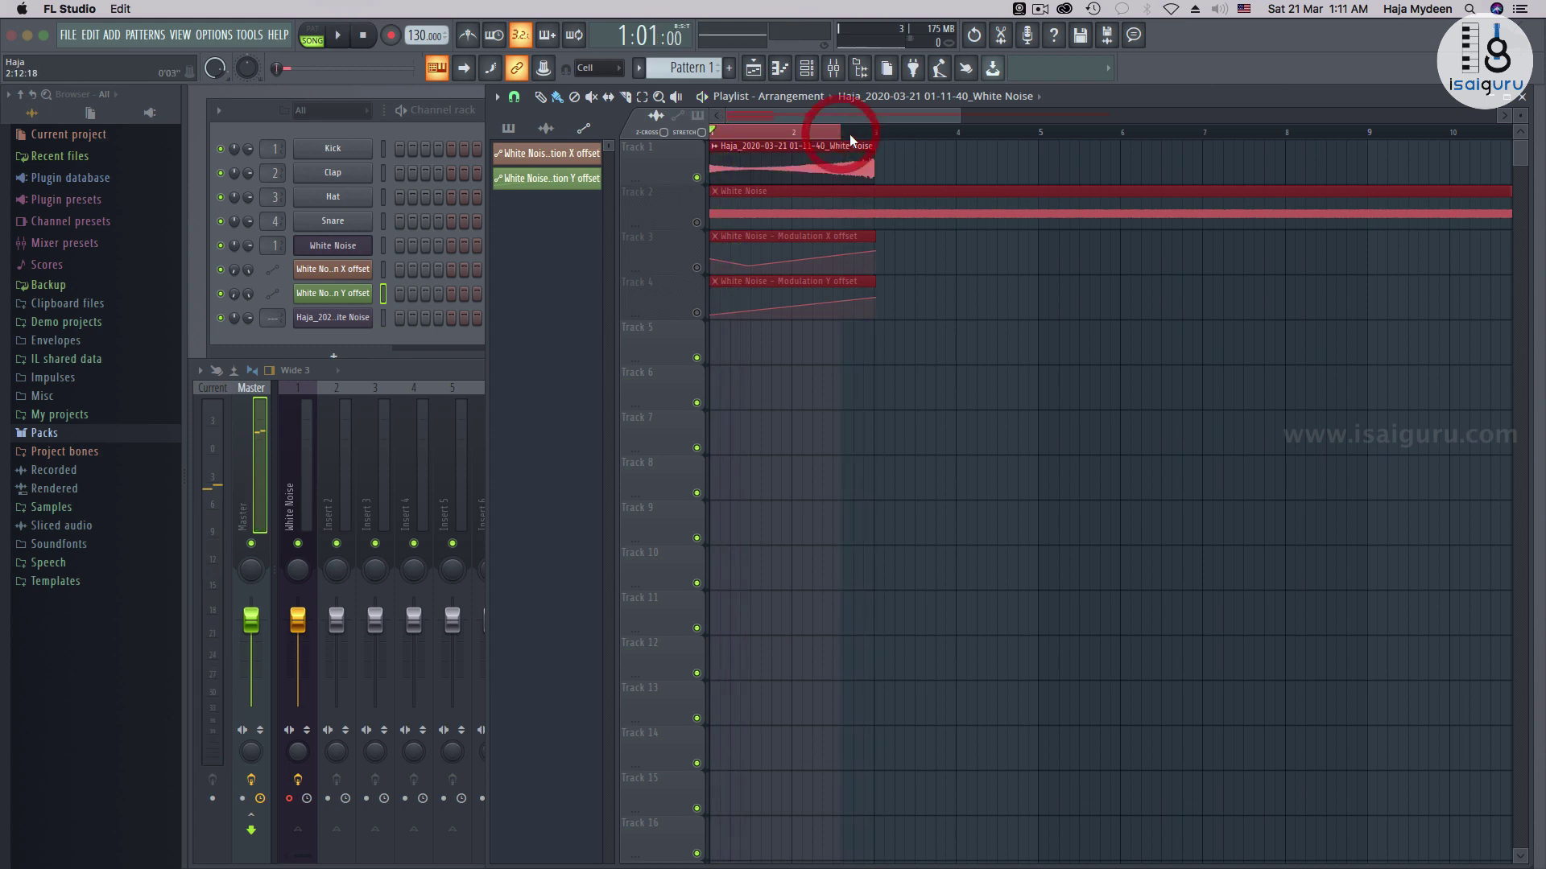
key(space)
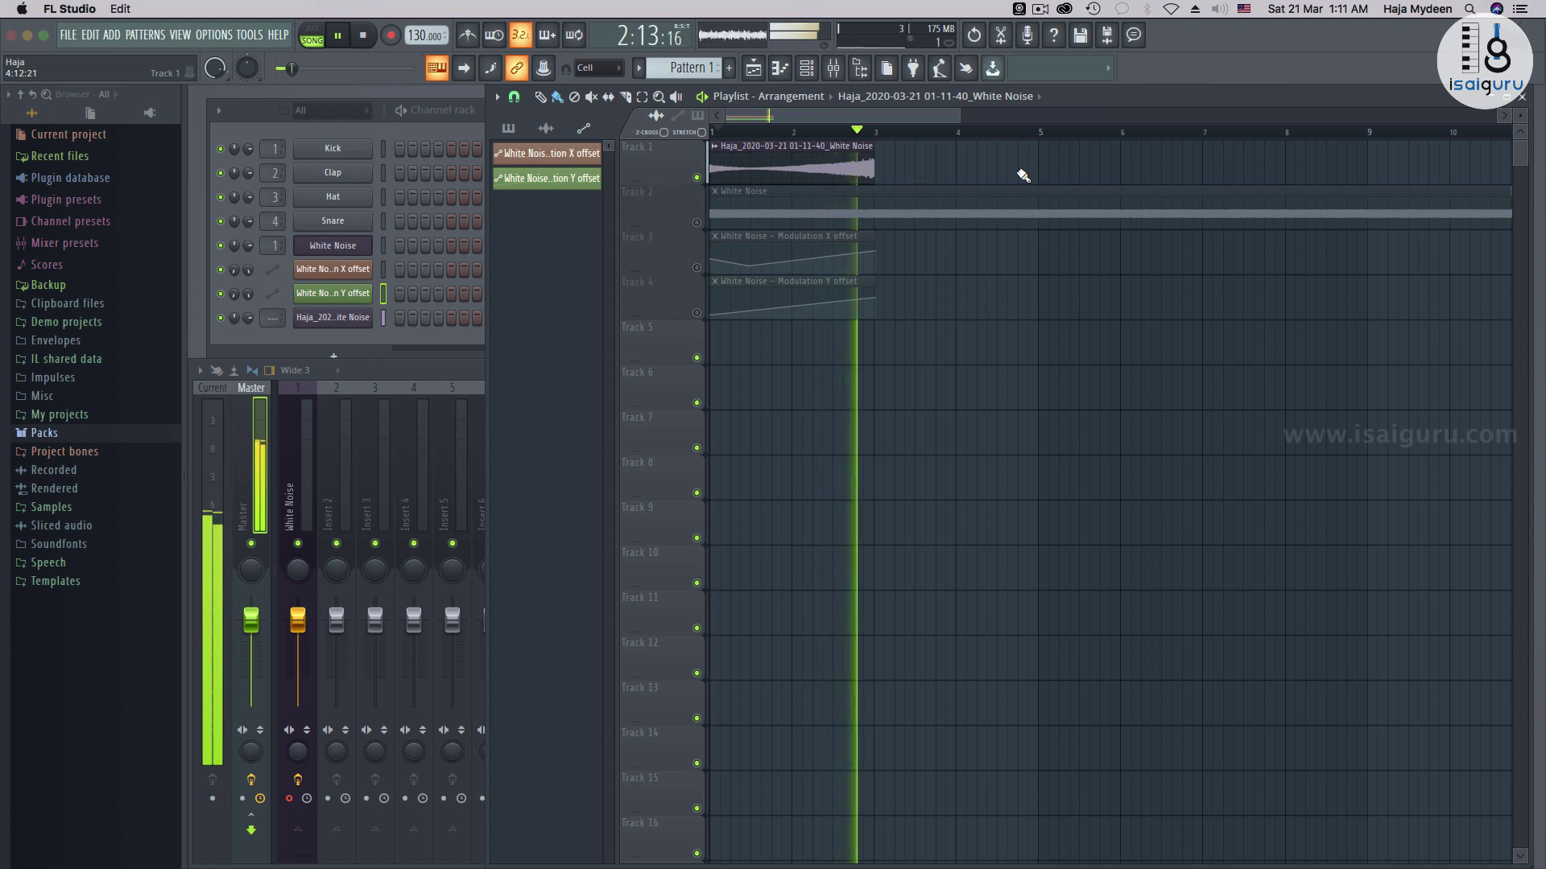
key(space)
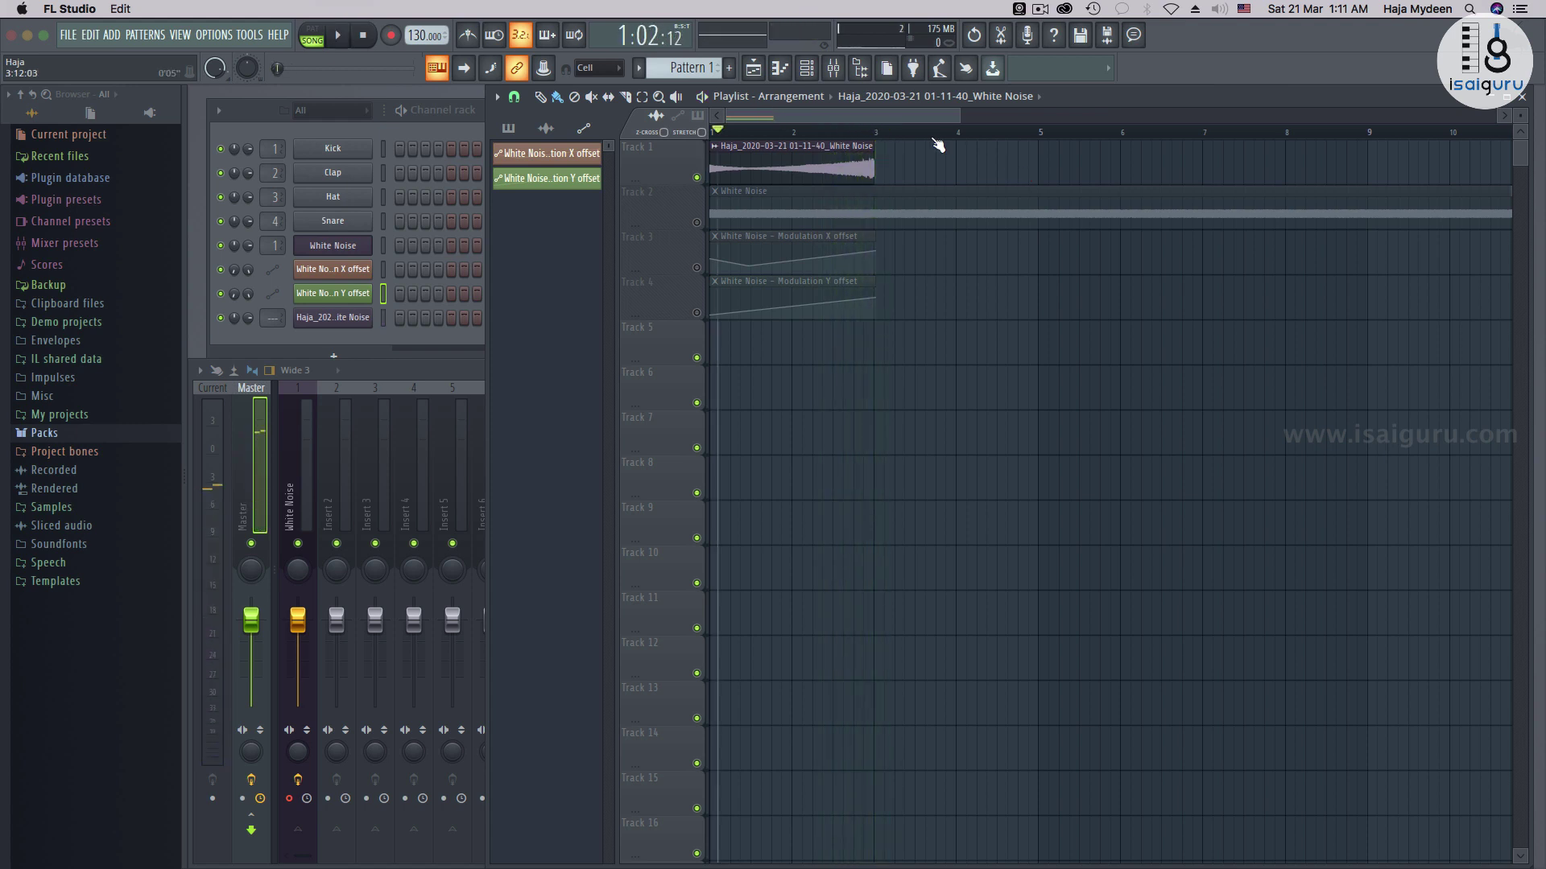